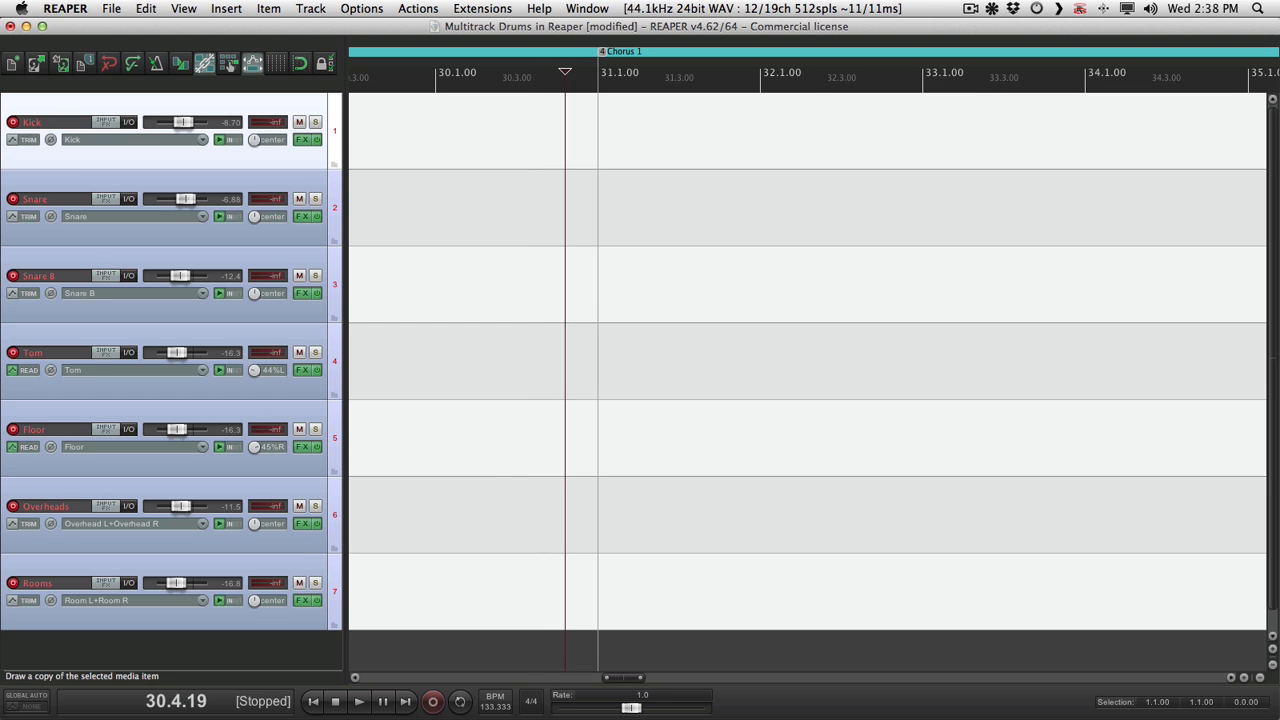
- Record a first take on all seven armed drum tracks, from just before Chorus 1 to about bar 33
key("super+r")
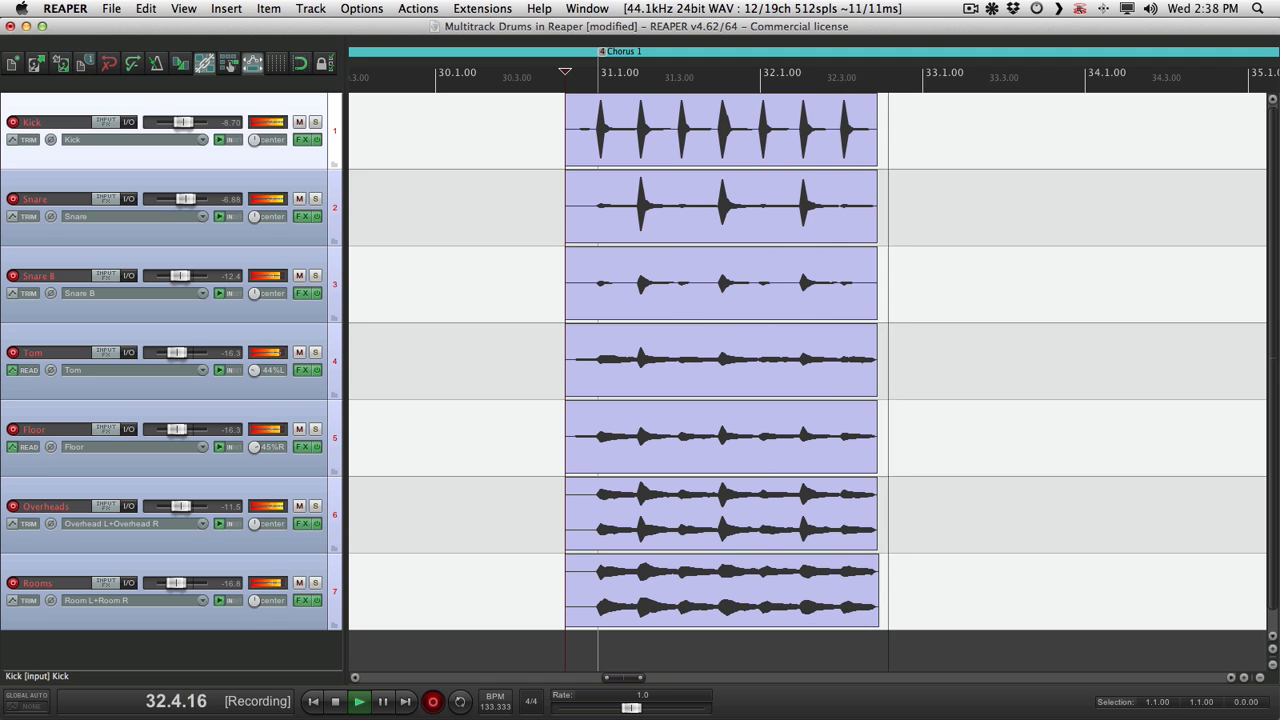
key("space")
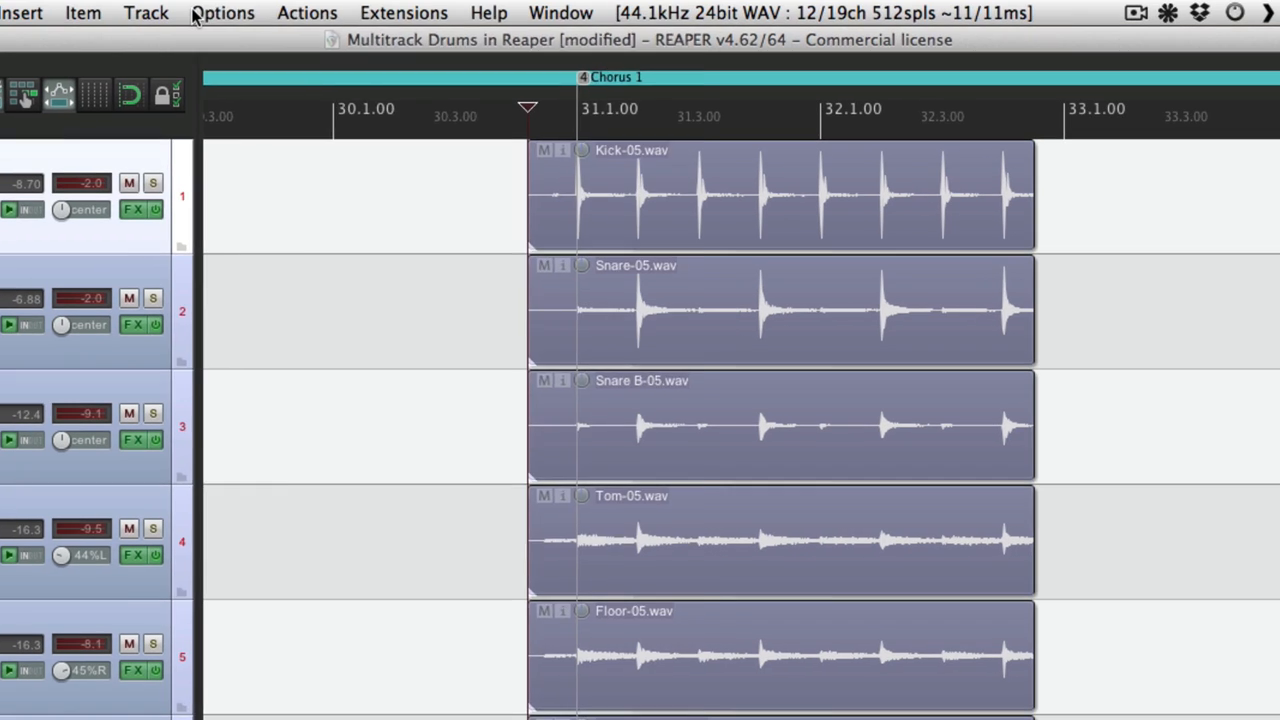
- Check how new recordings that overlap existing media items are handled and whether all takes are shown in lanes
left_click(197, 14)
mouse_move(218, 115)
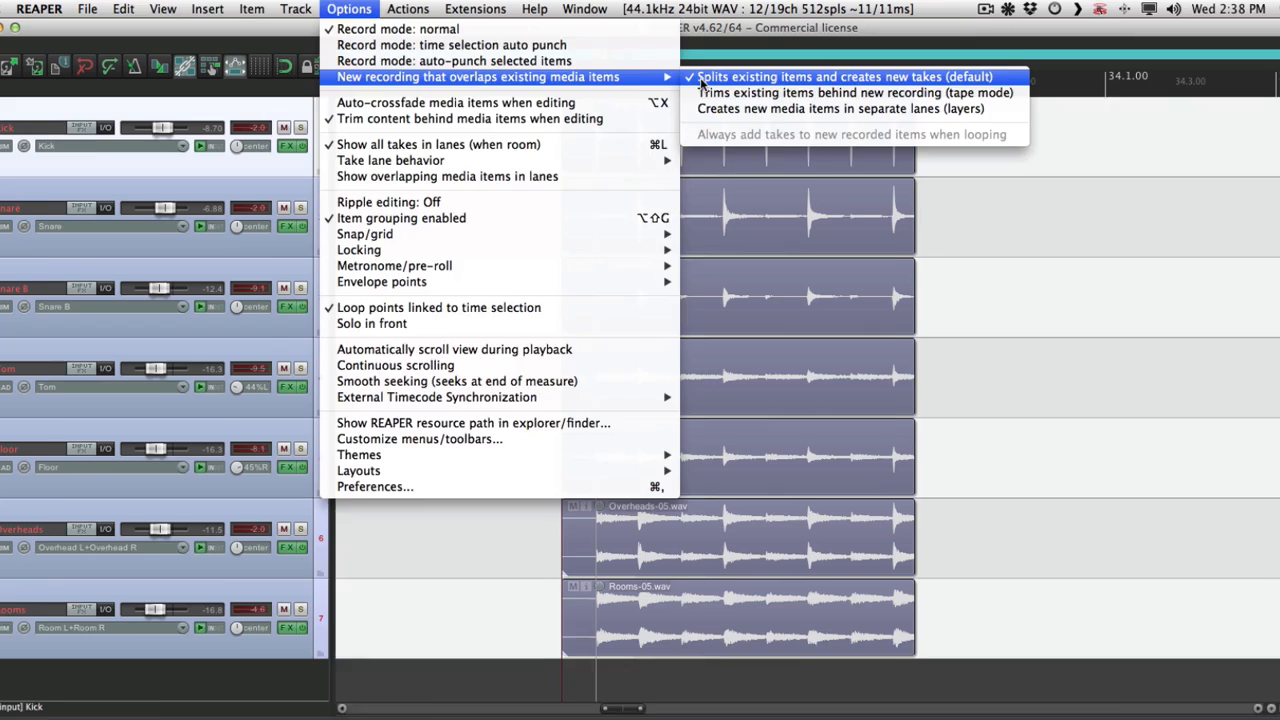
left_click(729, 115)
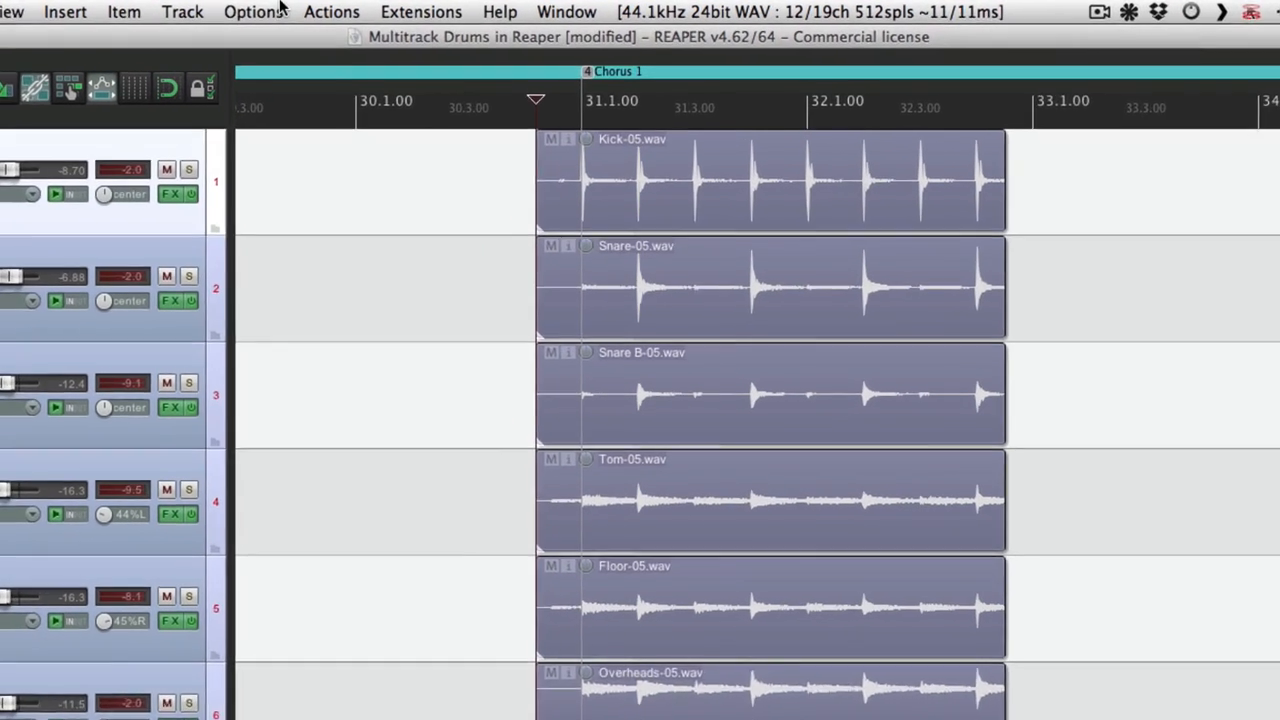
left_click(375, 9)
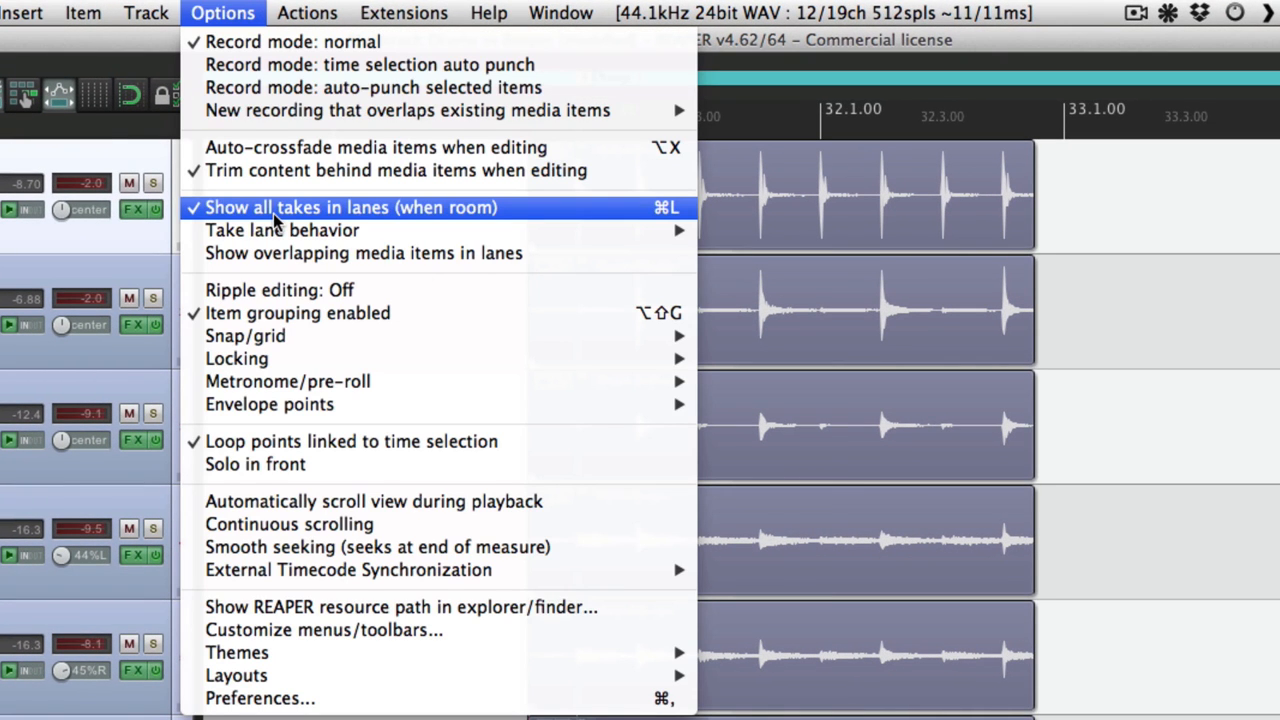
left_click(242, 11)
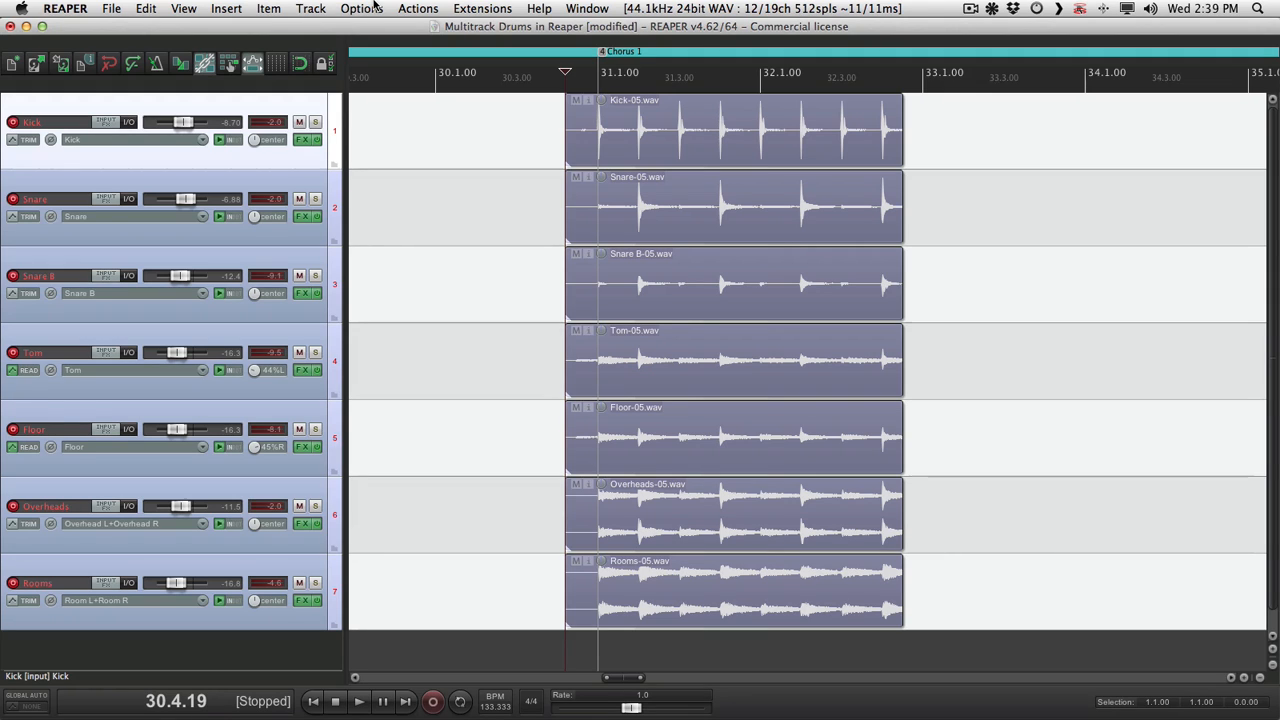
- Record two more takes over the existing items on all seven drum tracks, from the same start position
key("super+r")
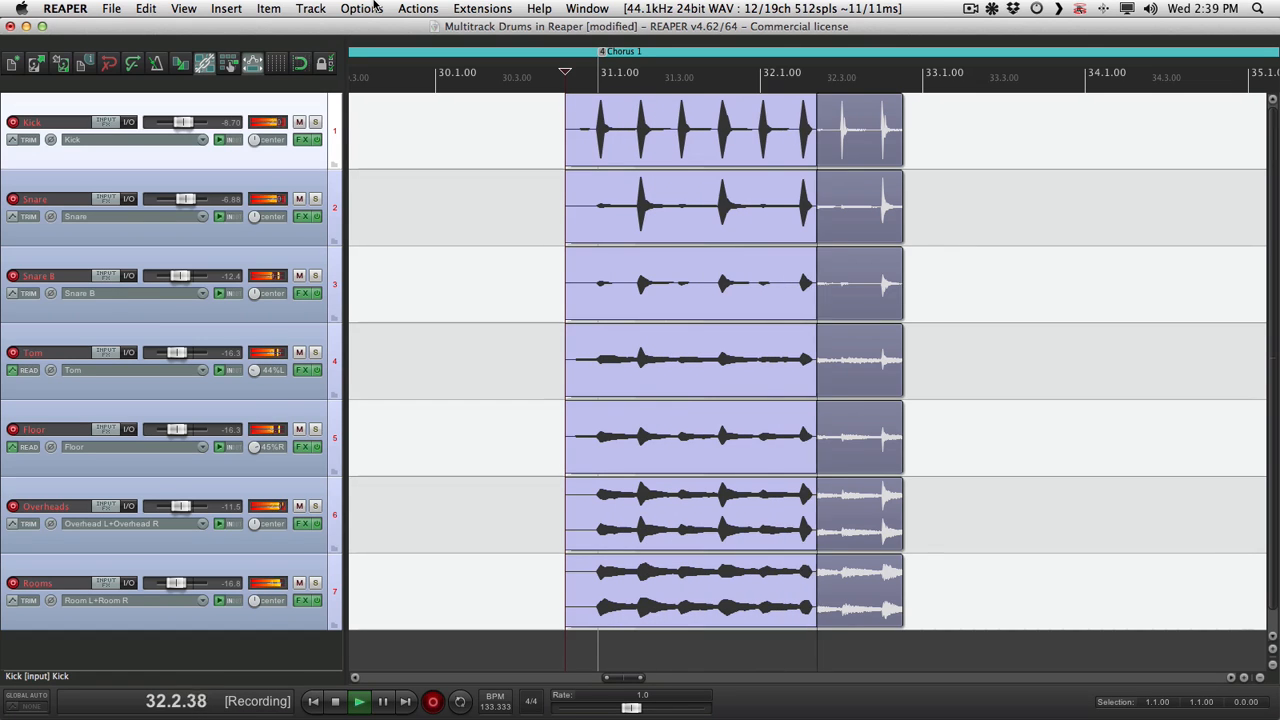
key("space")
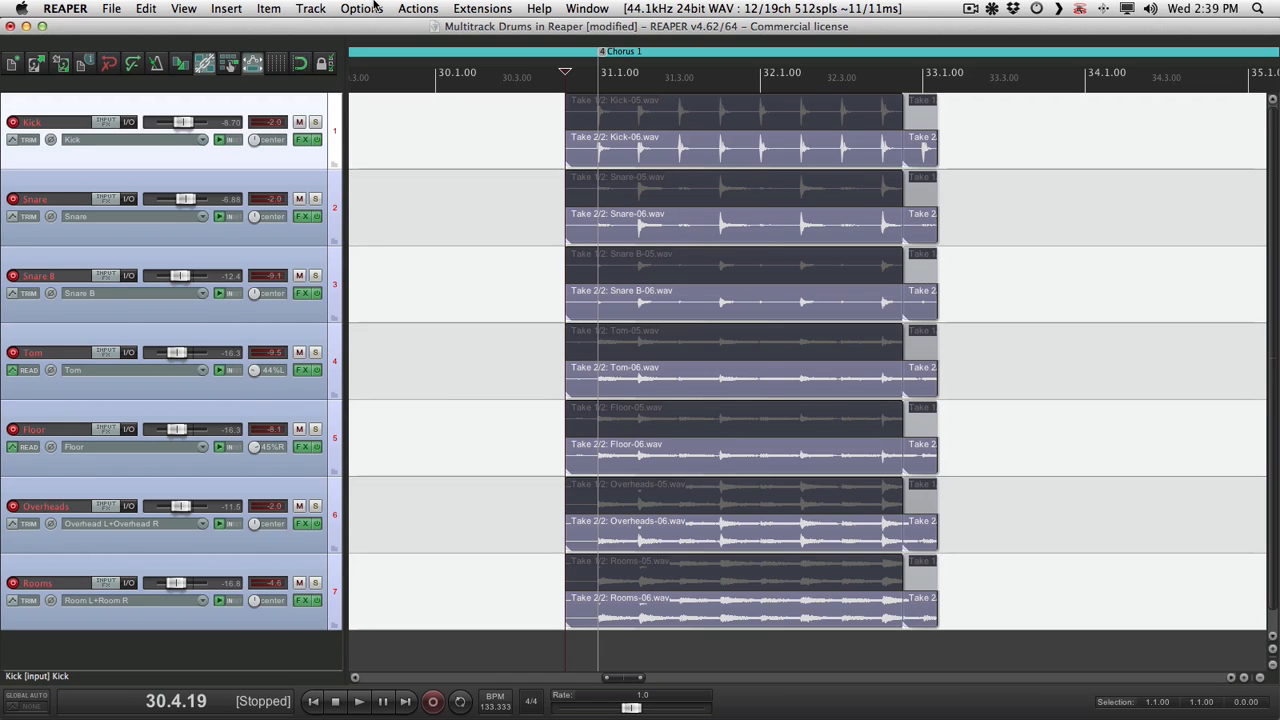
key("super+r")
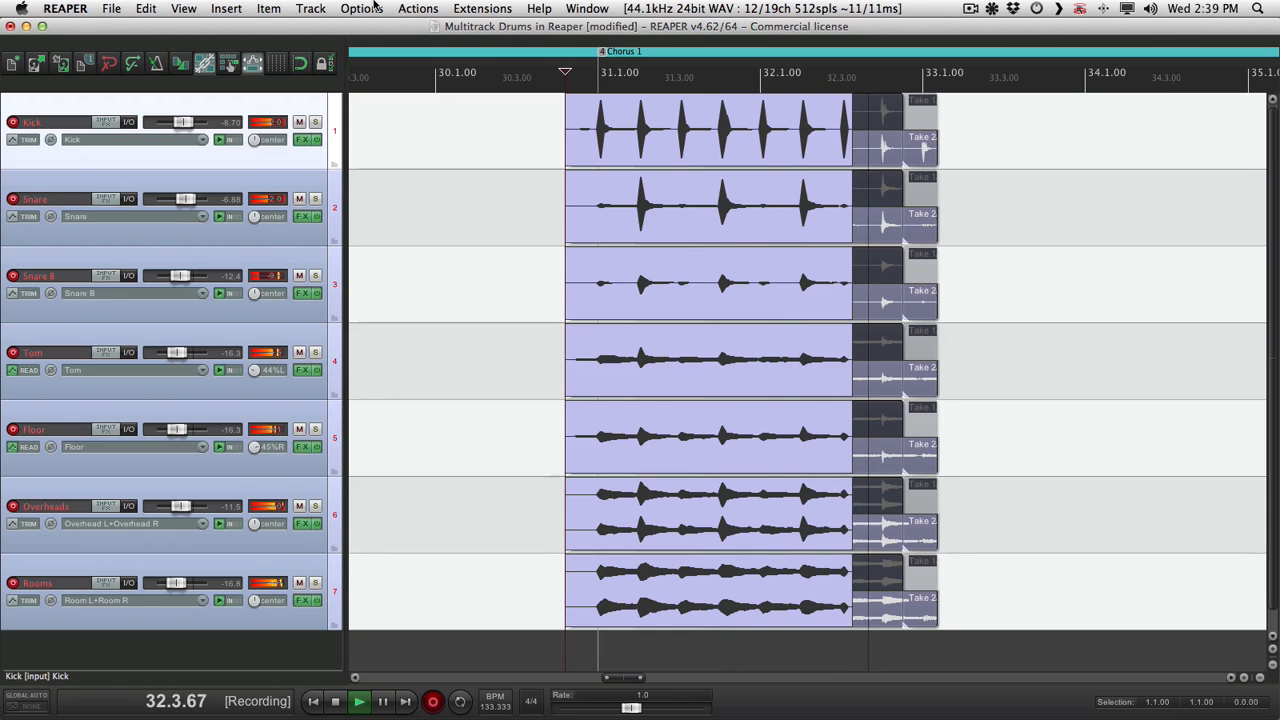
key("space")
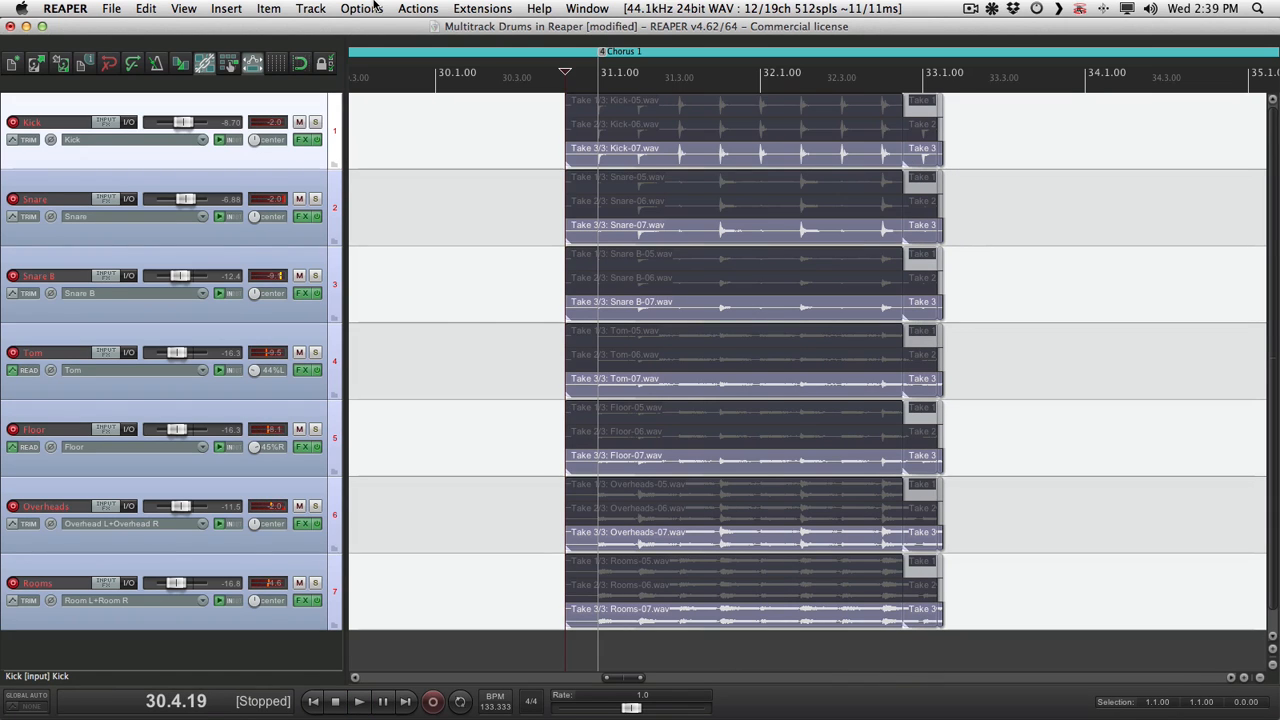
- Switch the long Kick item's active take through takes 1, 2 and 3
left_click(502, 148)
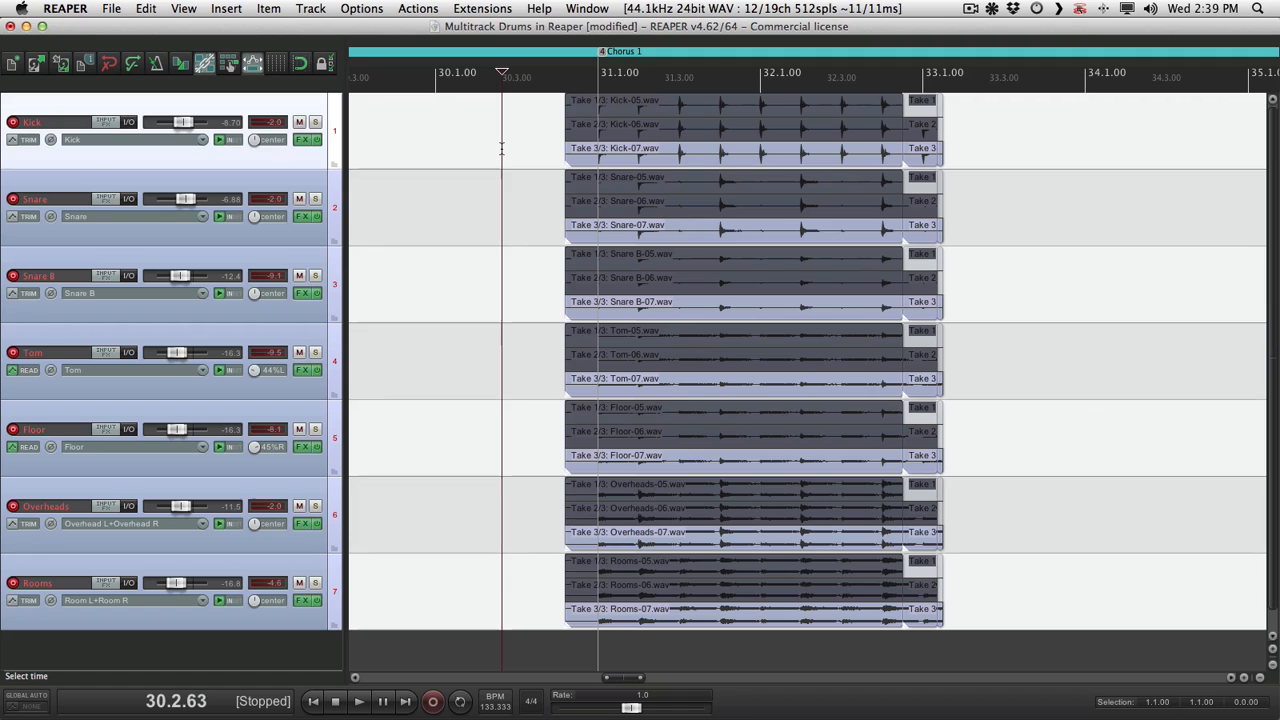
left_click(677, 104)
left_click(661, 125)
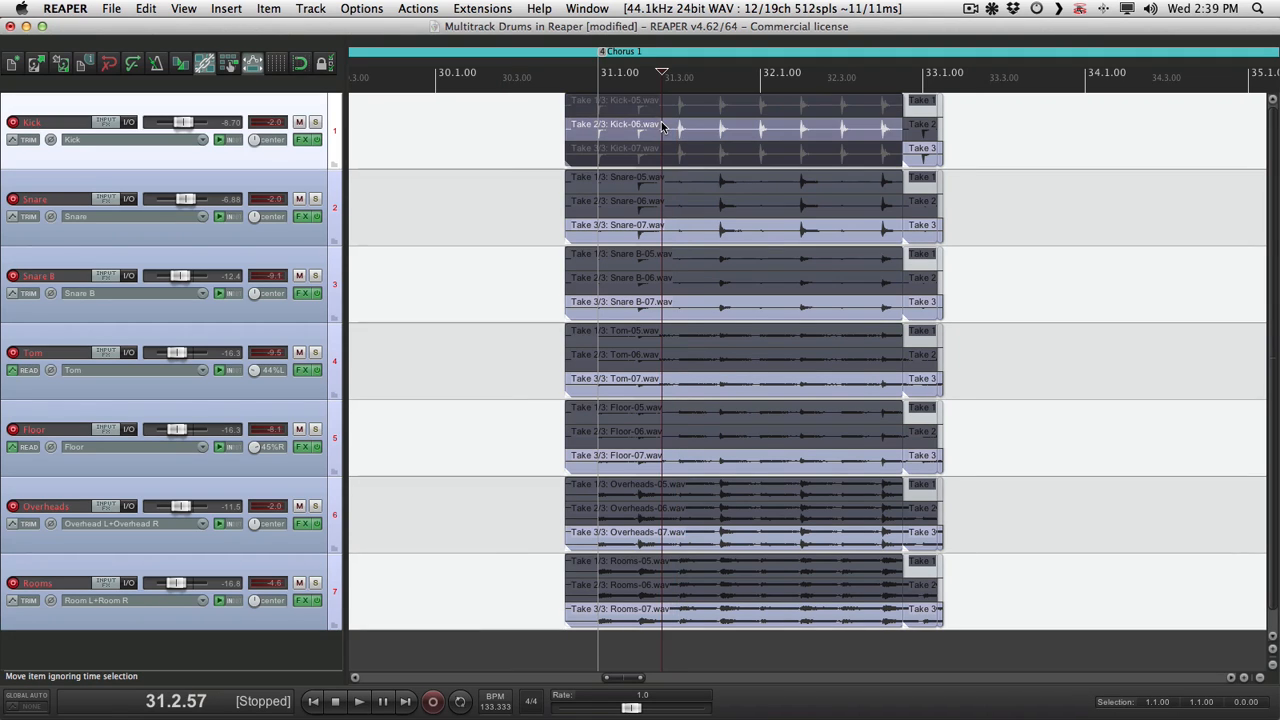
left_click(704, 155)
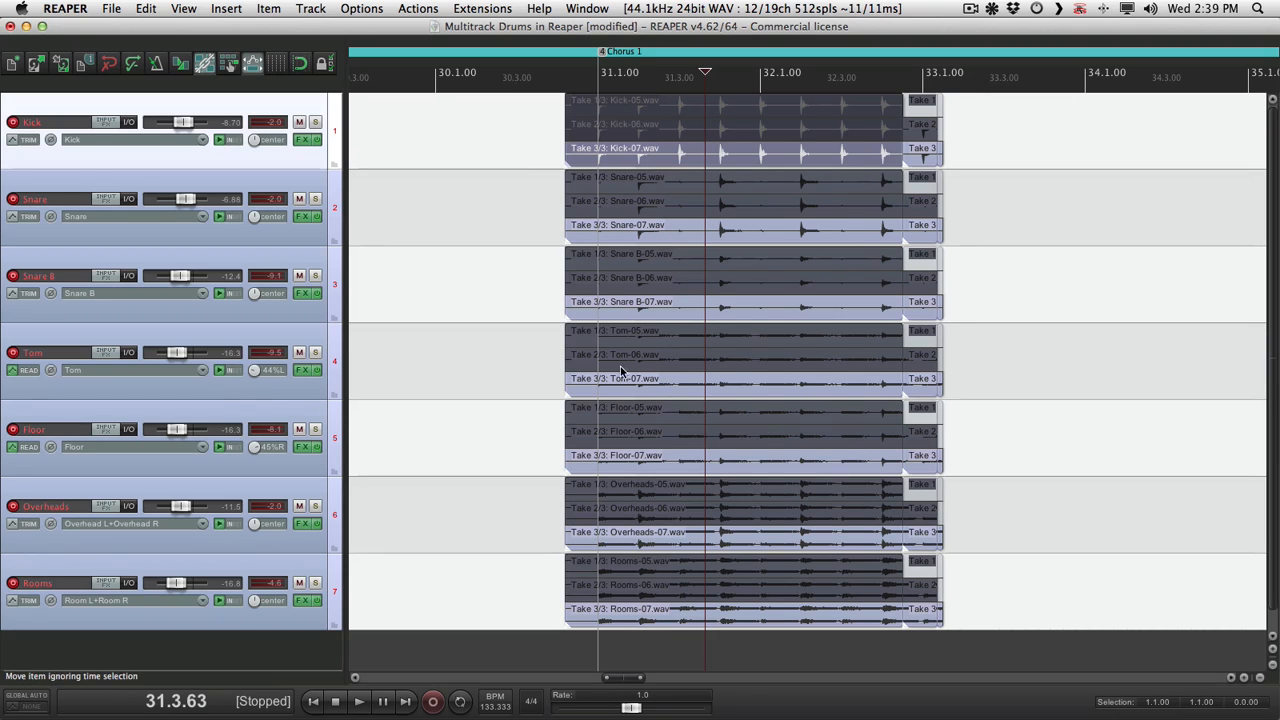
- Make take 2 the active take of the long item on every drum track, Kick through Rooms
left_click(540, 105)
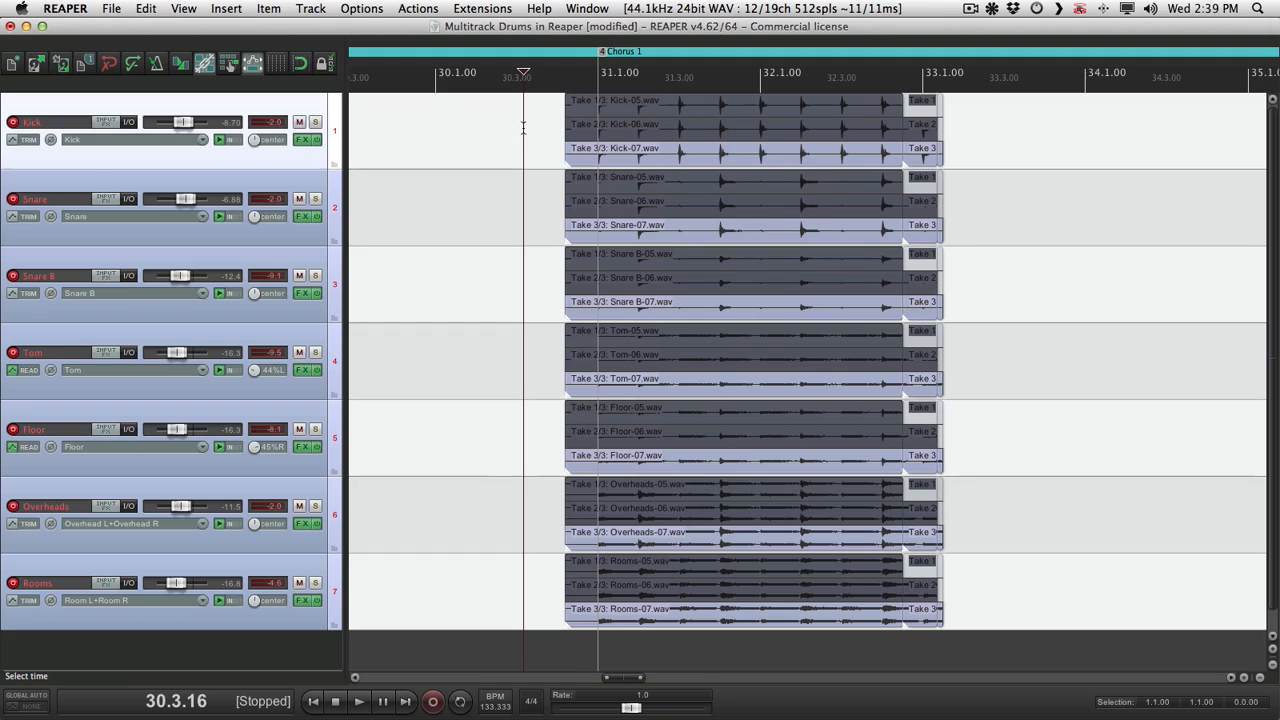
left_click(634, 127)
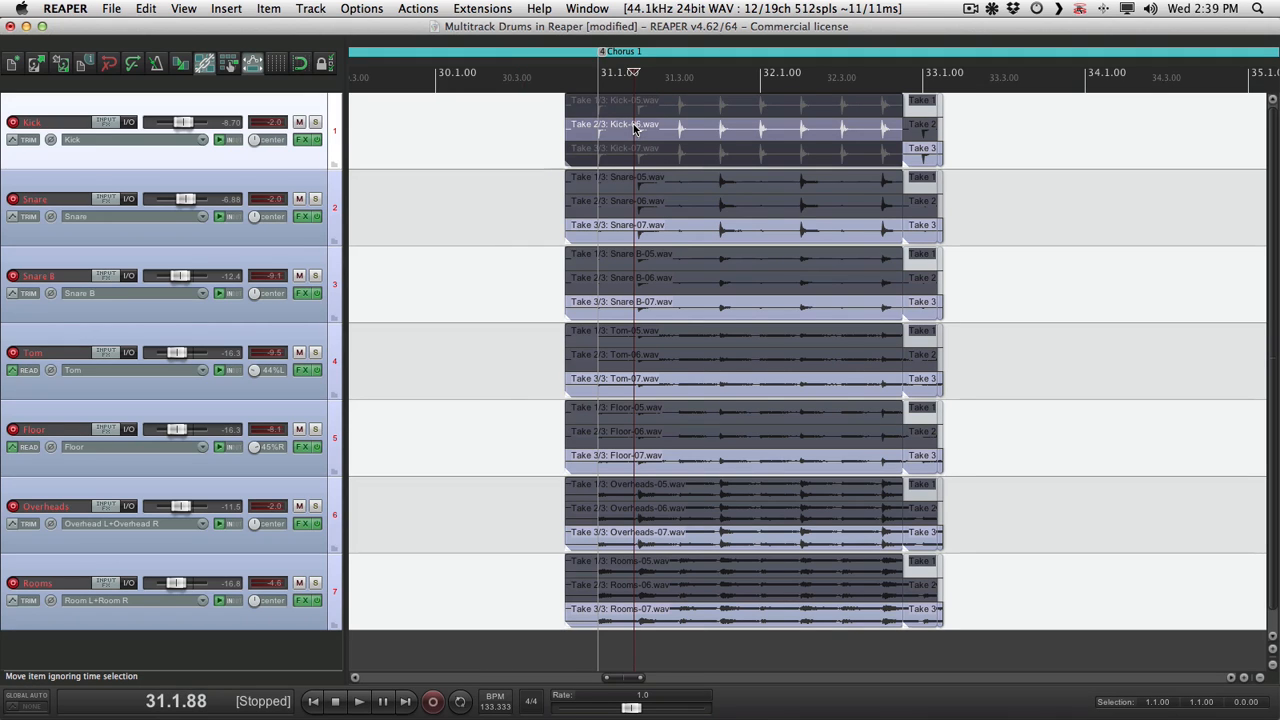
left_click(703, 209)
left_click(691, 282)
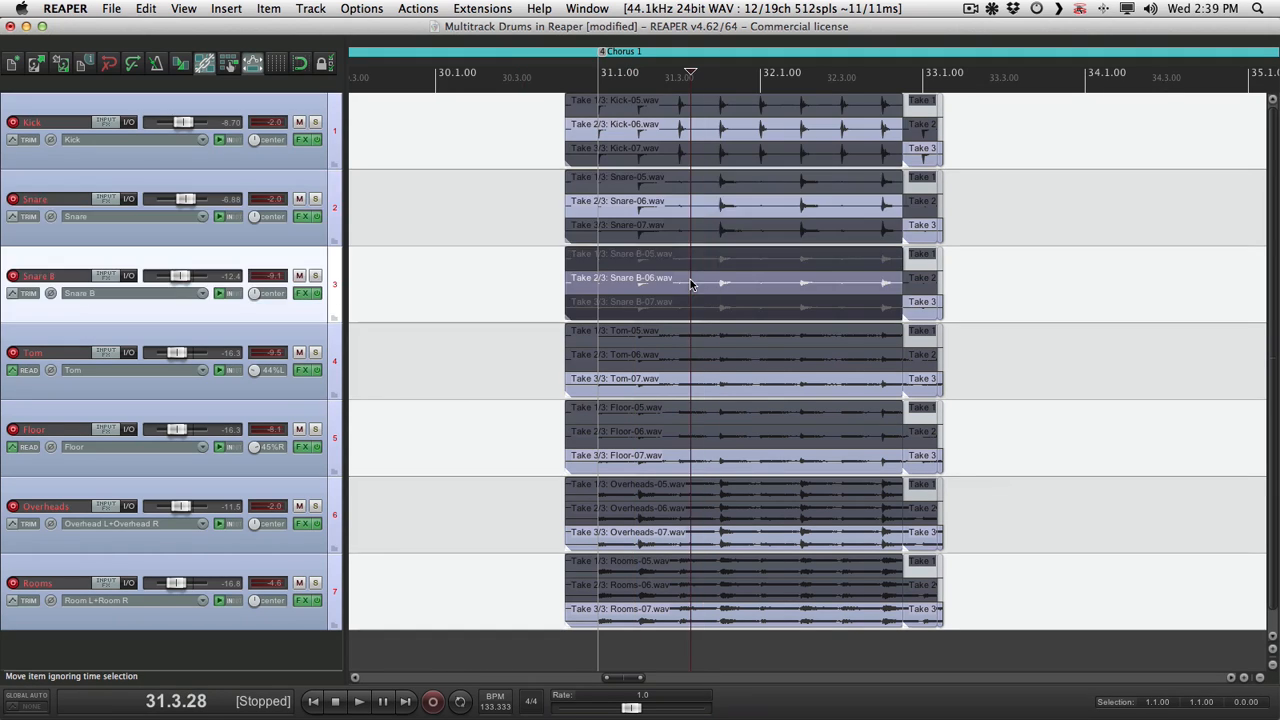
left_click(647, 360)
left_click(642, 436)
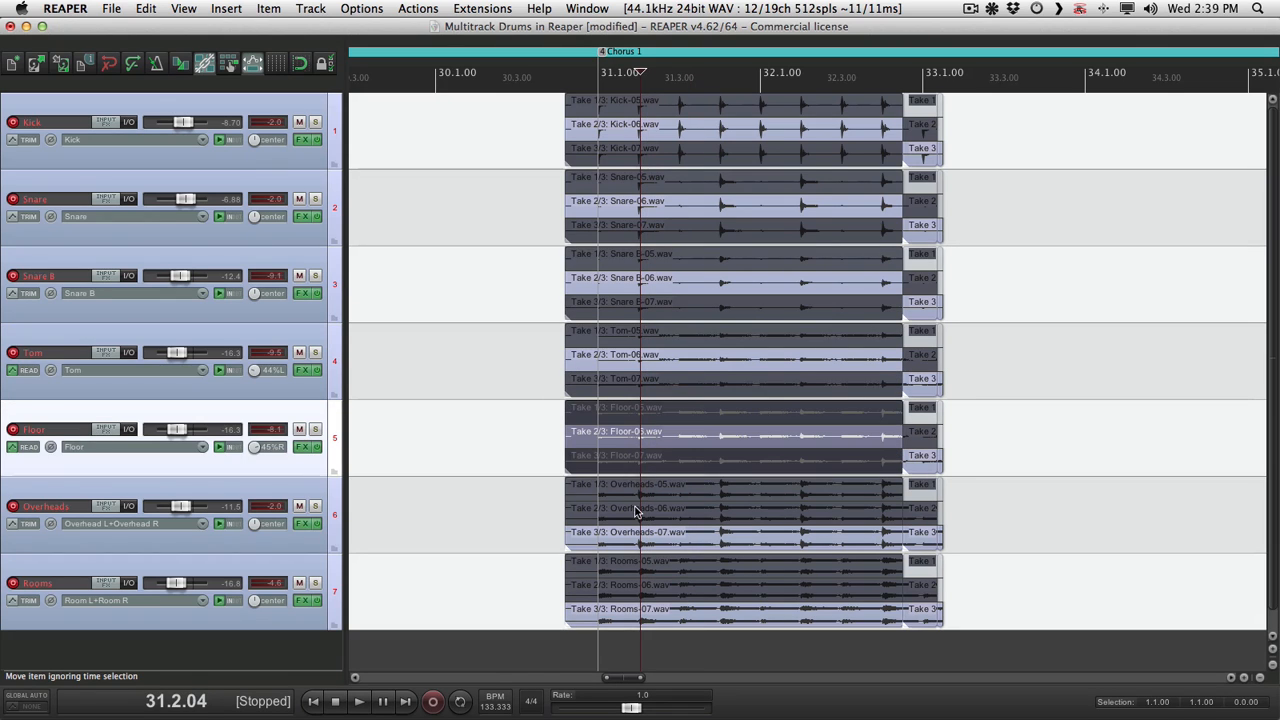
left_click(635, 510)
left_click(632, 585)
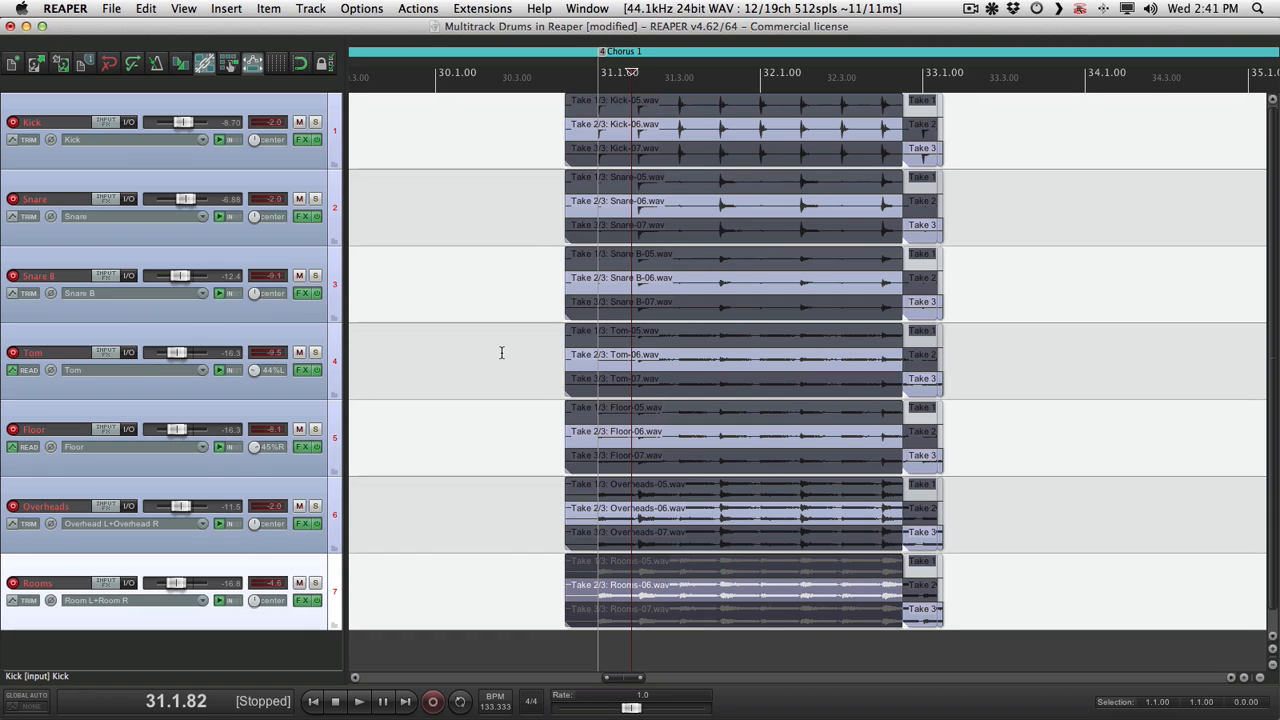
- Delete all the recorded media items from the drum tracks
left_click(545, 211)
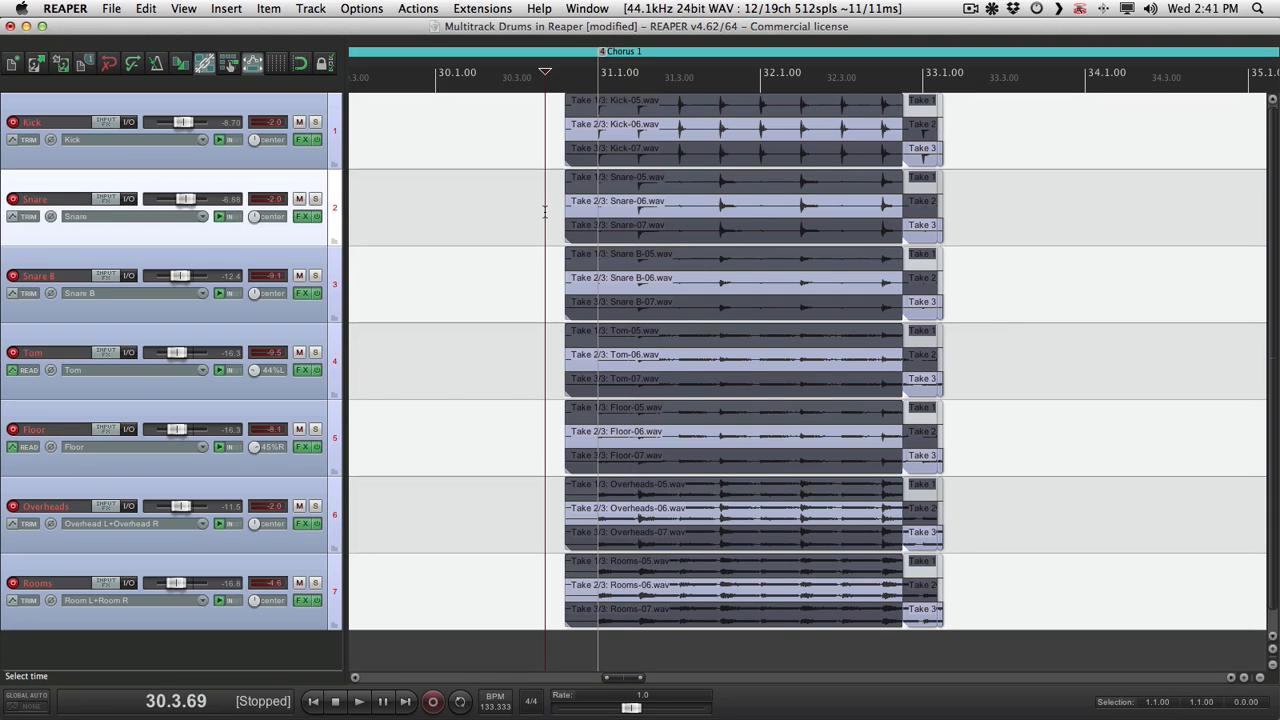
key("ctrl+a")
key("Delete")
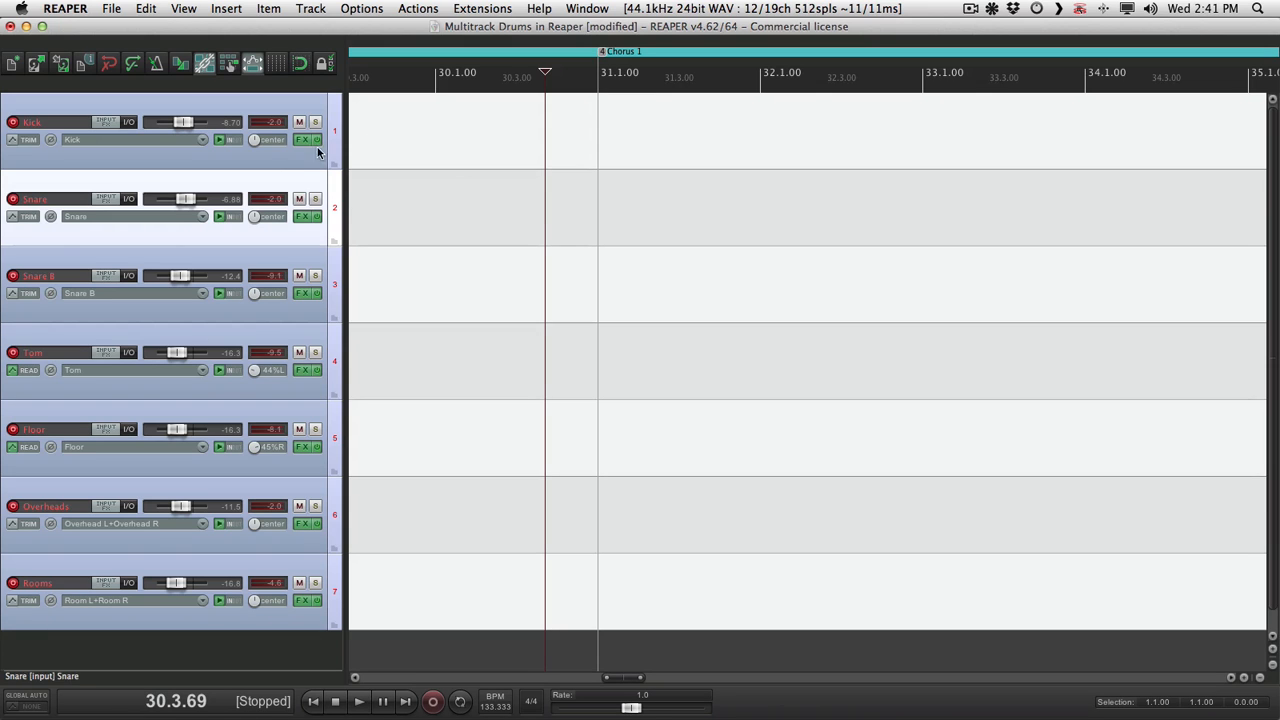
- Disarm recording on all seven tracks, from Kick to Rooms
left_click(275, 154)
left_click(267, 571, "shift")
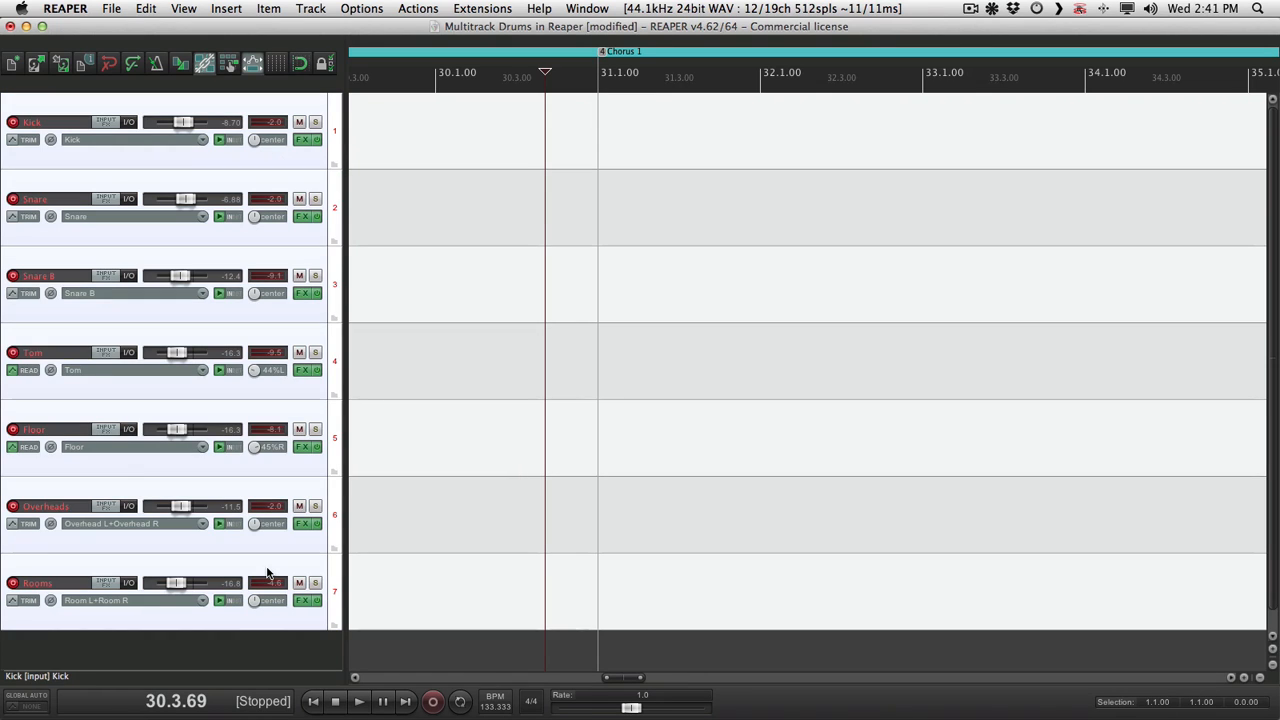
key("F7")
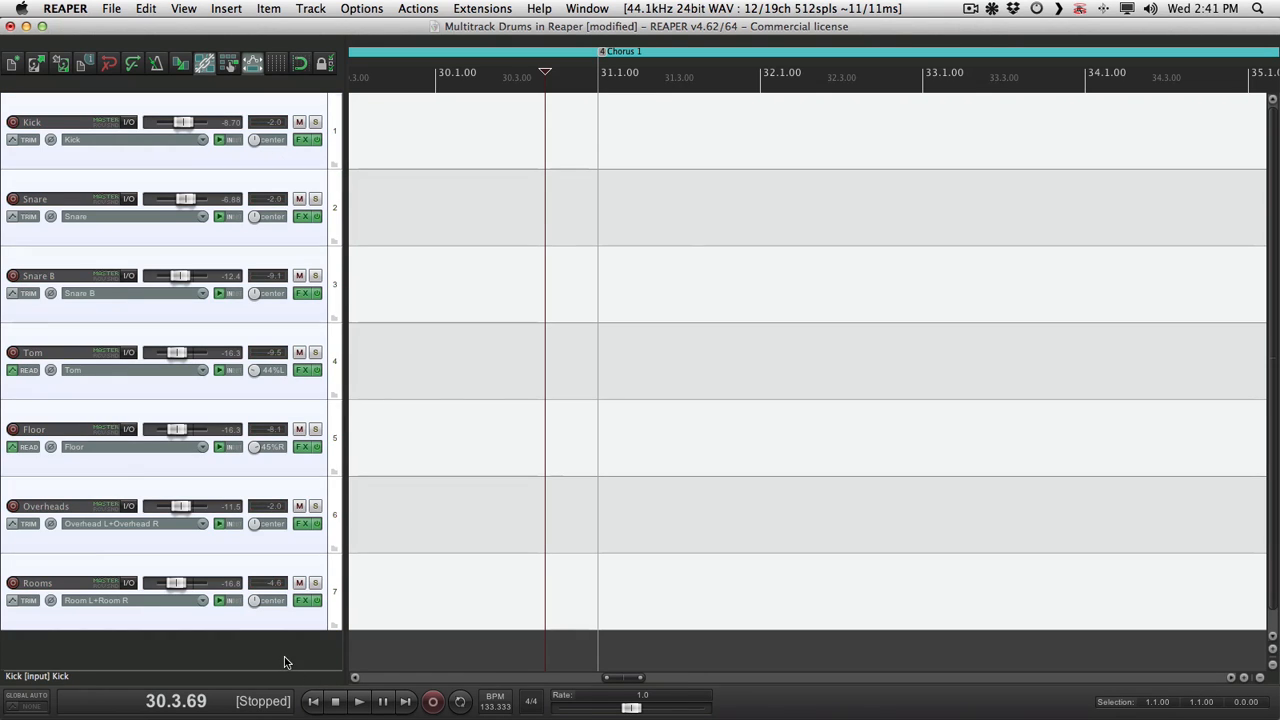
- Insert a new track, place it above Kick and name it Drums
key("ctrl+a")
double_click(237, 651)
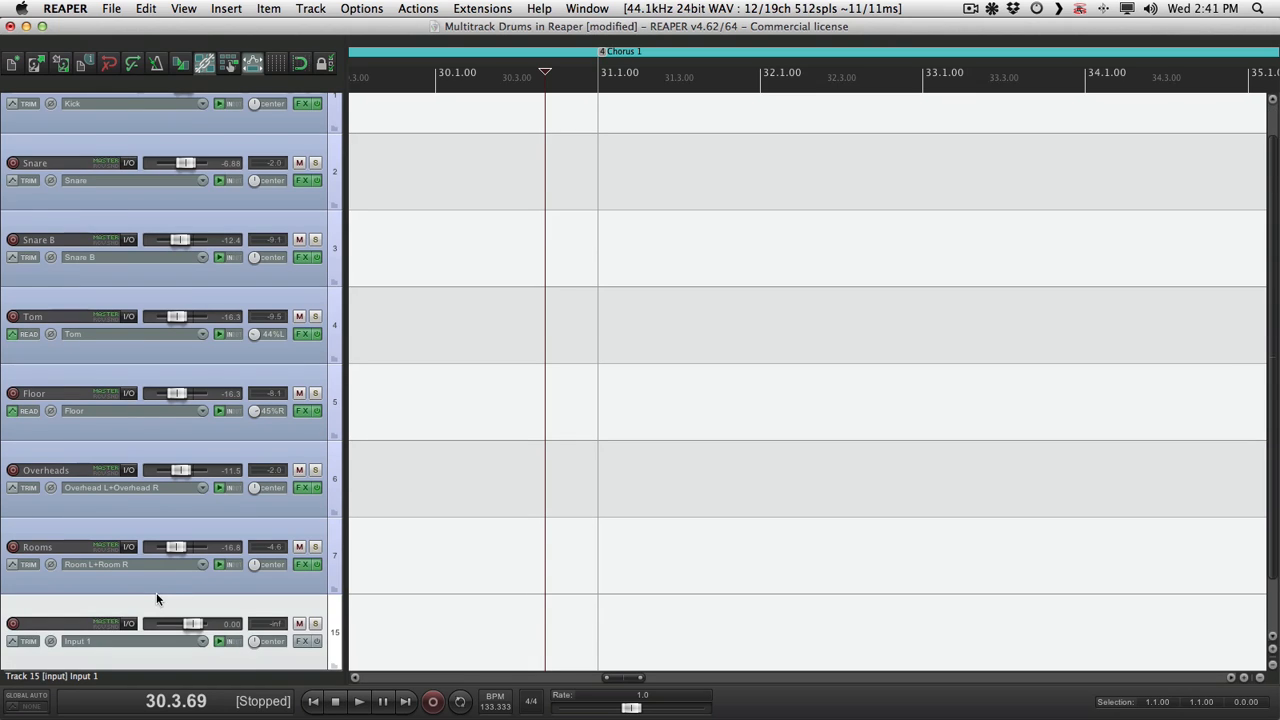
left_click_drag(152, 599, 166, 95)
double_click(62, 122)
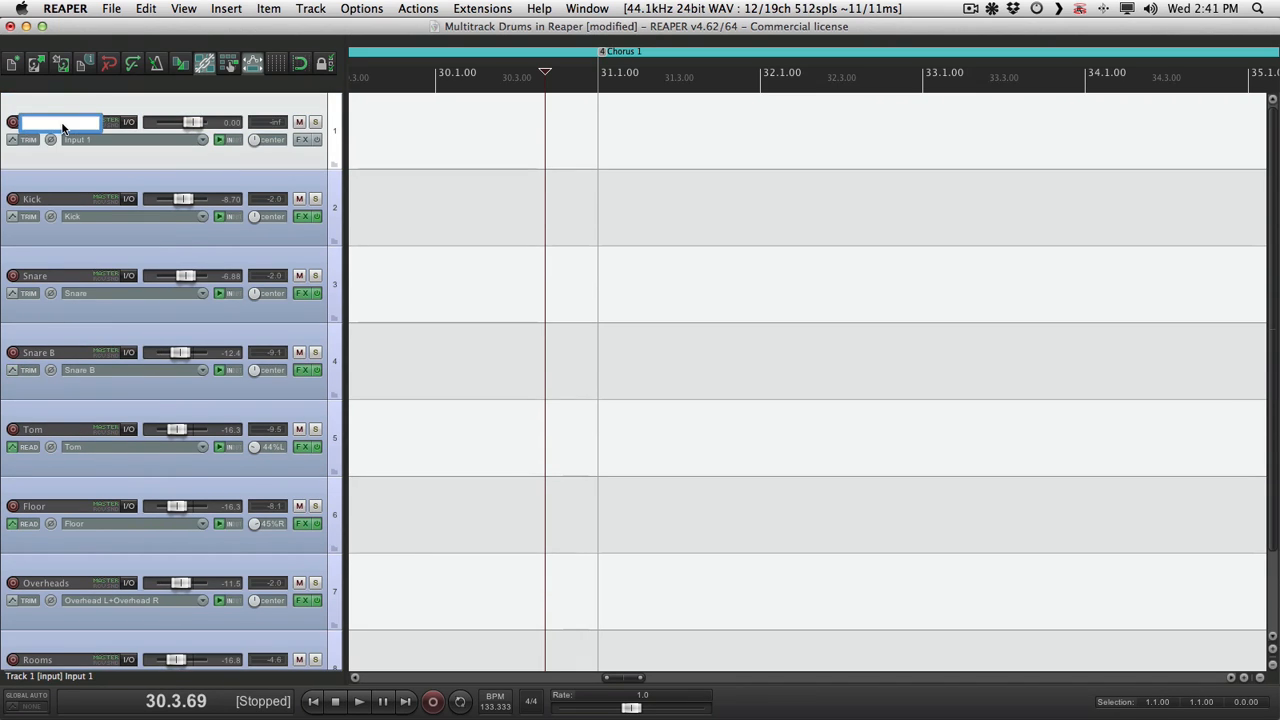
type("Drums")
key("Return")
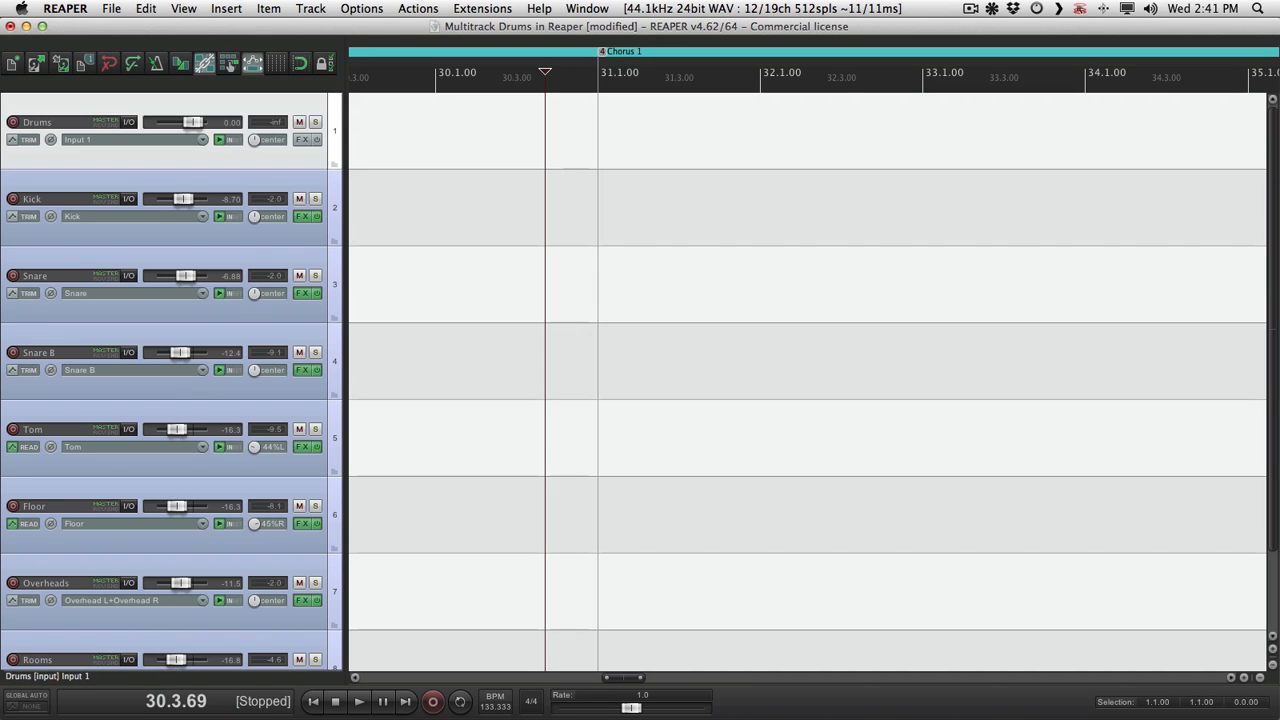
- Give the Drums track a muted orange-red custom color and leave that track selected
key("shift+c")
left_click(683, 275)
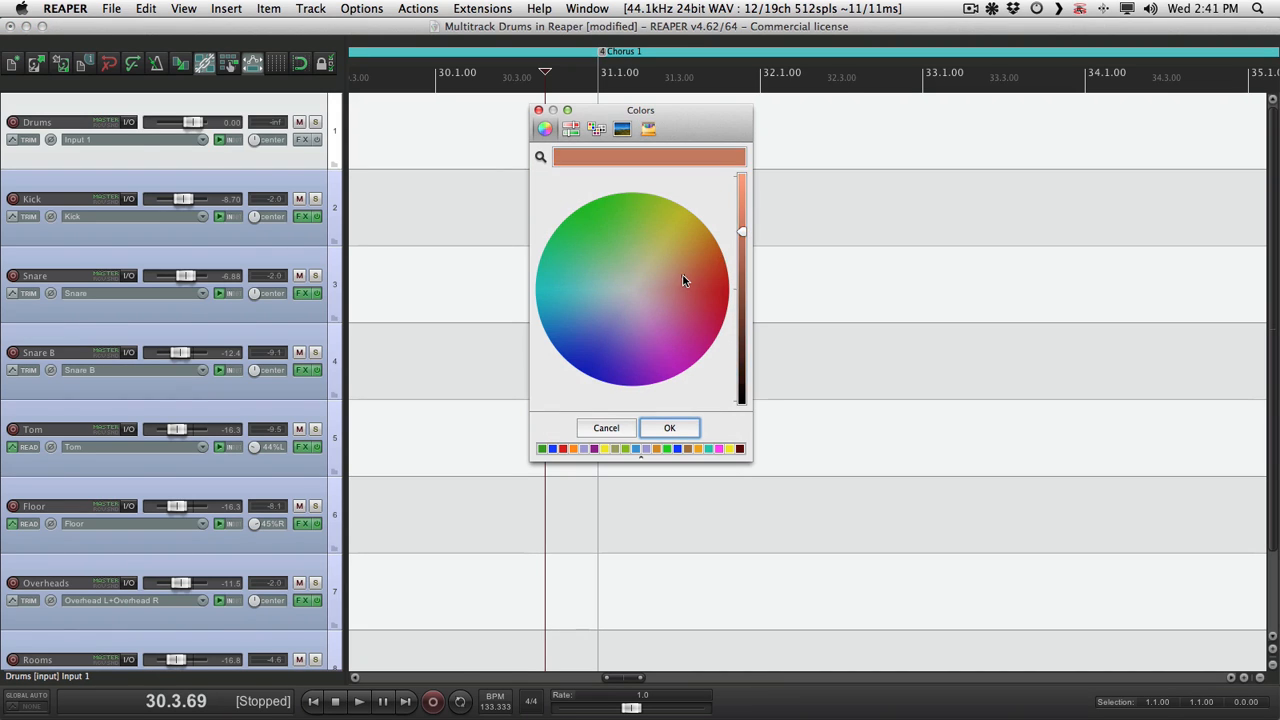
key("Return")
left_click(560, 257)
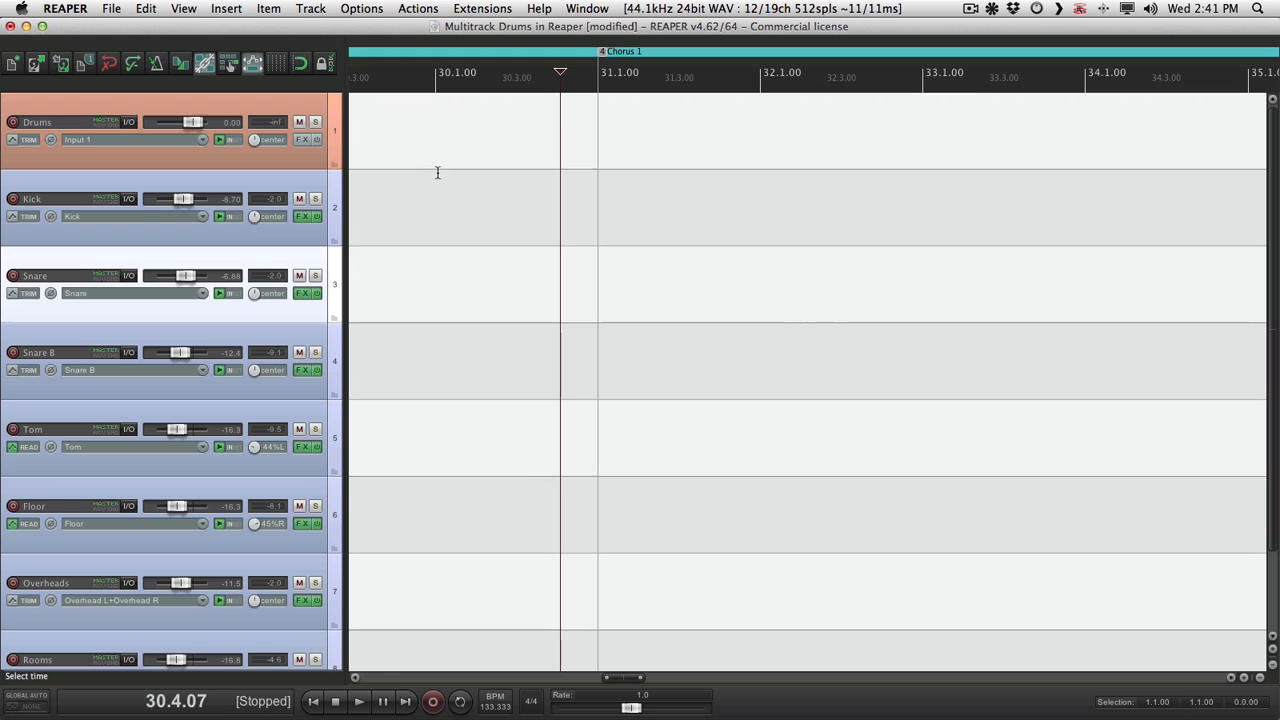
left_click(562, 126)
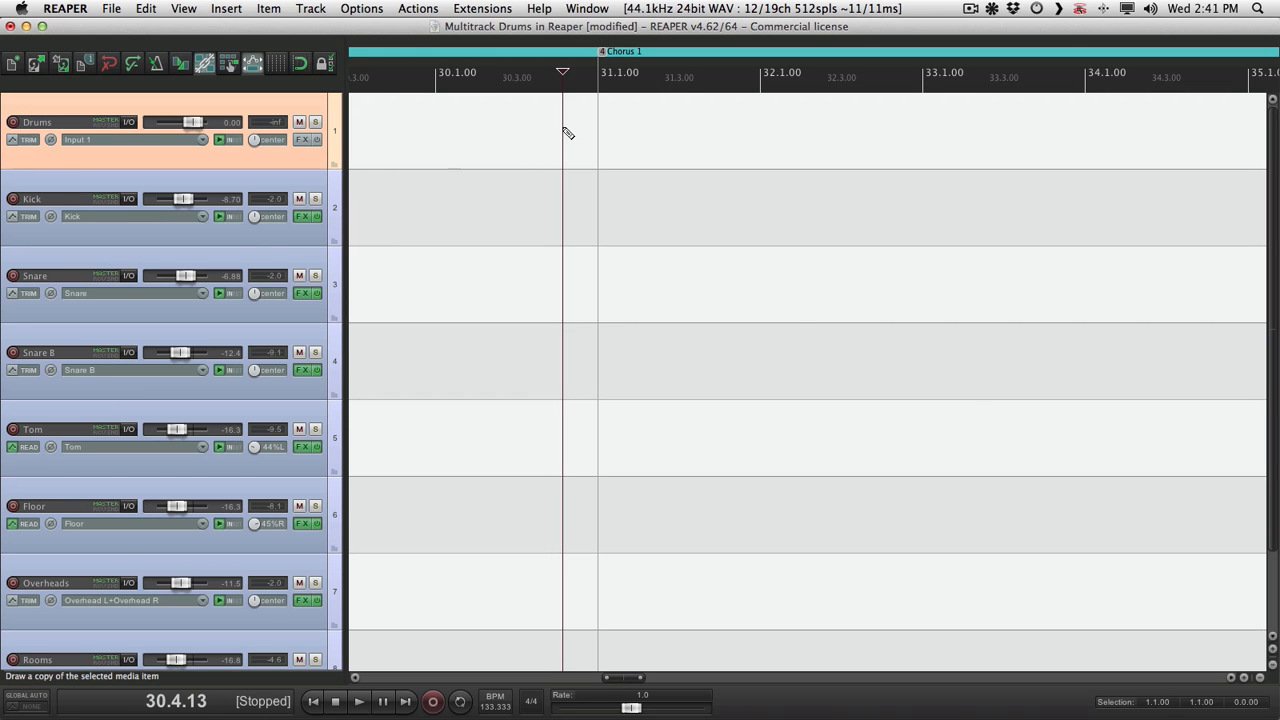
- Review the input channel aliases in the audio preferences to see which inputs carry the drum microphones
key("super+comma")
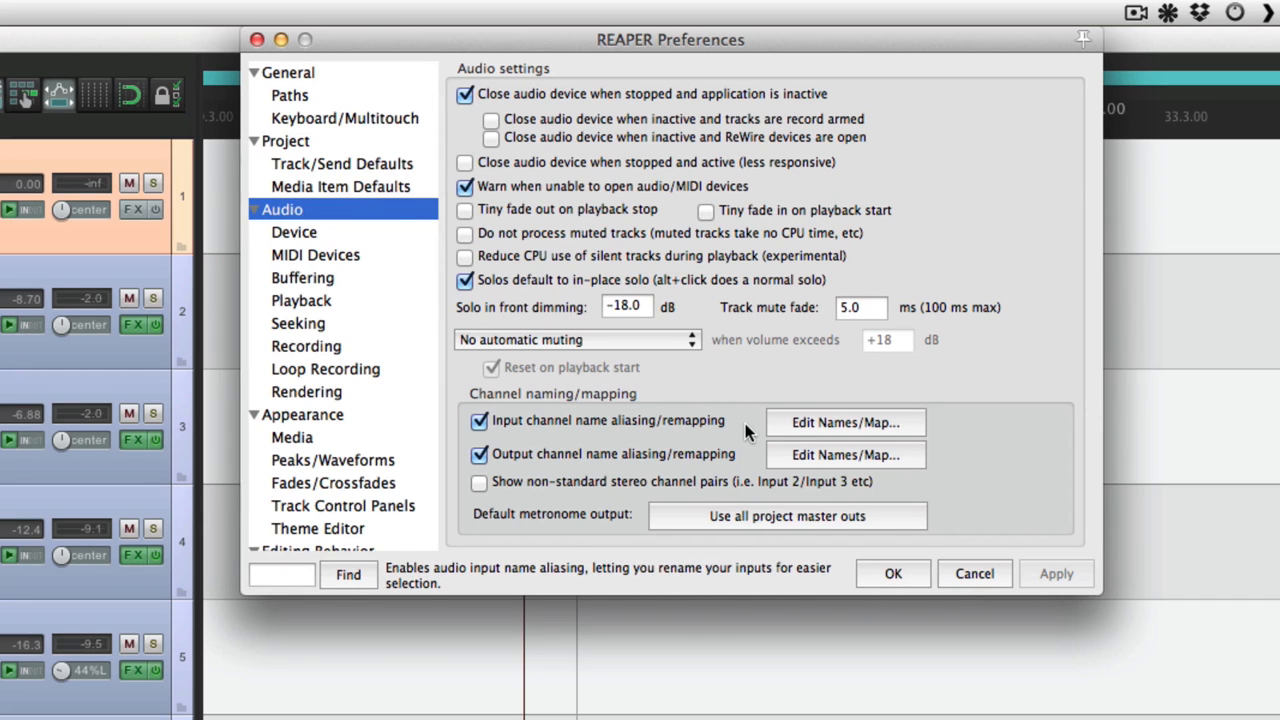
left_click(806, 423)
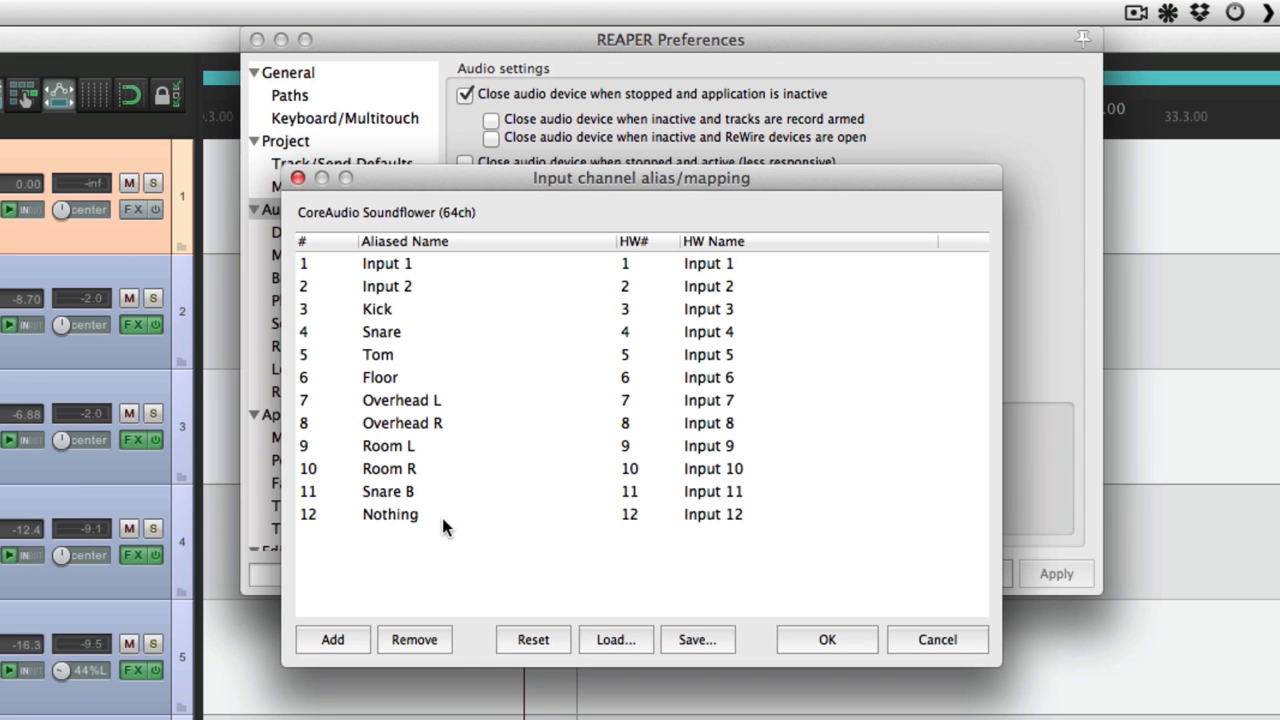
left_click(799, 640)
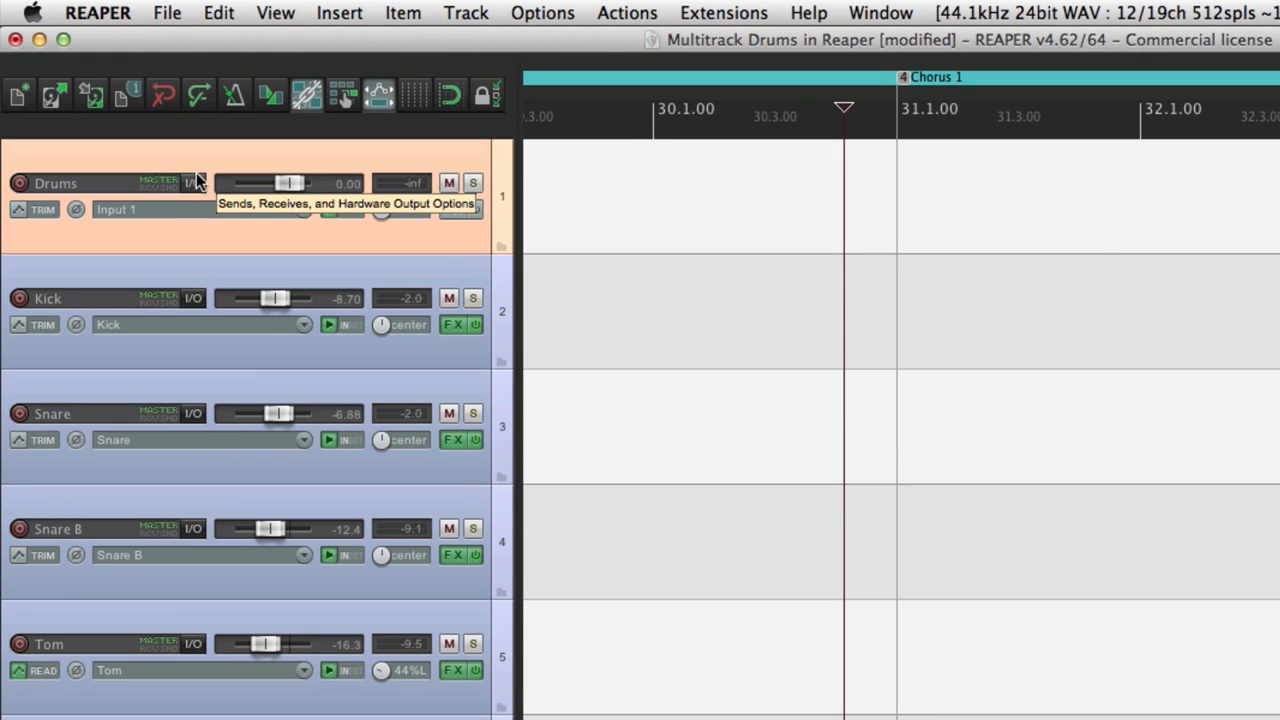
- Set the Drums track's channel count to 10 in its routing settings
left_click(196, 182)
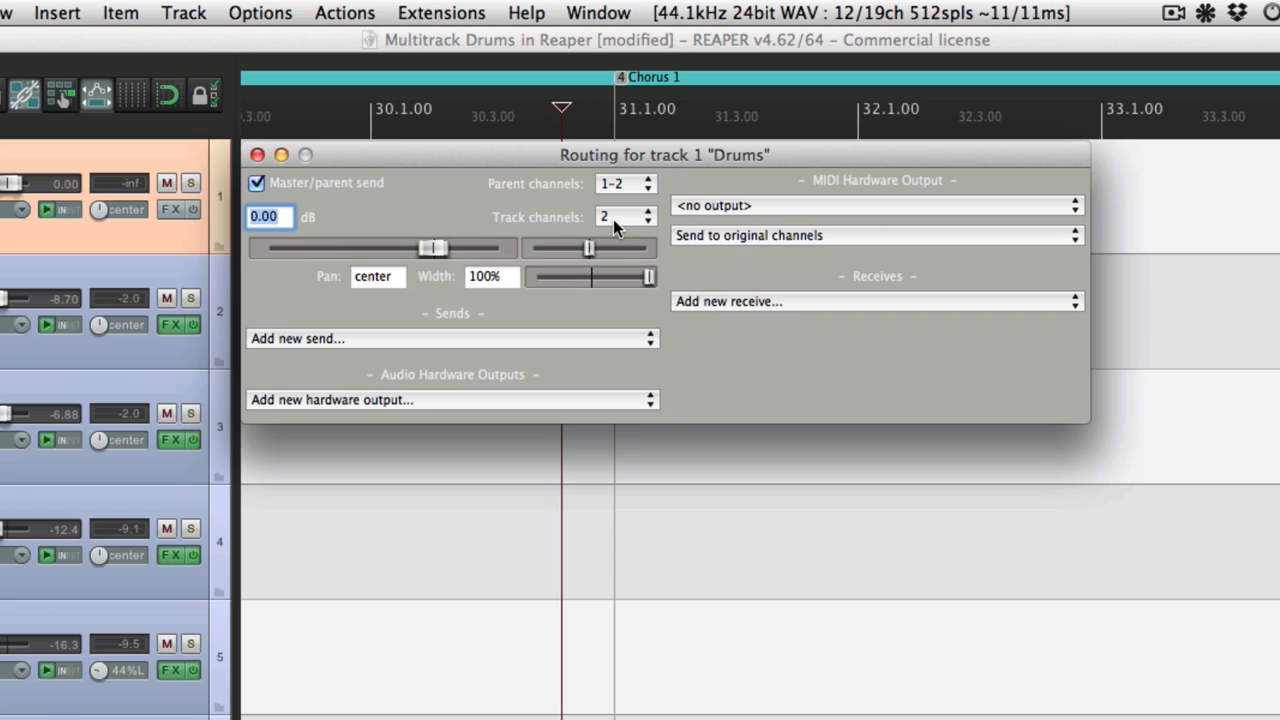
left_click(613, 219)
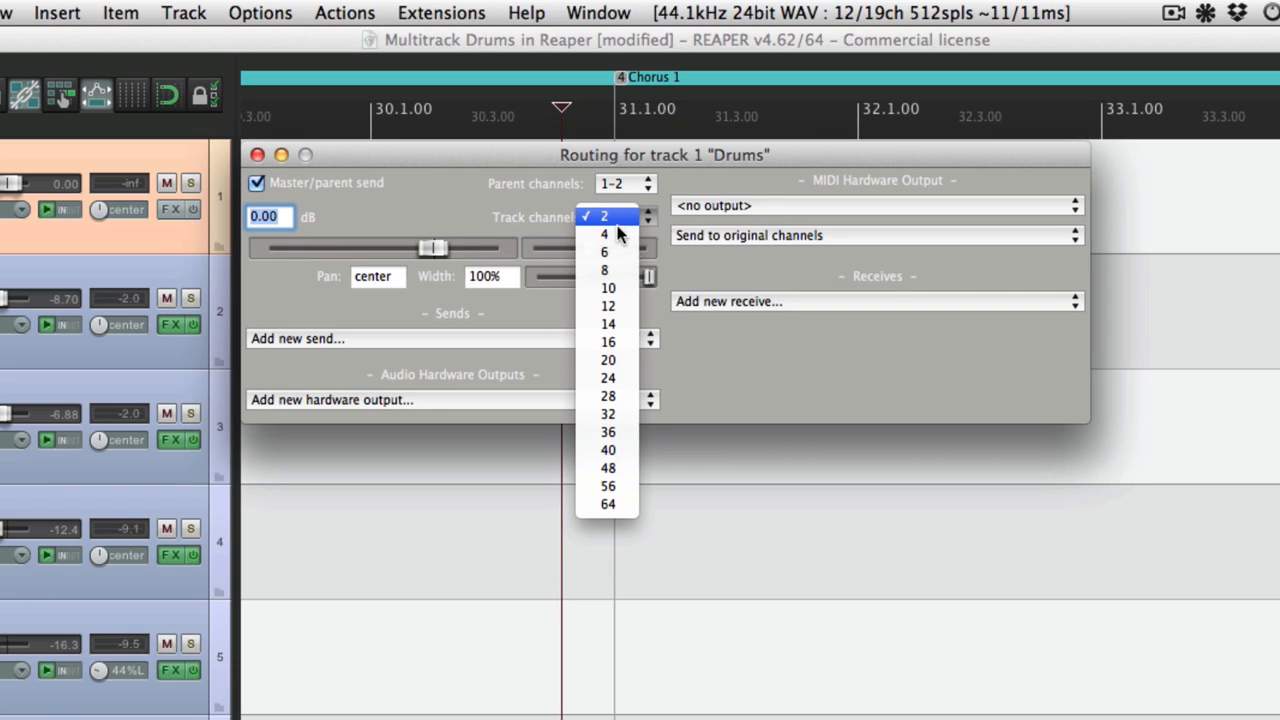
left_click(623, 289)
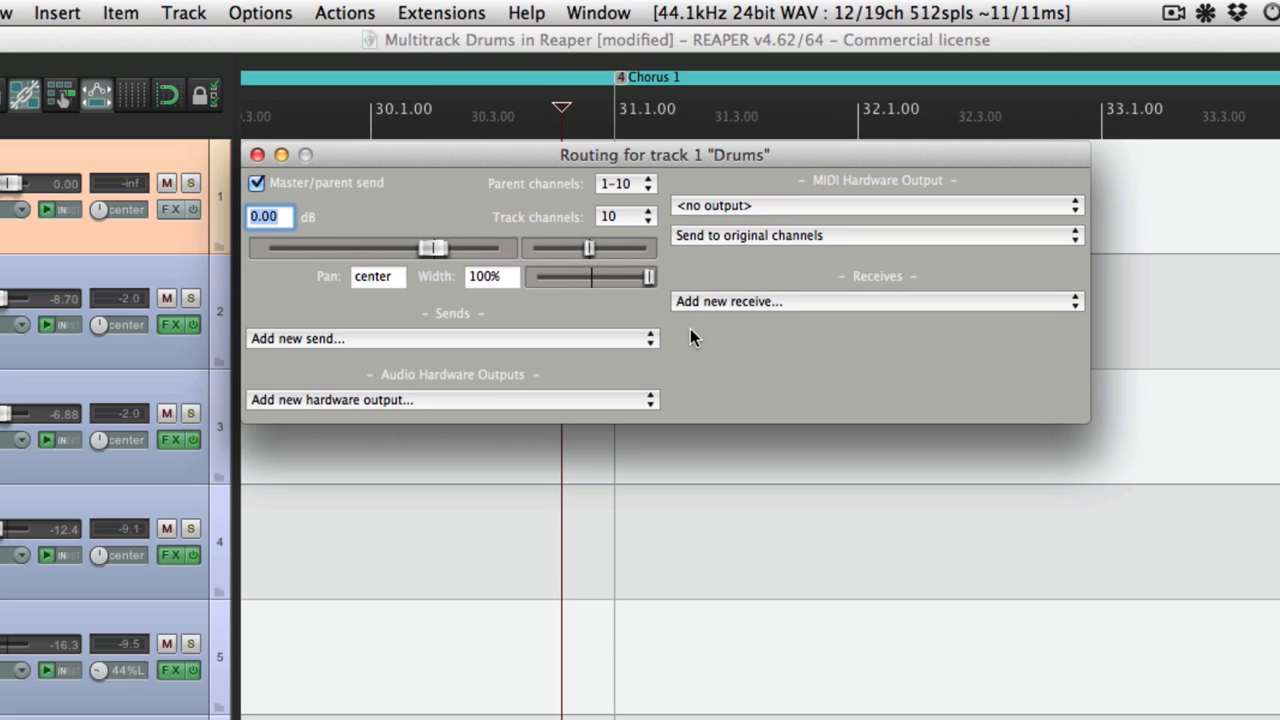
left_click(257, 154)
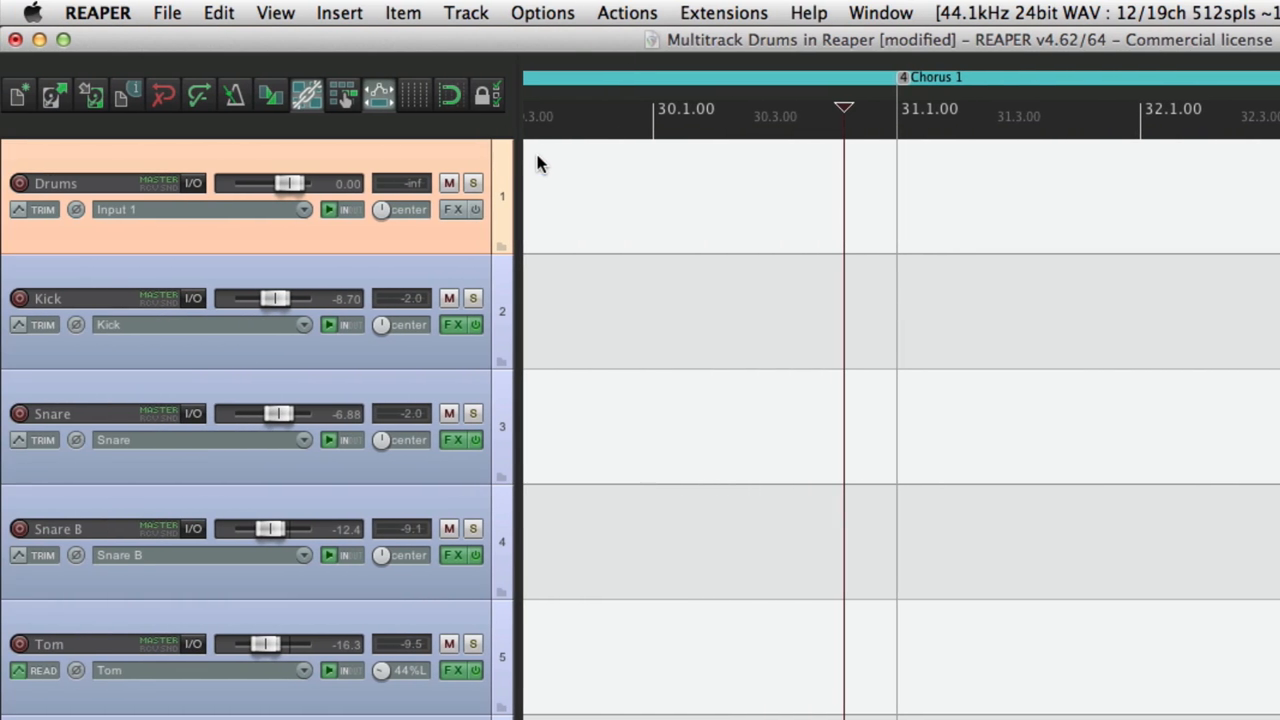
- Set the Drums track's record input to the 10-channel range Kick..Nothing, checking it against the input channel aliases
left_click(306, 205)
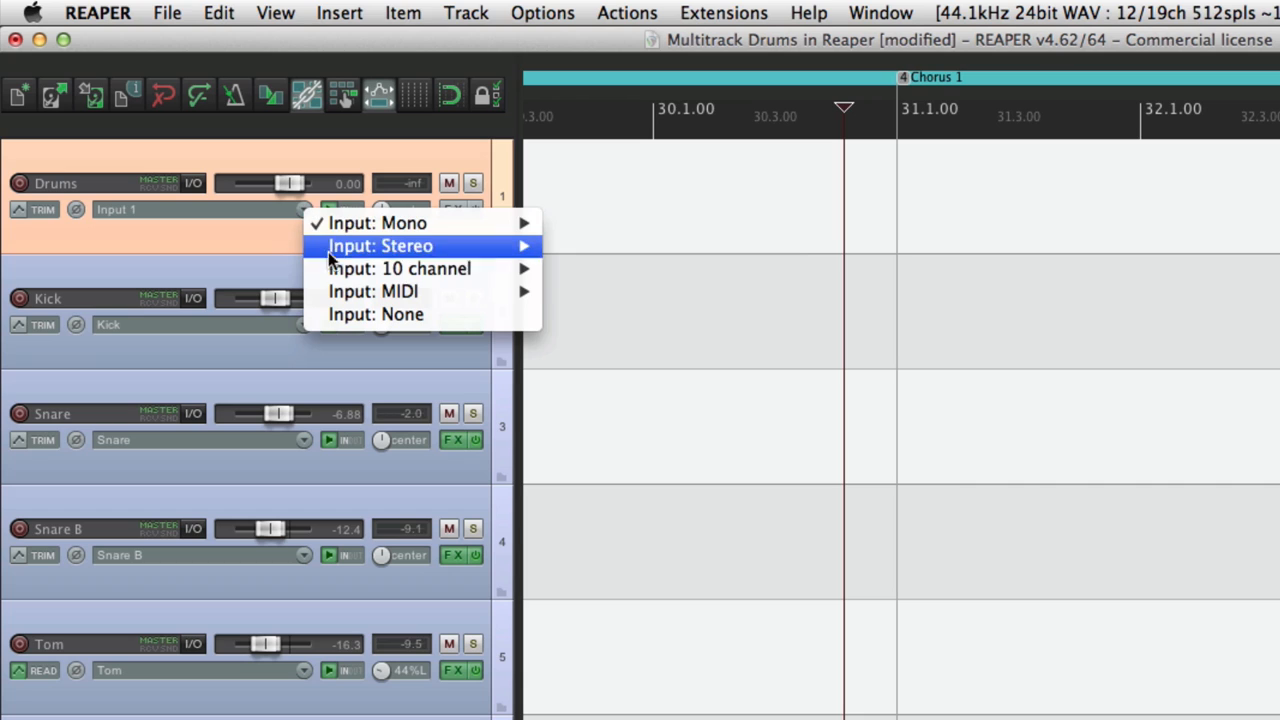
mouse_move(316, 268)
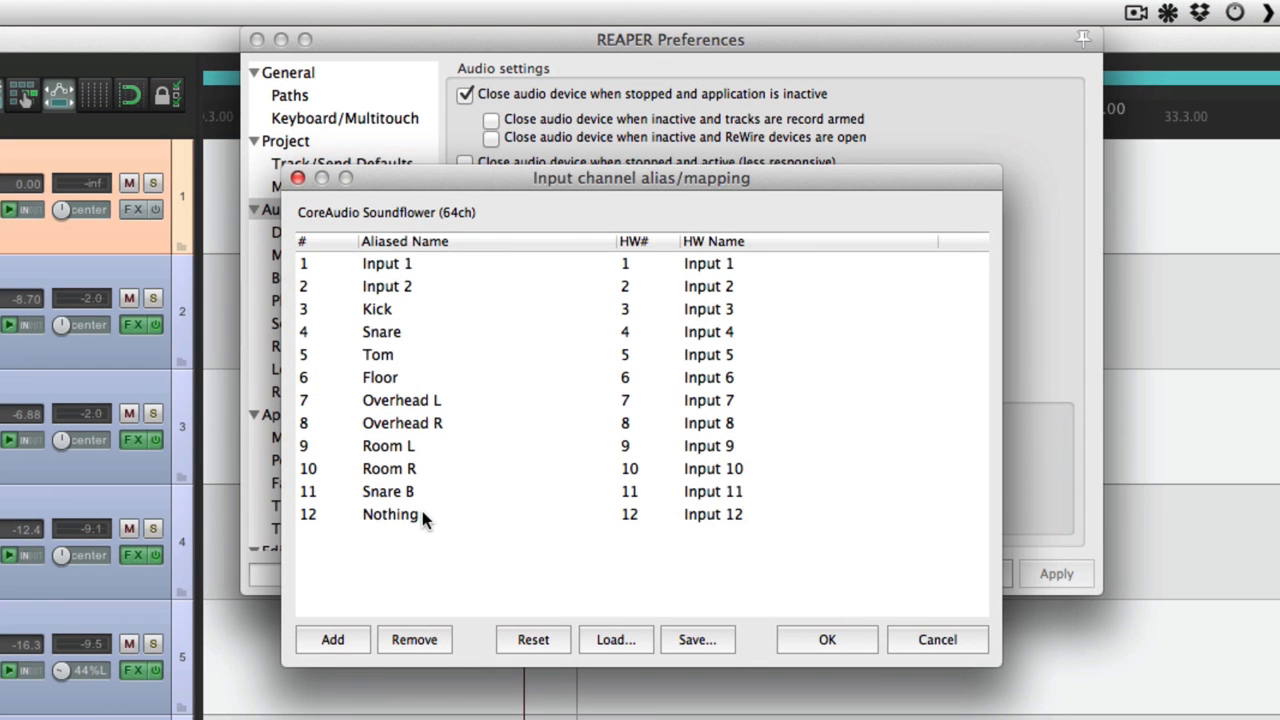
left_click(827, 639)
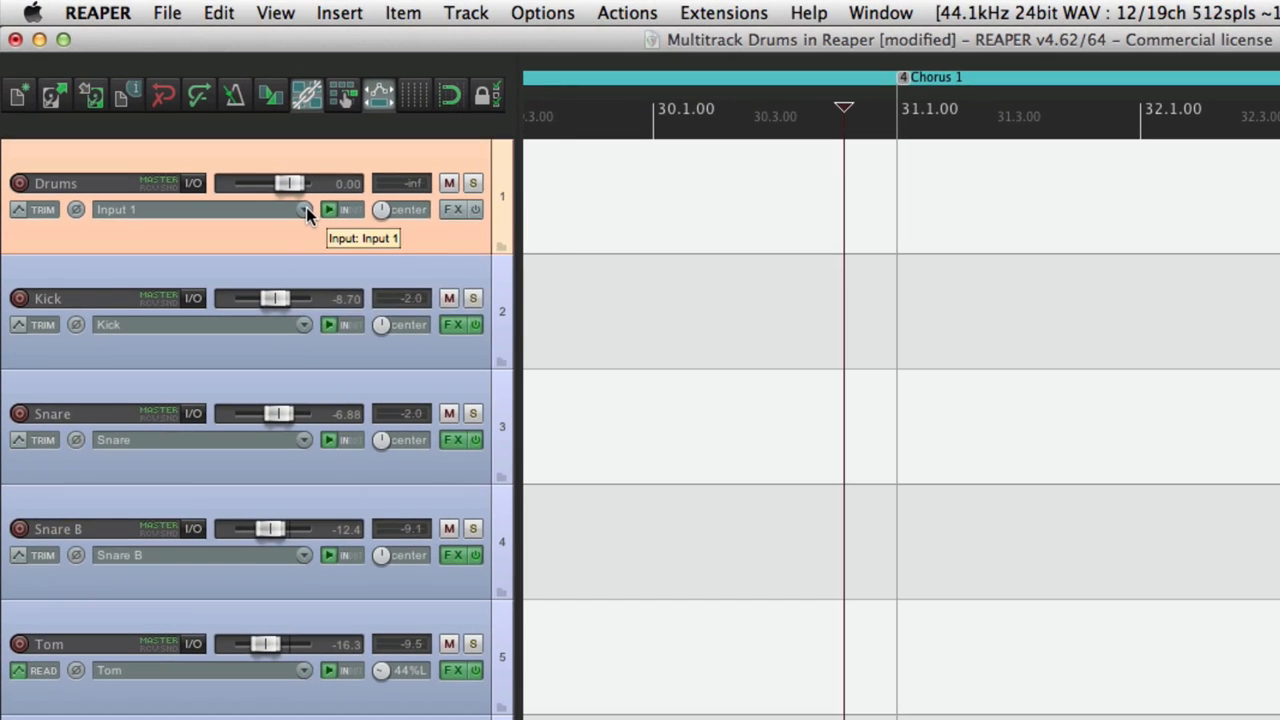
left_click(203, 140)
mouse_move(324, 265)
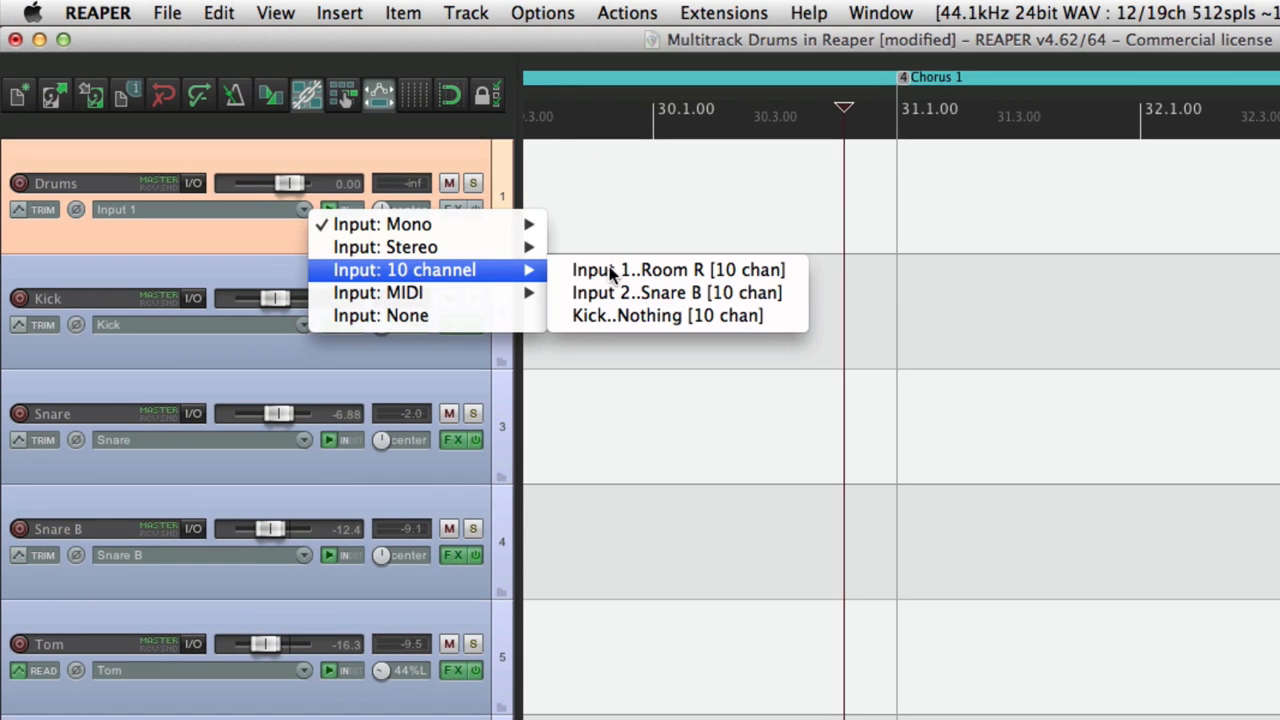
left_click(714, 316)
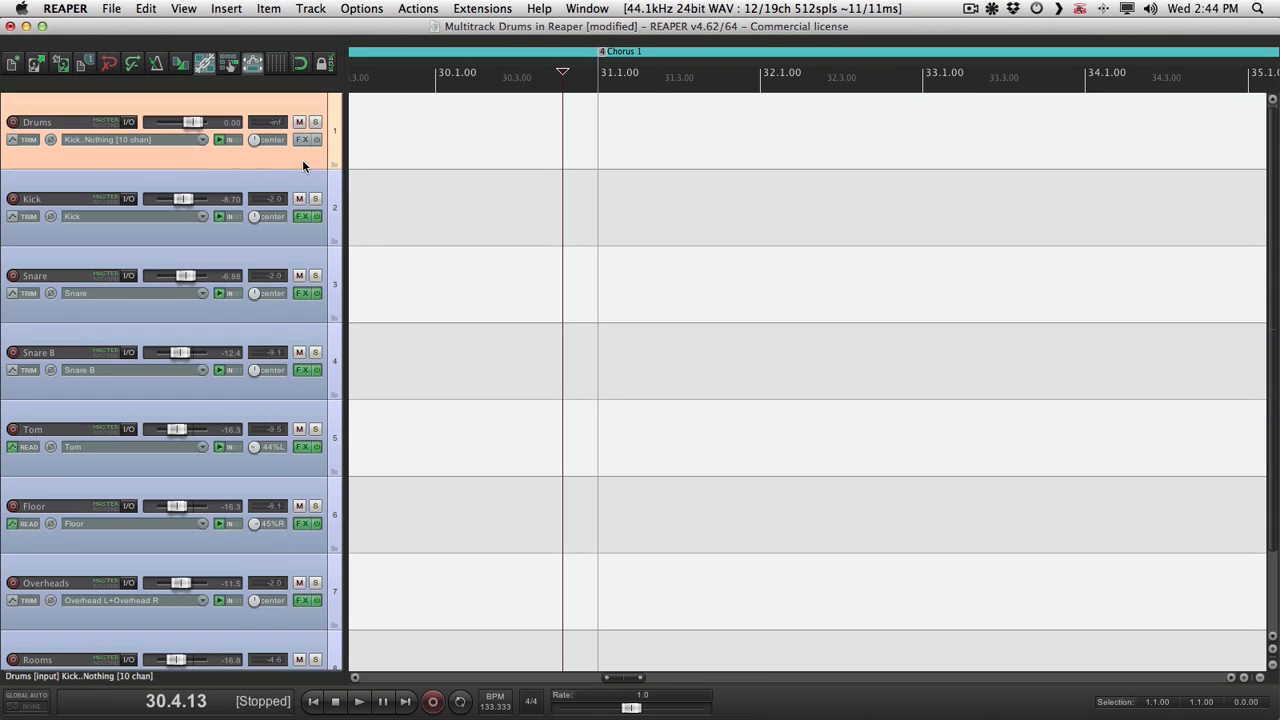
- Make the Drums track roughly twice as tall and shrink the other tracks
left_click_drag(300, 168, 297, 219)
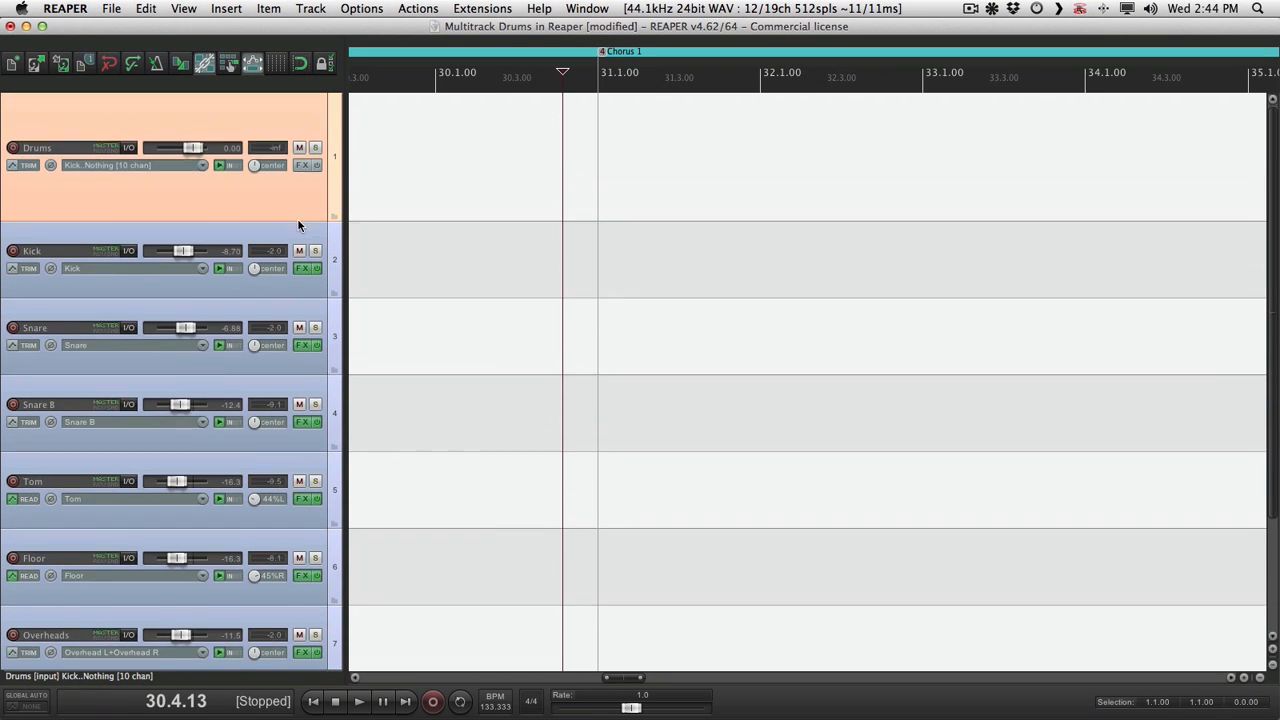
key("super+Down")
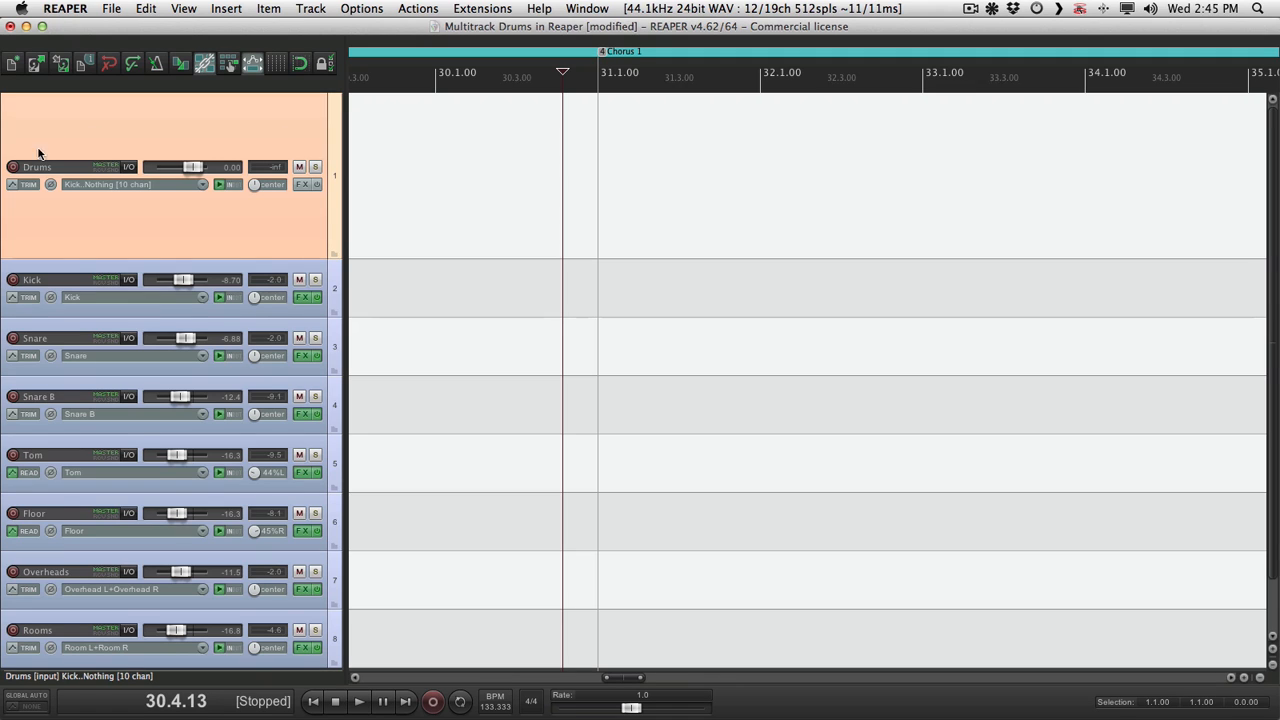
- Arm the Drums track and record a short multichannel test take leading into Chorus 1
left_click(12, 167)
key("super+r")
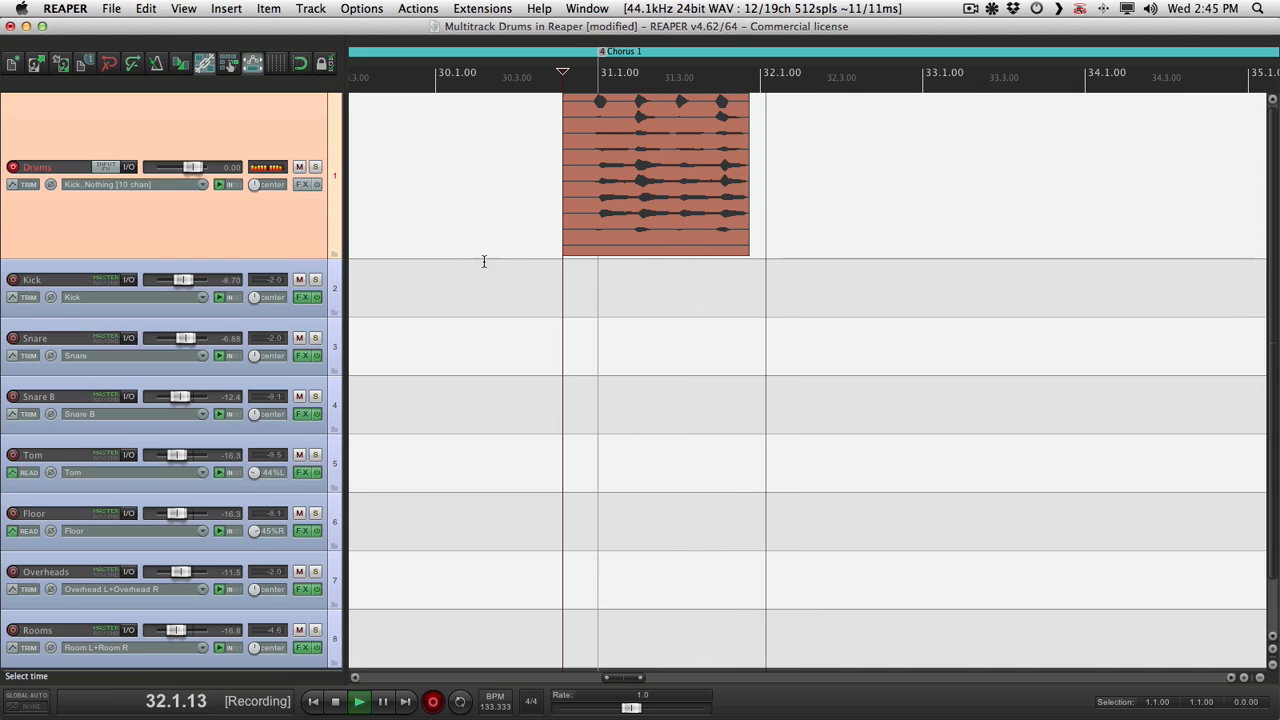
key("space")
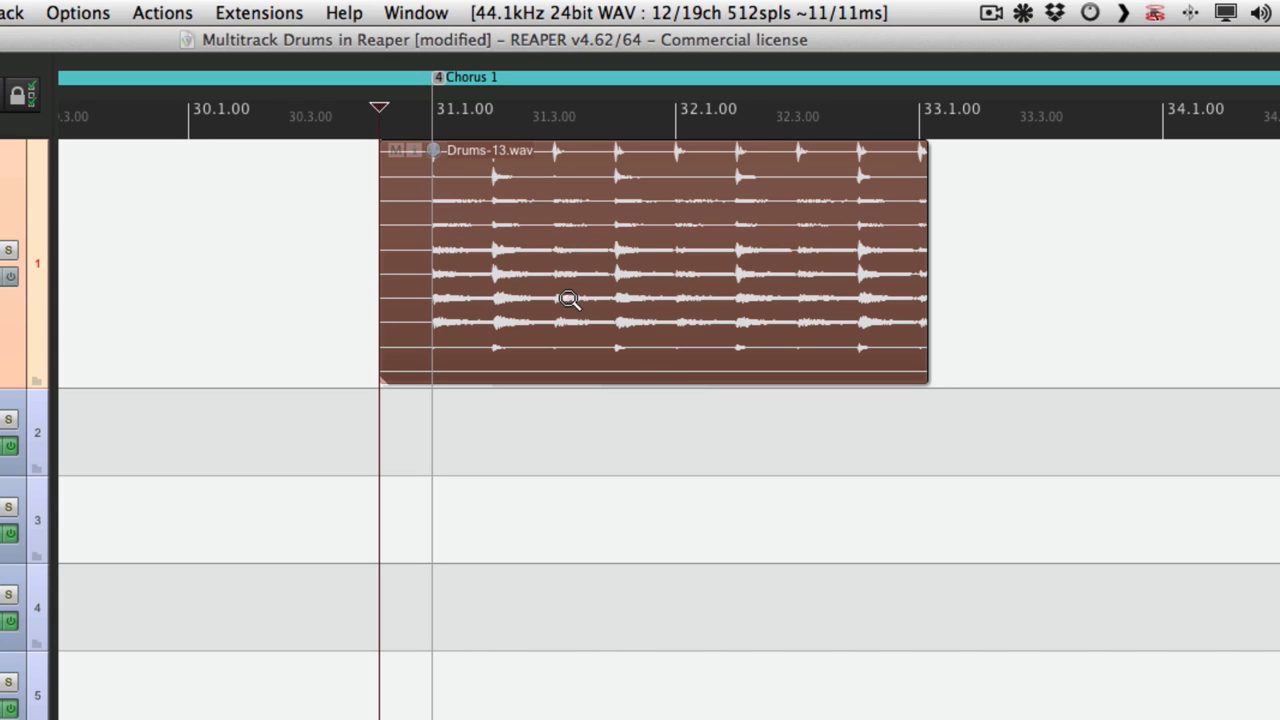
- Play back the test take from just before its start and delete it from the Drums track
left_click(341, 182)
key("space")
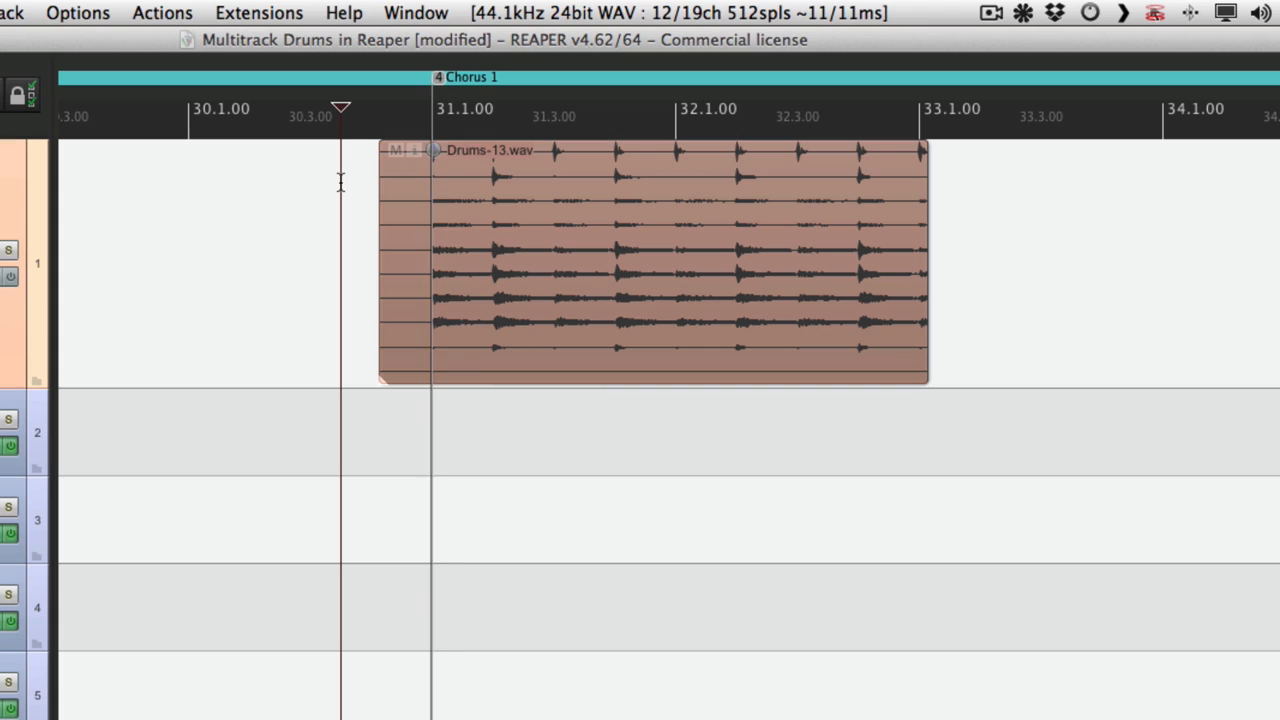
key("space")
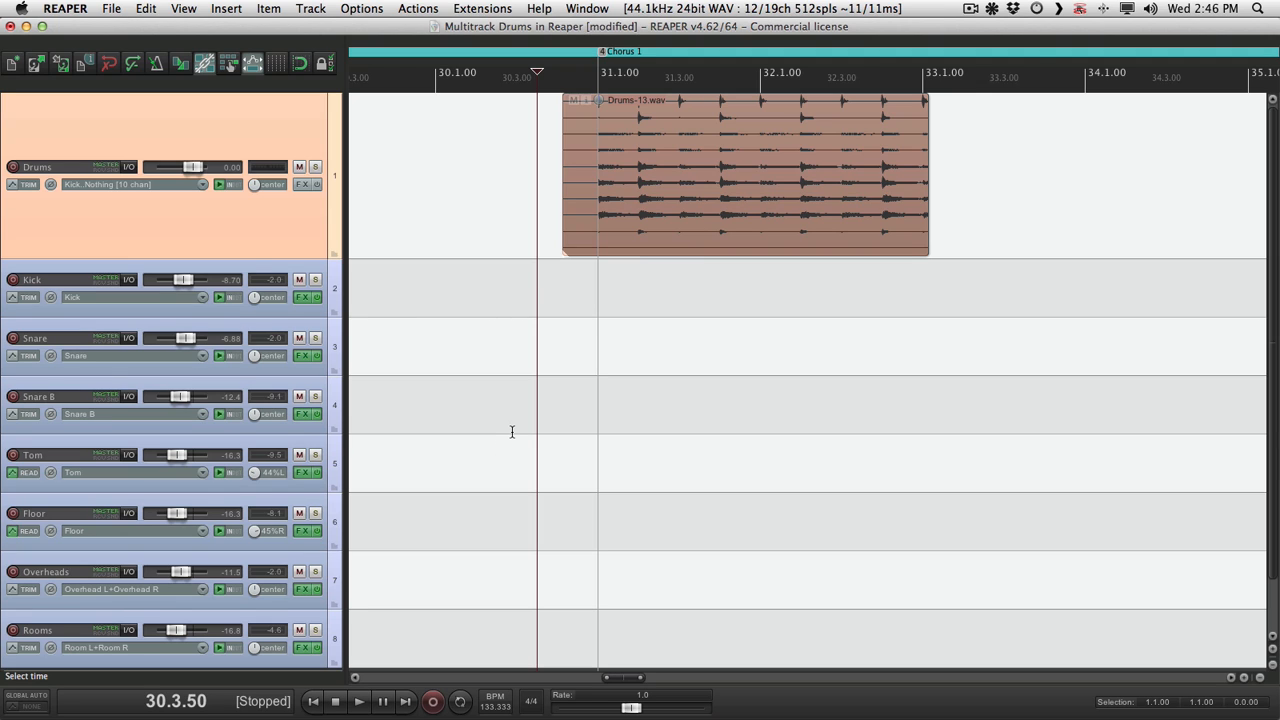
left_click(678, 135)
key("Delete")
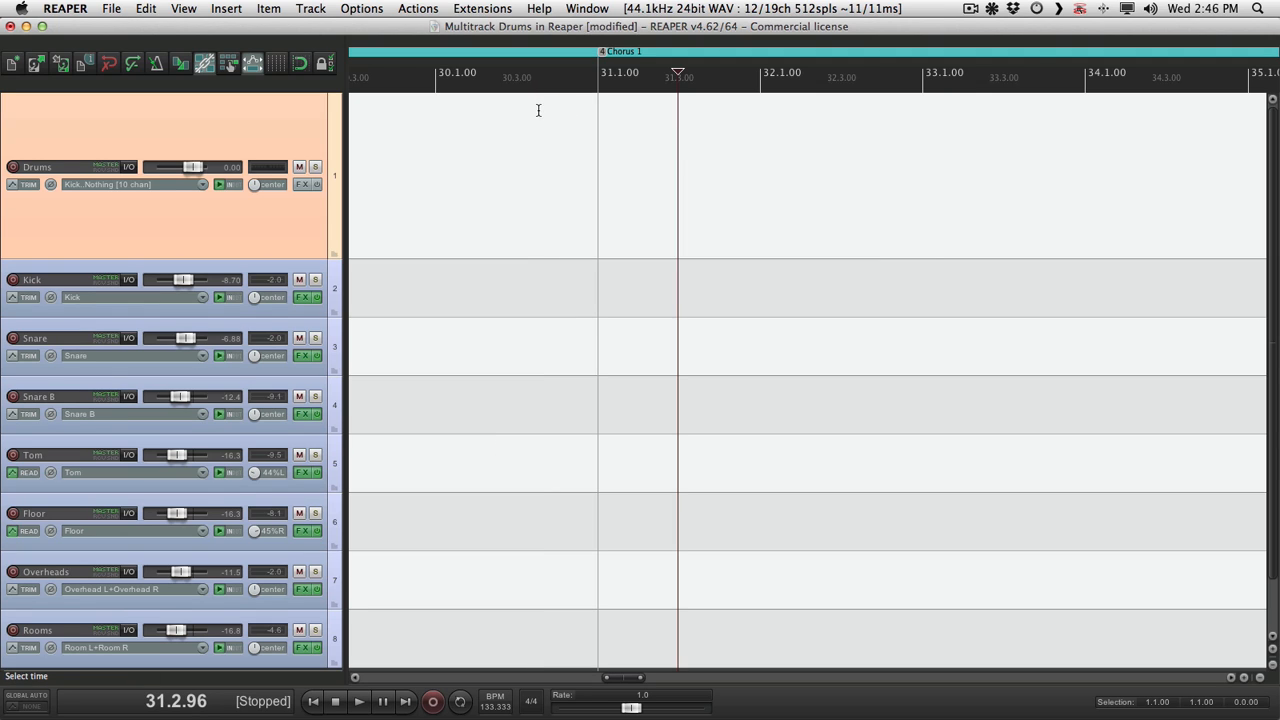
- Turn off the Drums track's master/parent send and place the edit cursor shortly before Chorus 1
left_click(538, 110)
left_click(130, 168)
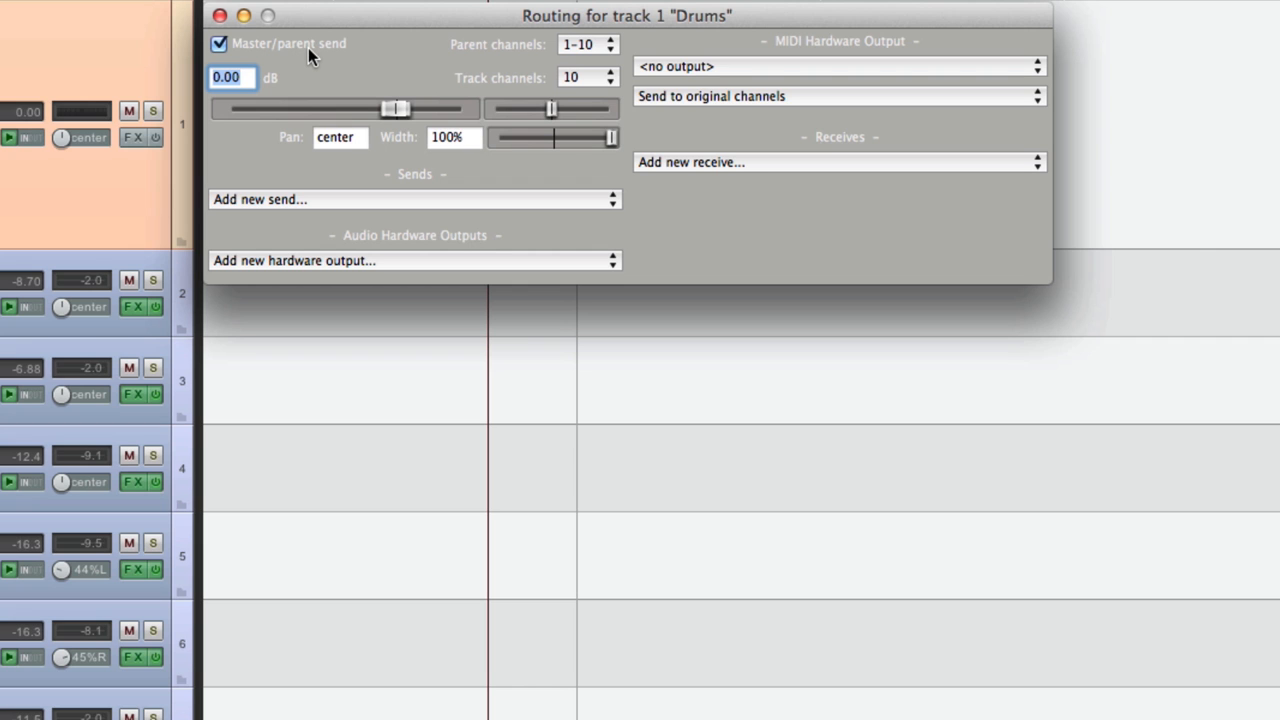
left_click(220, 17)
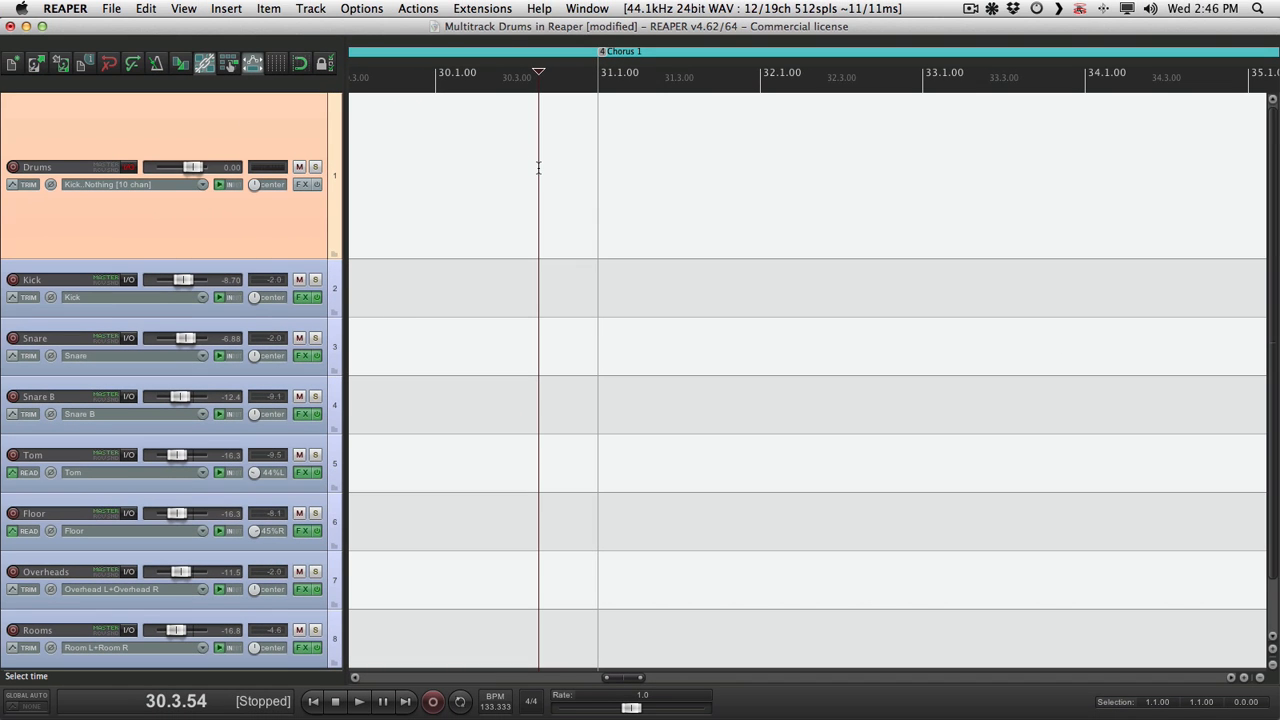
- Arm the Drums track again, record a second test take and undo that take
key("super+r")
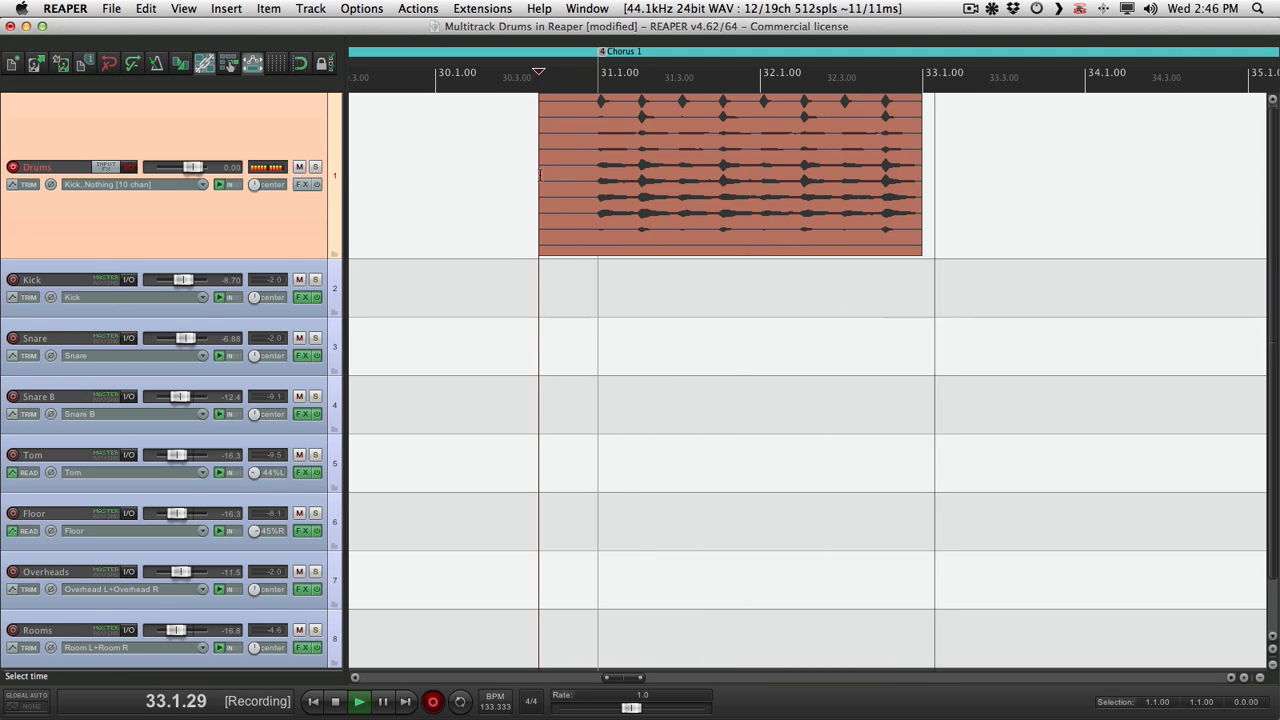
key("space")
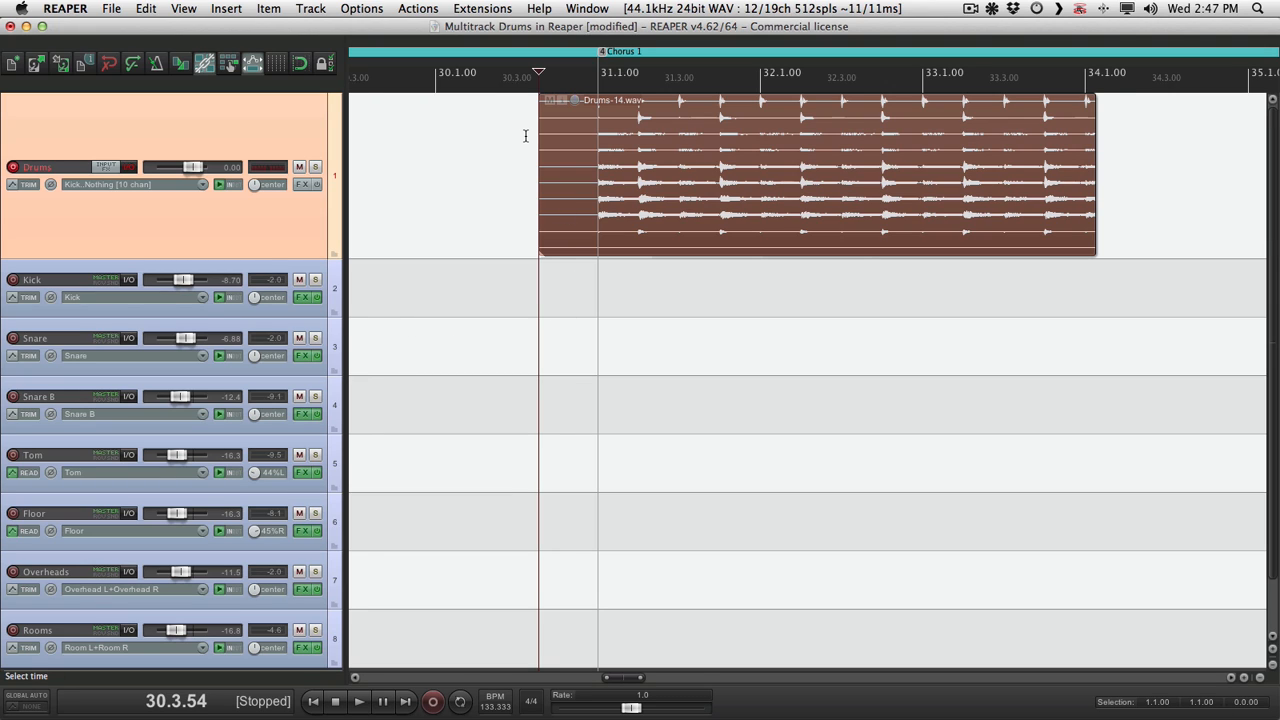
key("super+z")
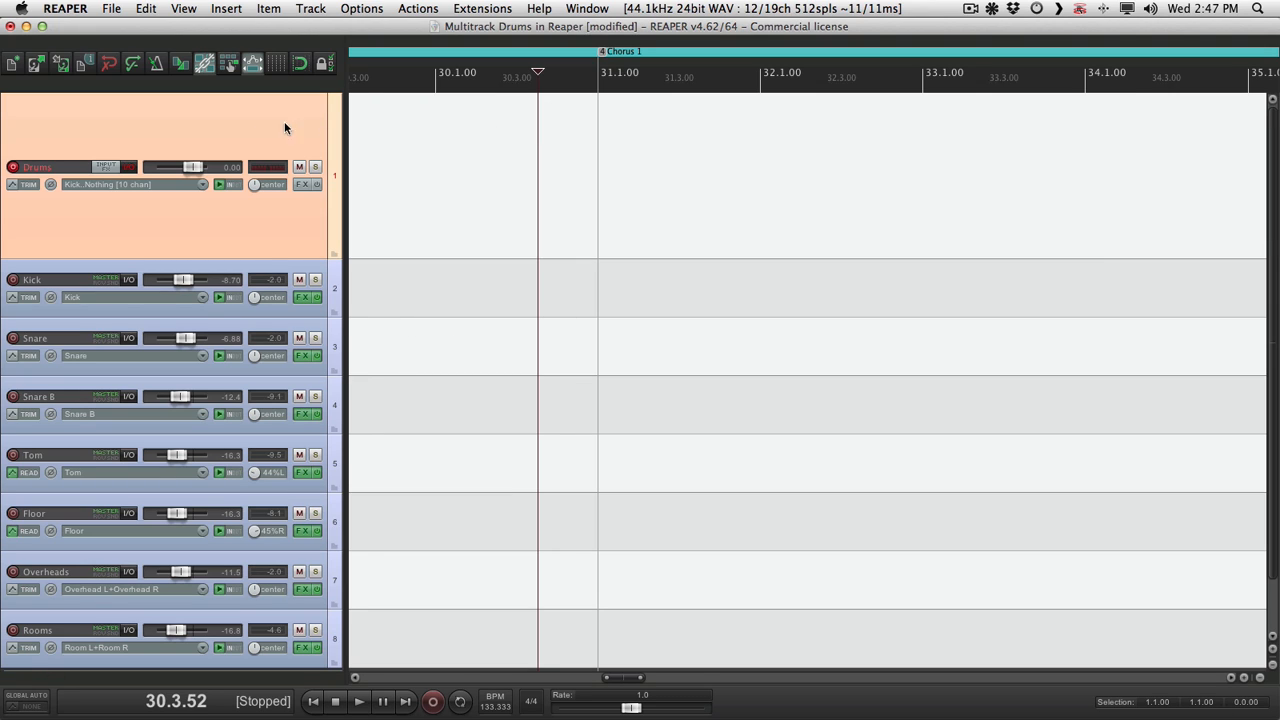
- Add a send from the Drums track to the Kick track with mono source channel 1
left_click(128, 168)
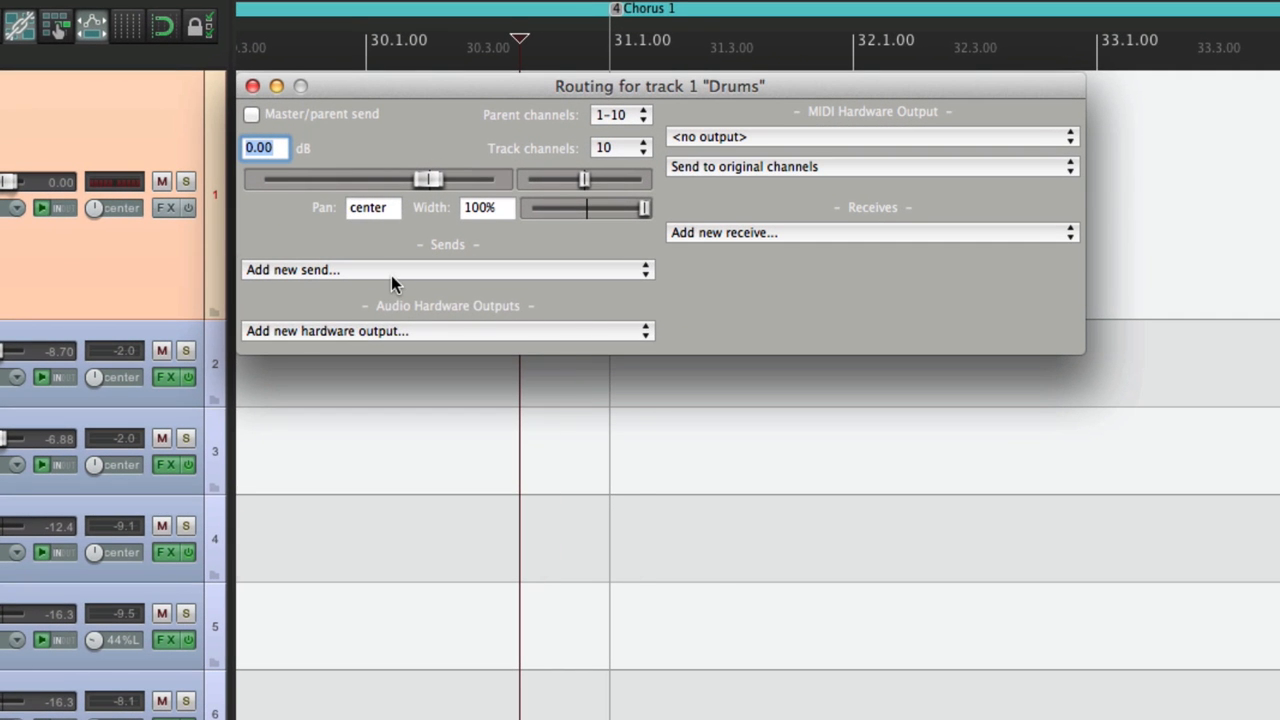
left_click(391, 272)
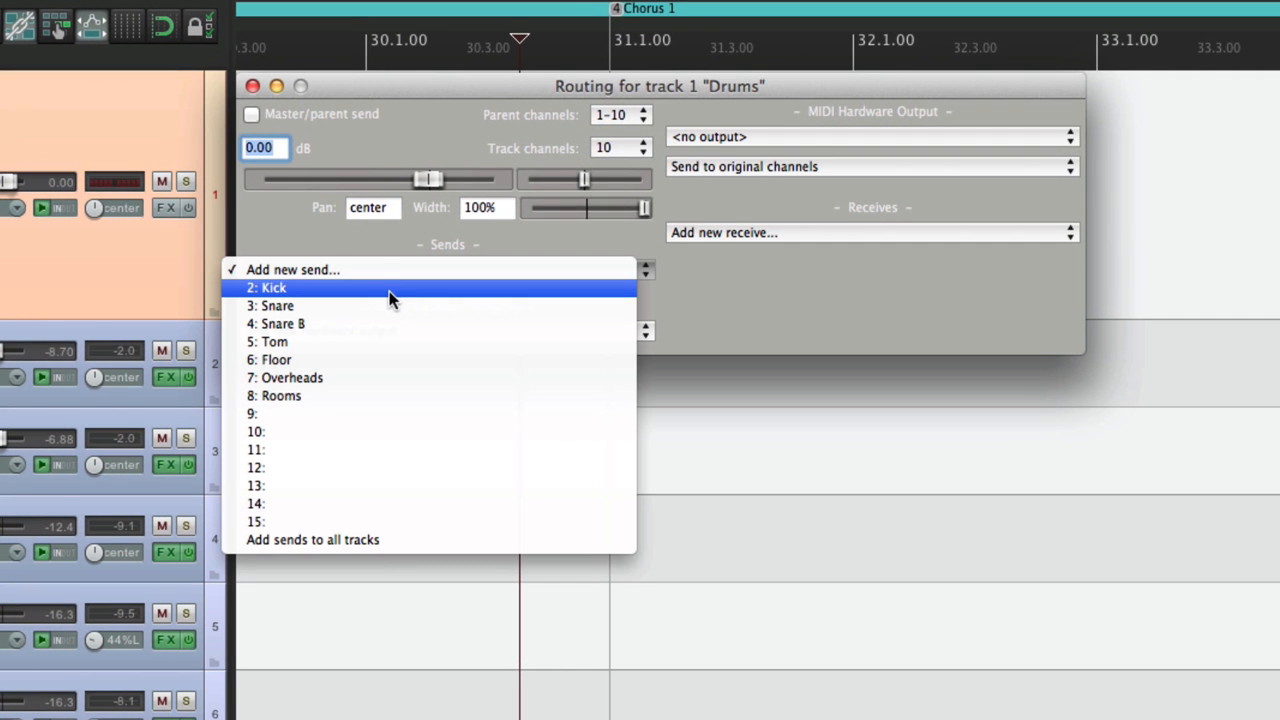
left_click(389, 289)
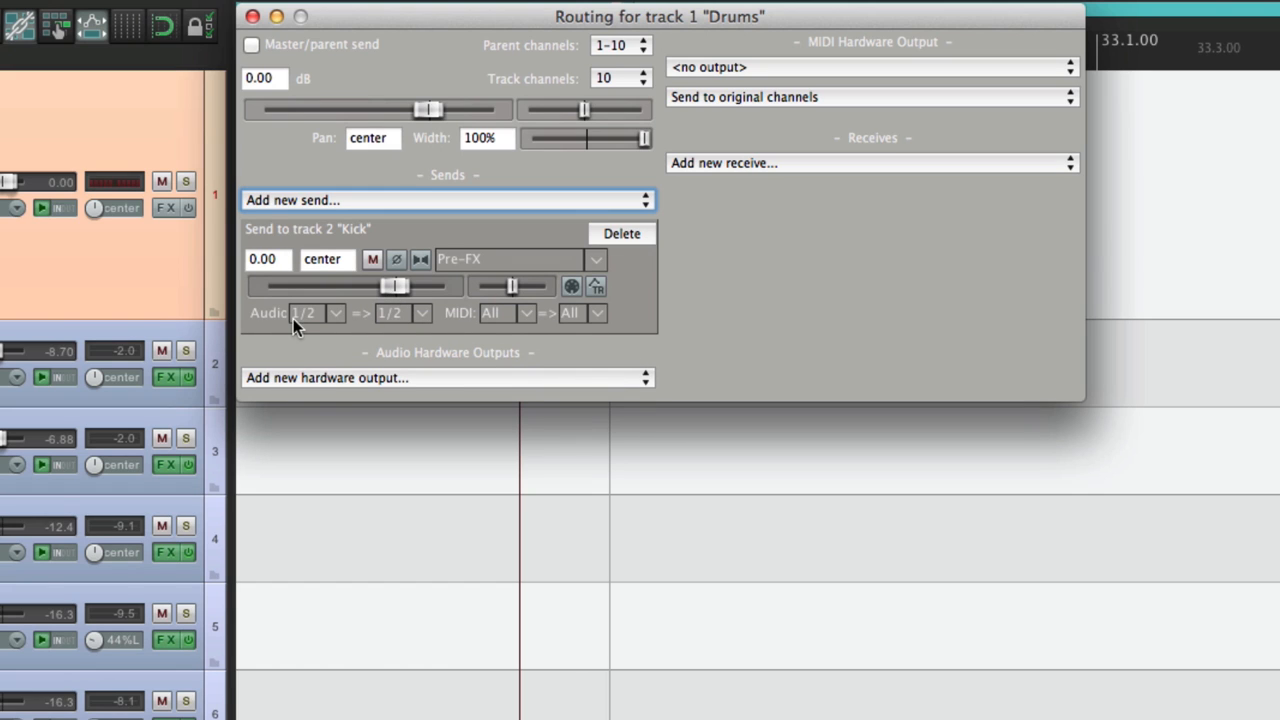
left_click(336, 314)
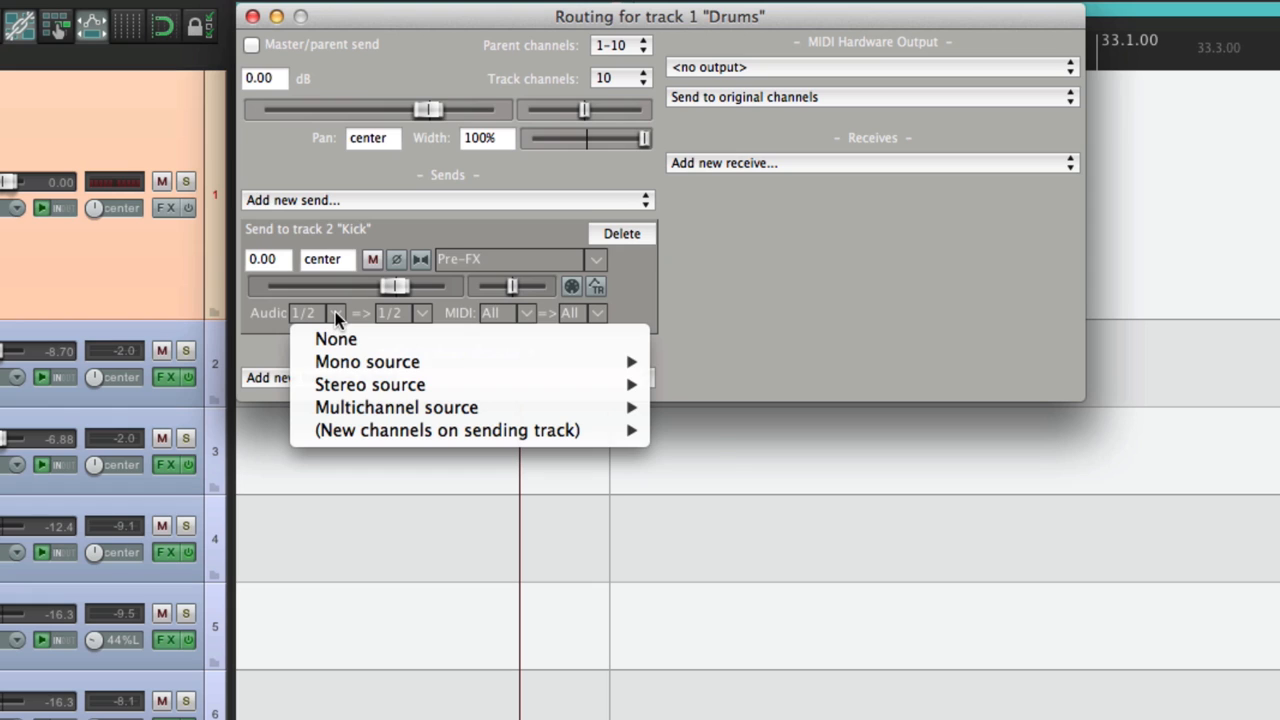
mouse_move(327, 356)
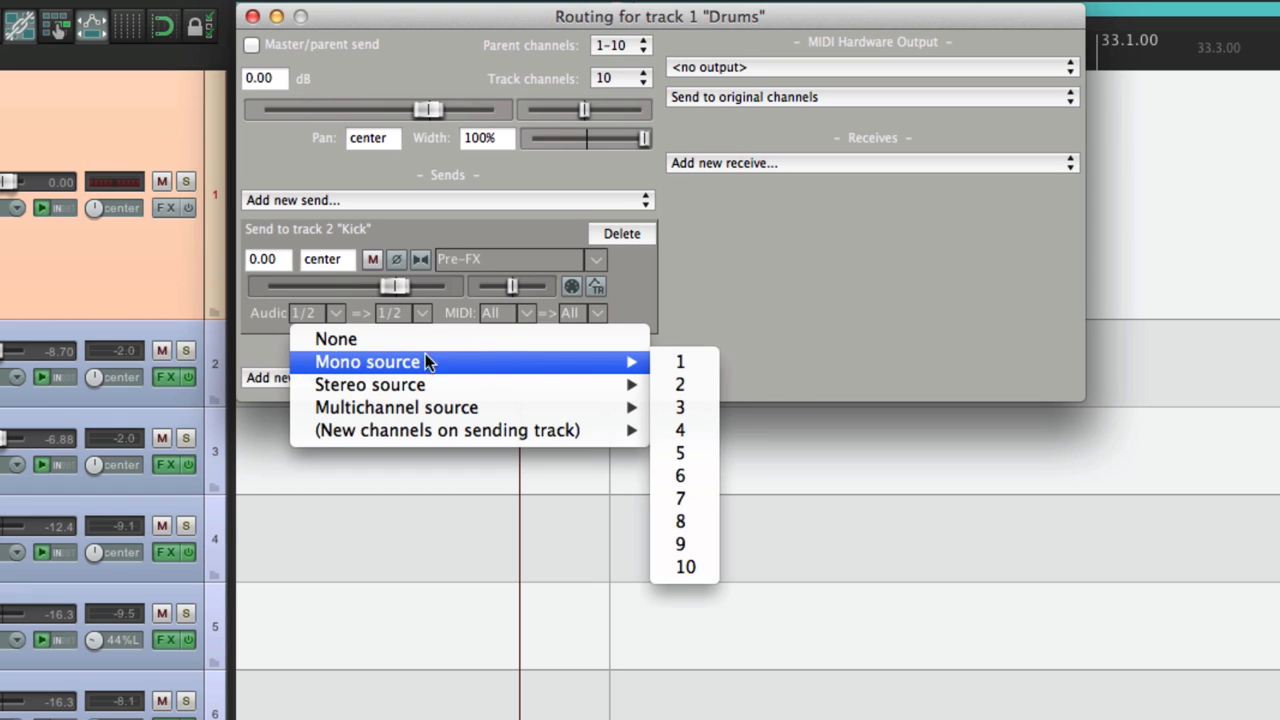
left_click(687, 355)
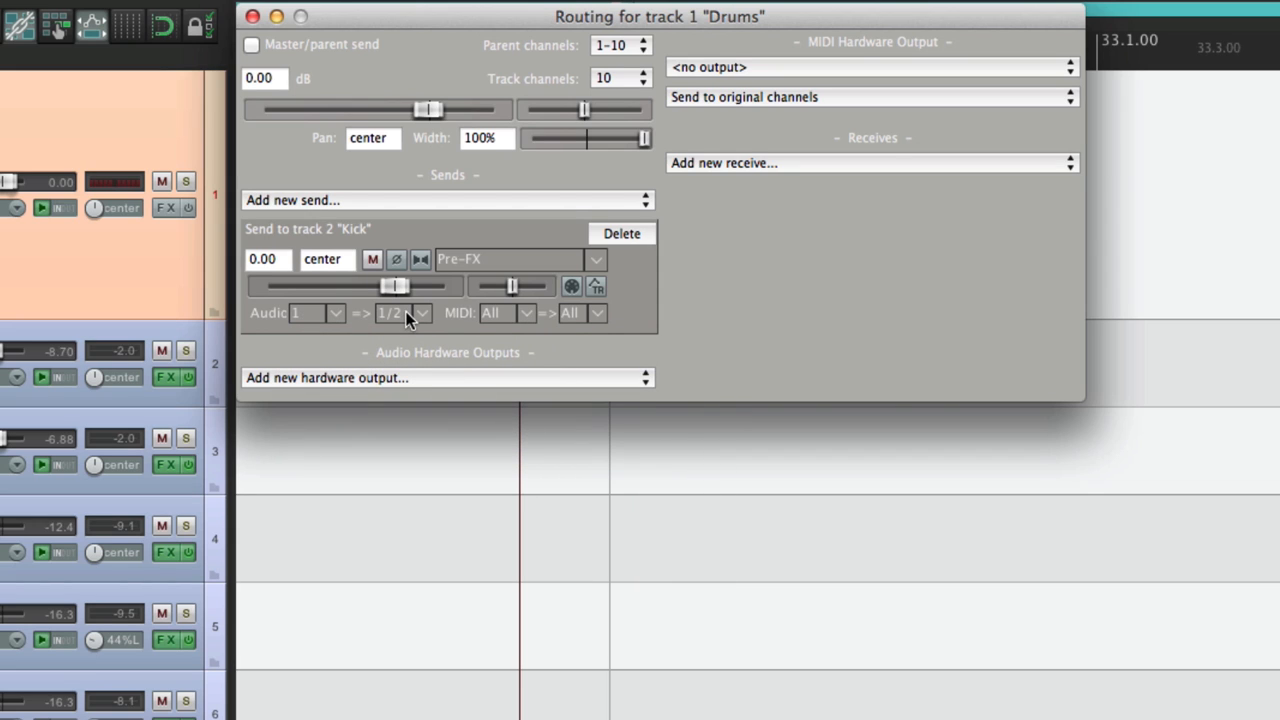
- Try the Kick send's mute, mode and volume controls, keeping the Pre-FX mode and resetting the level to 0.00 dB
left_click(374, 259)
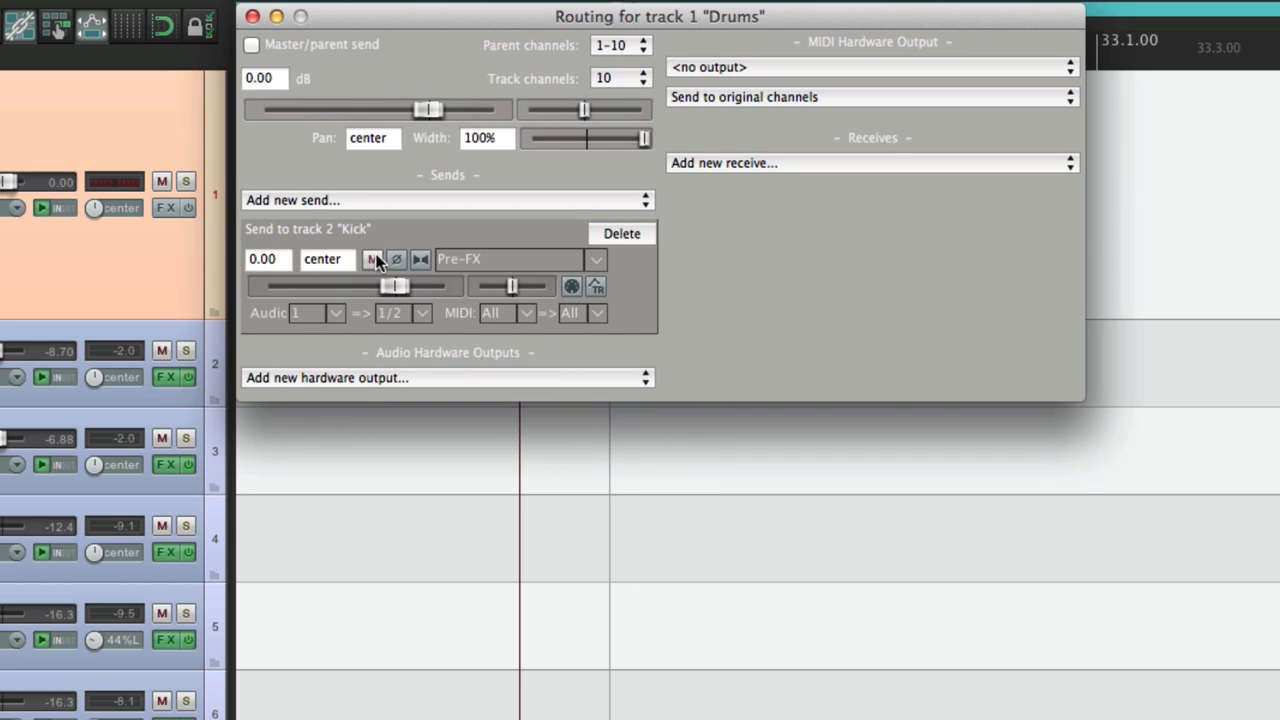
left_click(469, 266)
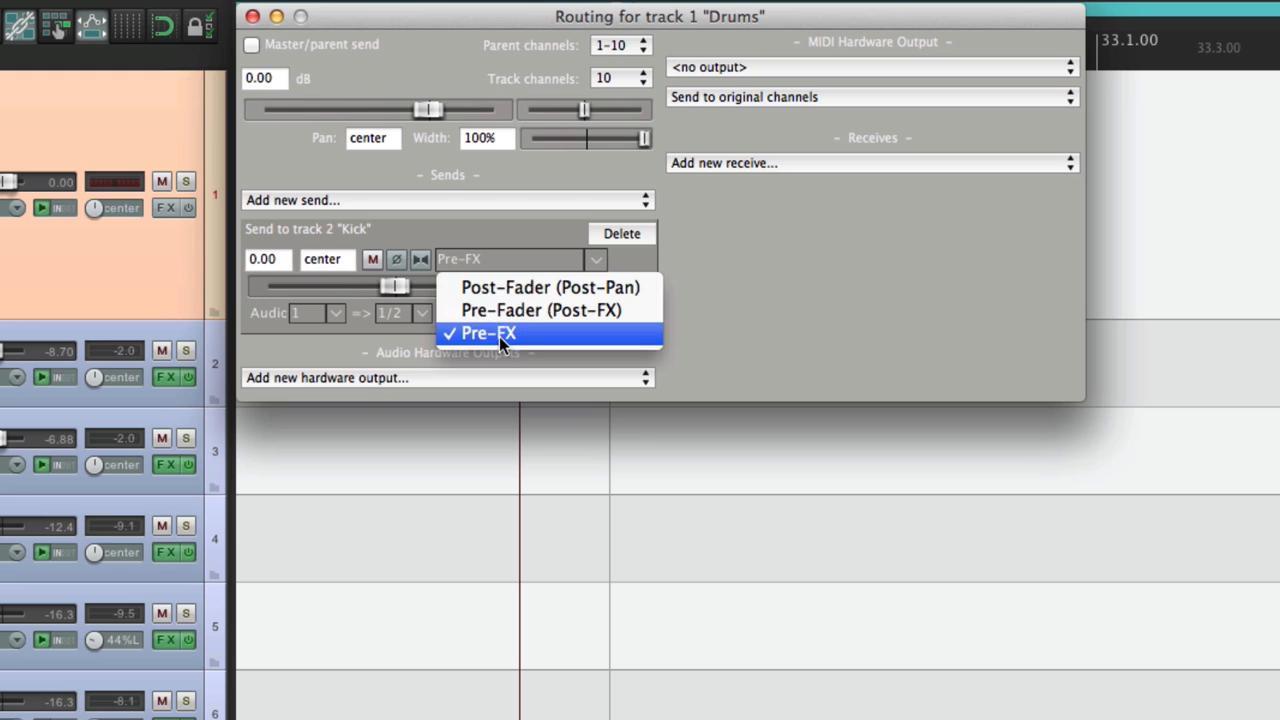
left_click(842, 338)
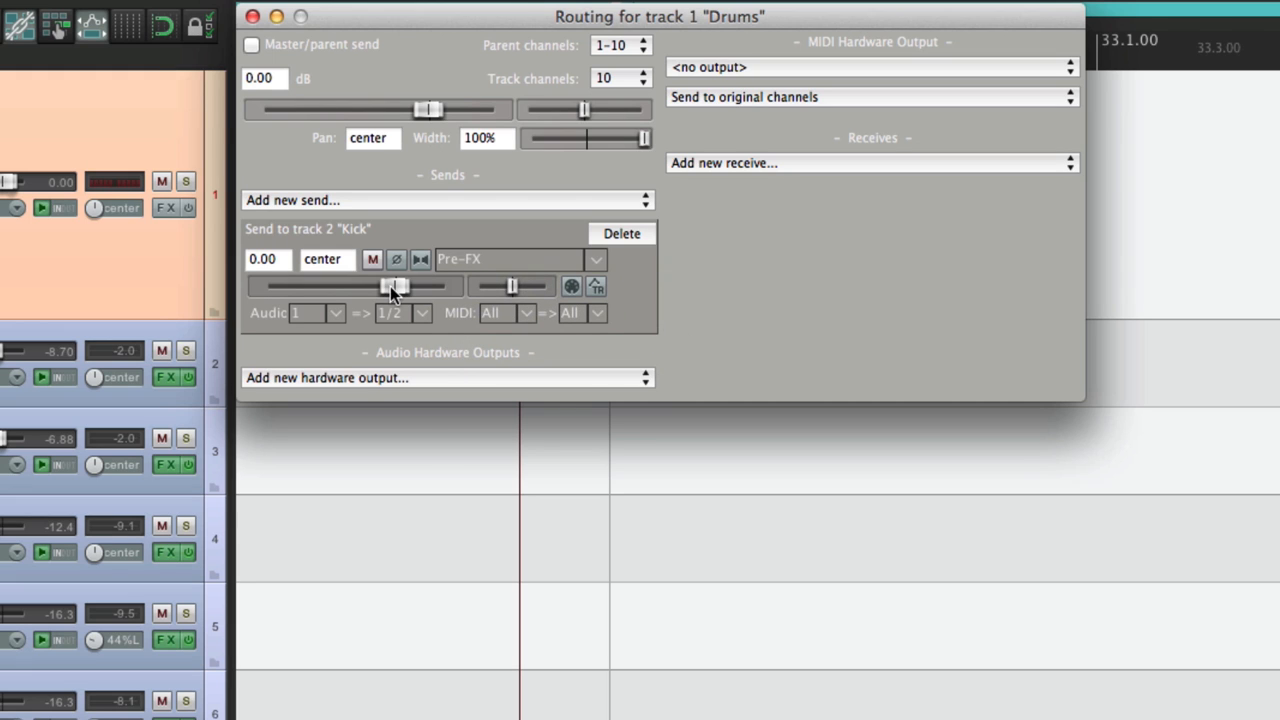
left_click_drag(390, 286, 350, 288)
double_click(350, 288)
- Set the default send/hardware output mode to Pre-FX in the track and send default preferences
key("super+comma")
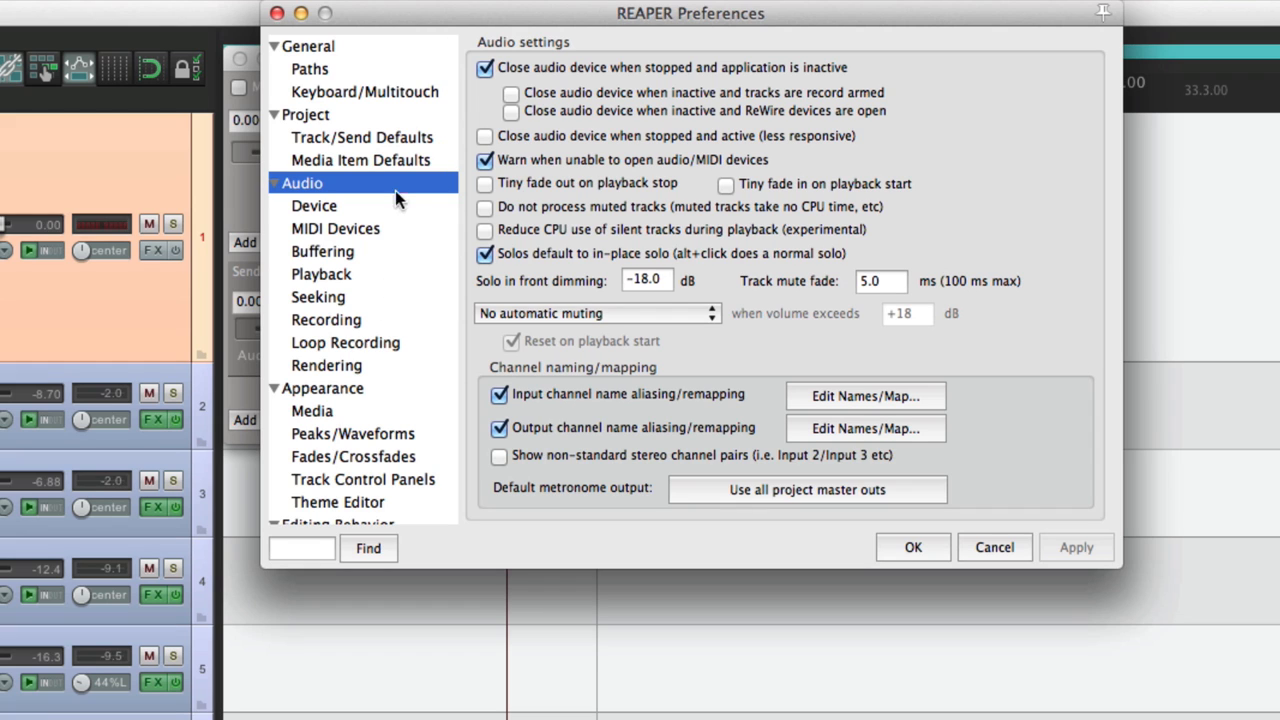
left_click(355, 139)
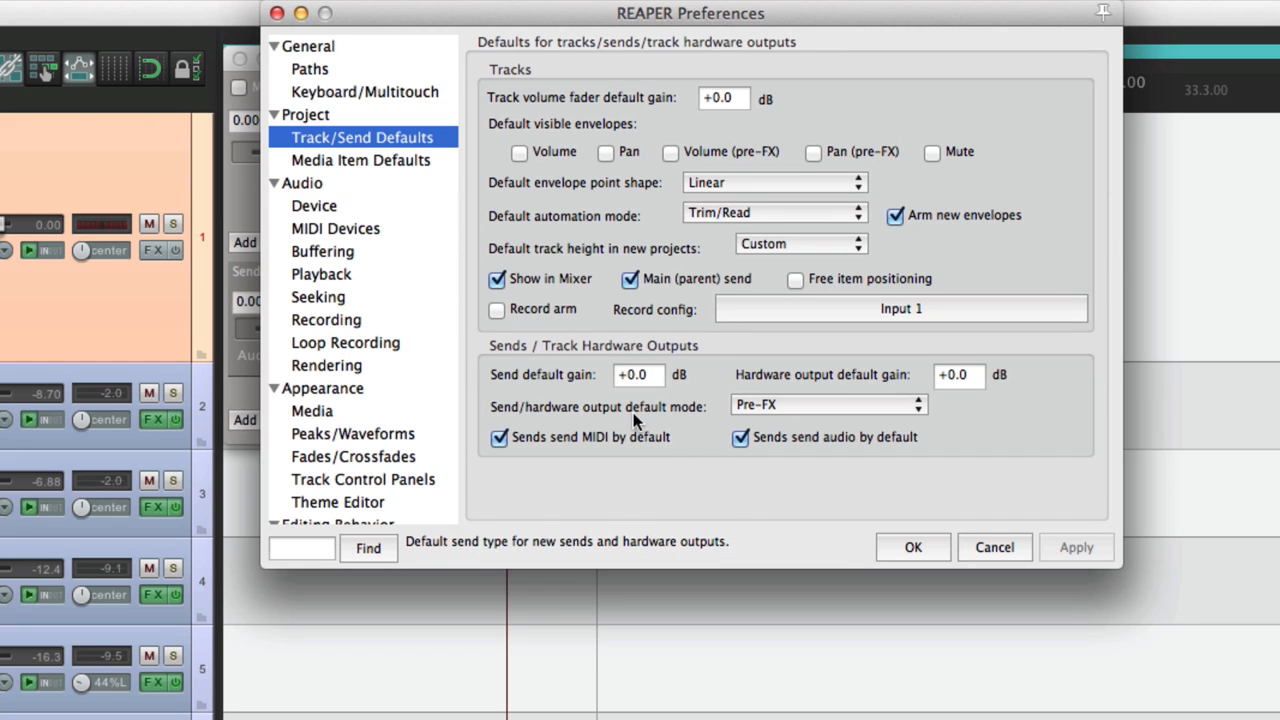
left_click(795, 404)
left_click(796, 404)
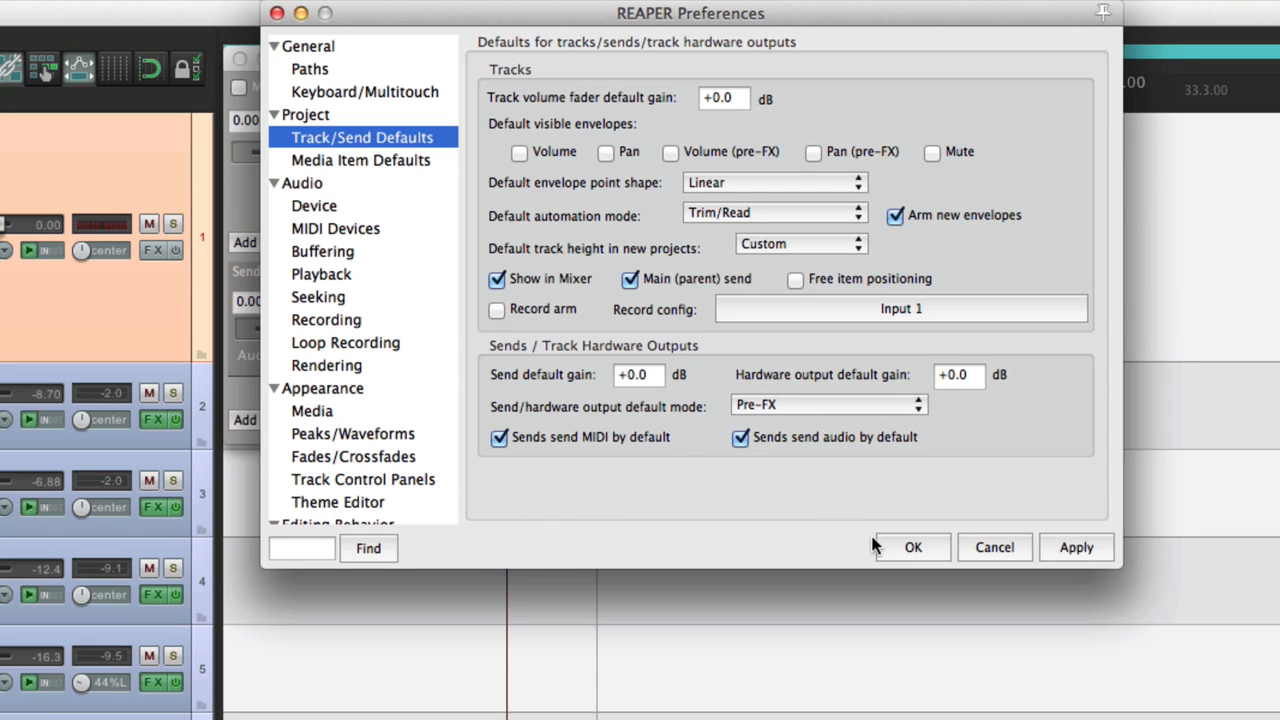
left_click(908, 547)
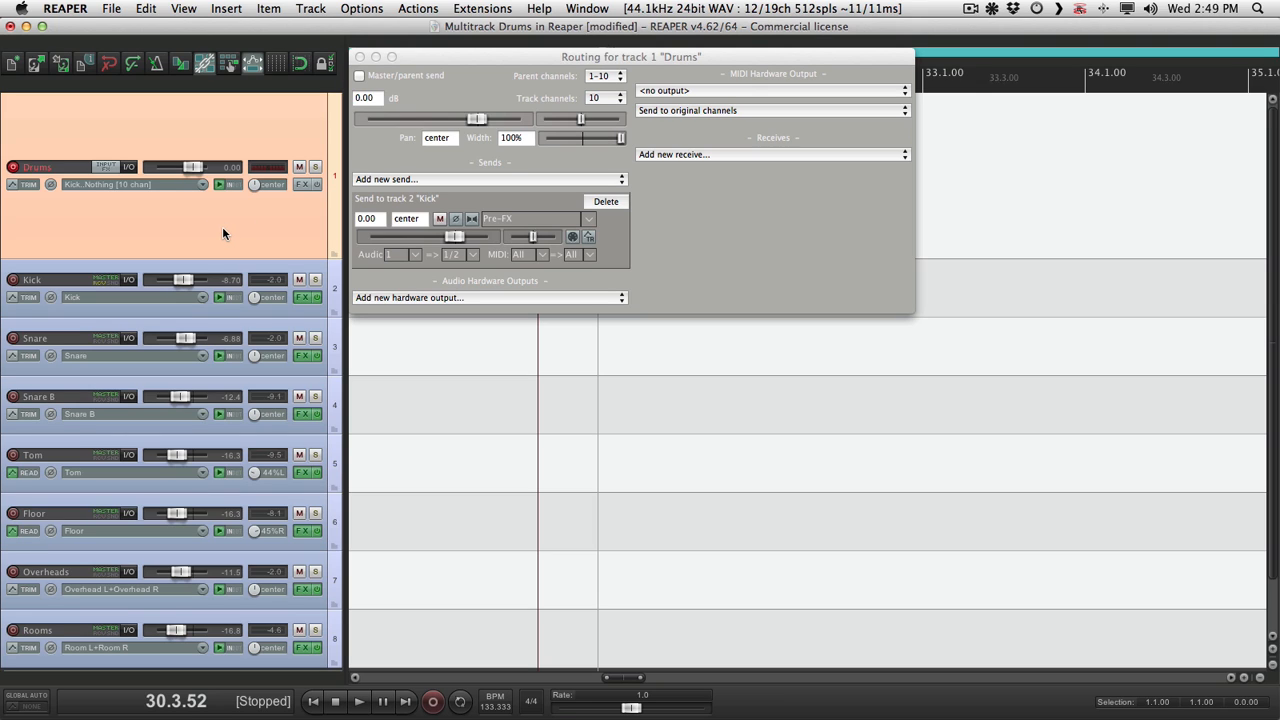
- Close the Drums routing settings and play from just before Chorus 1, muting and unmuting Kick to check its signal
left_click(361, 57)
left_click(556, 158)
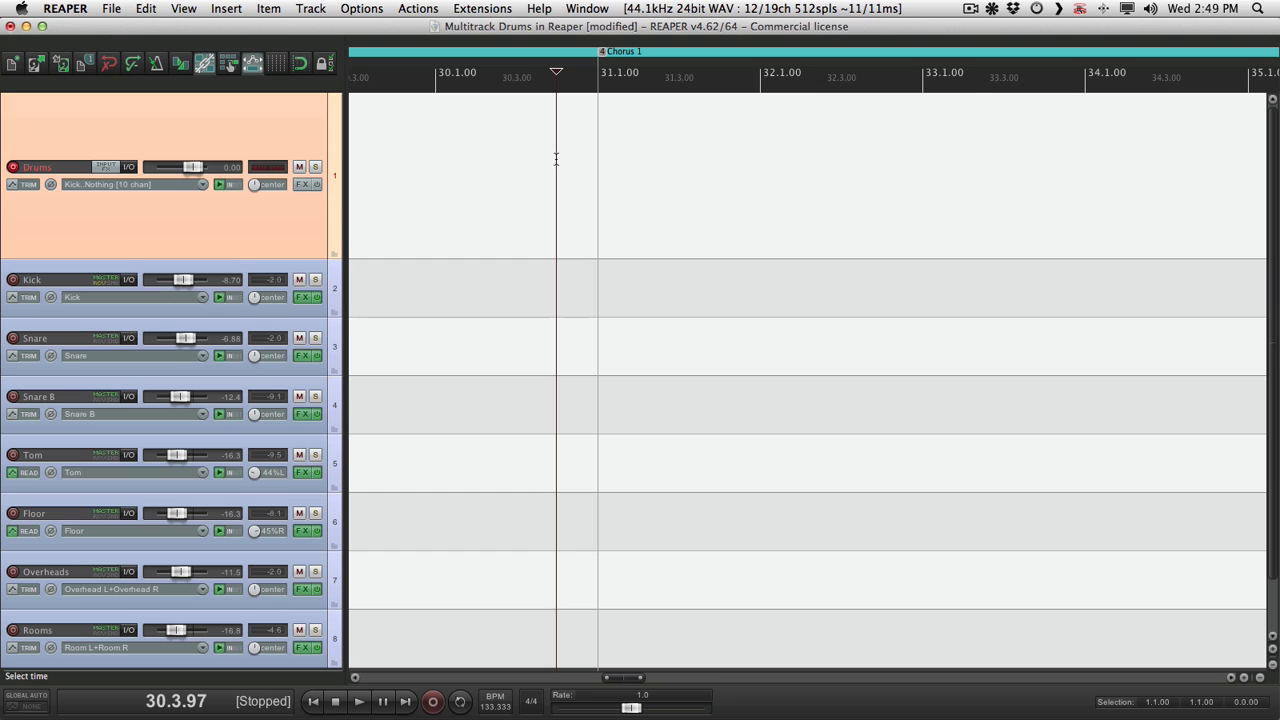
key("space")
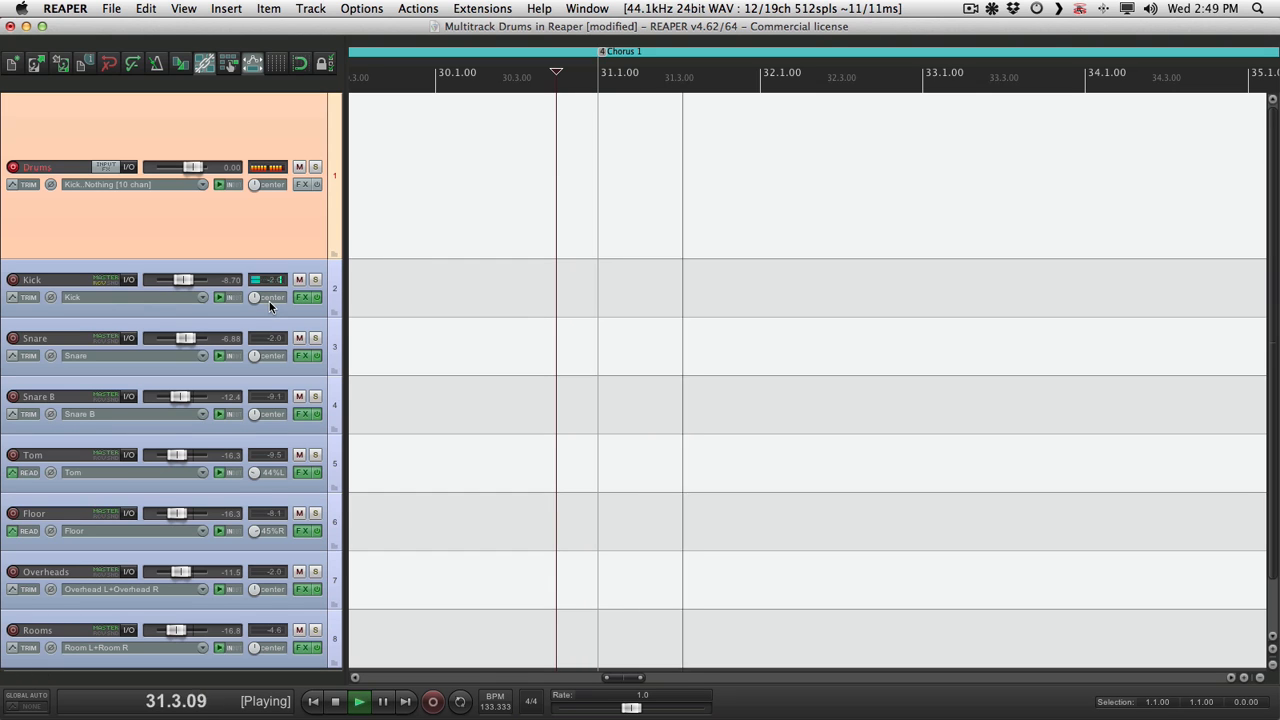
left_click(297, 282)
left_click(297, 282)
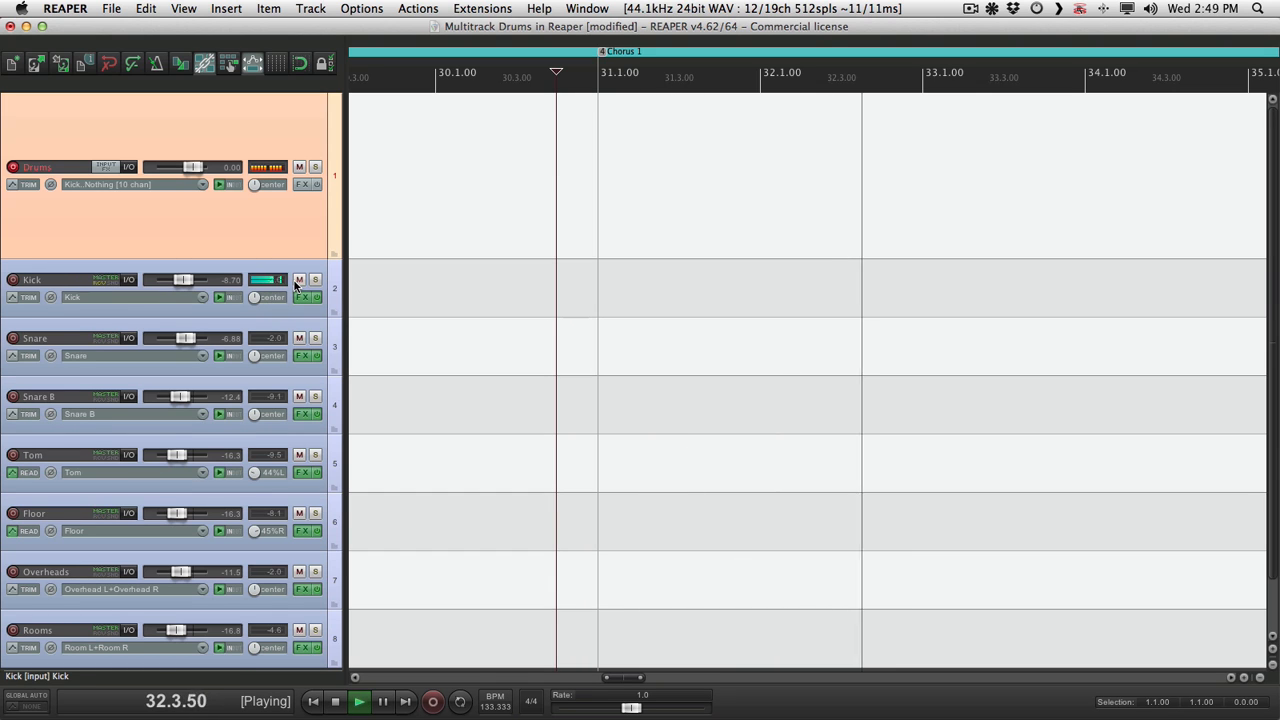
key("space")
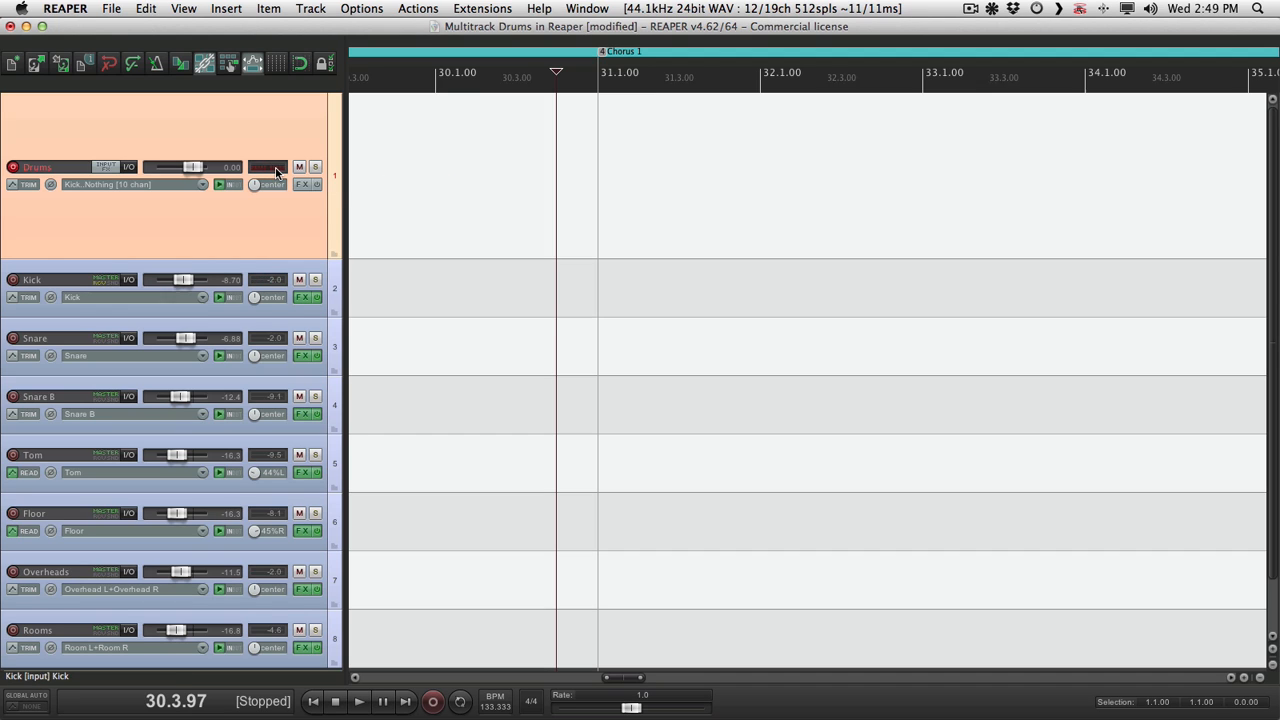
key("space")
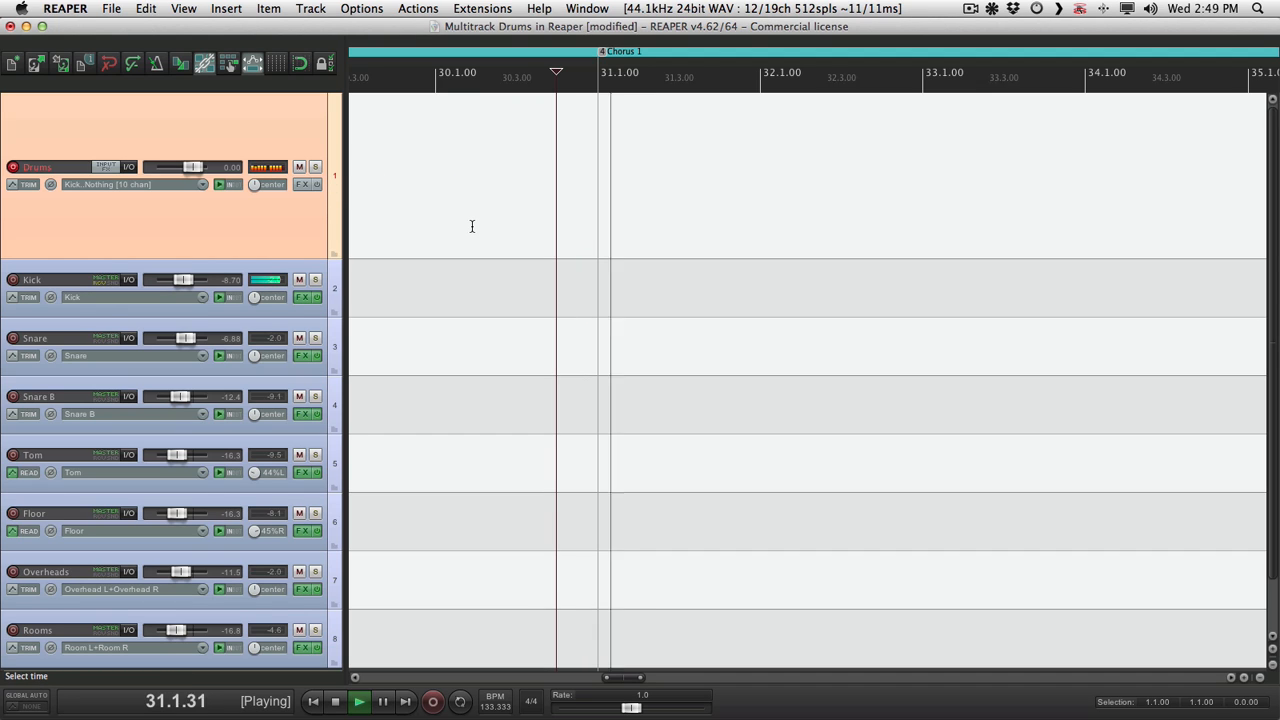
- Stop playback and add a send from the Drums track to the Snare track with mono source channel 2
key("space")
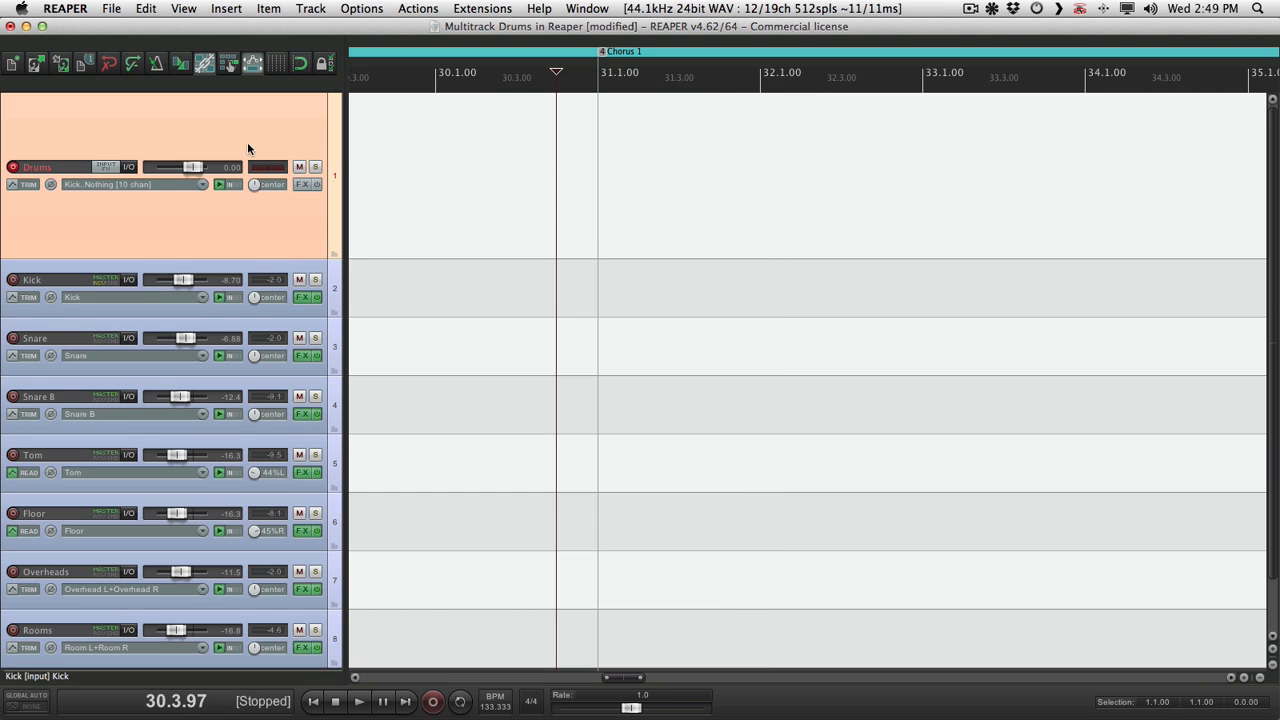
left_click(129, 166)
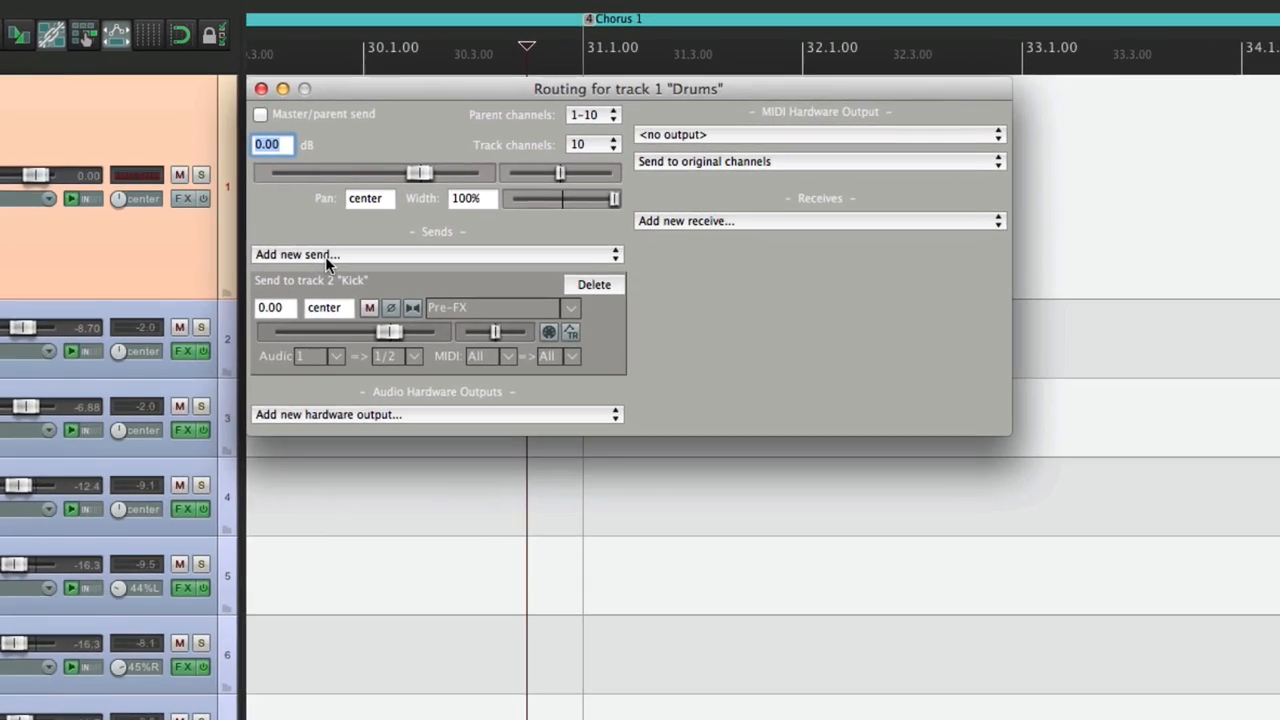
left_click(407, 226)
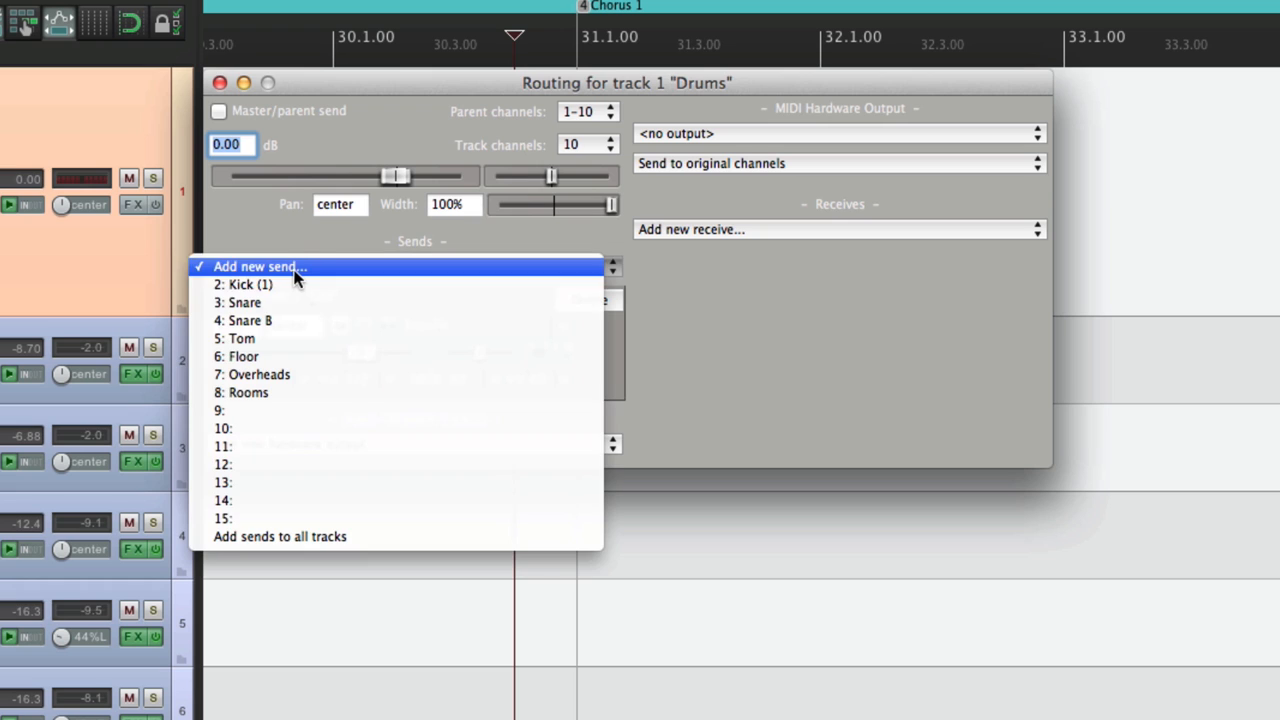
left_click(311, 304)
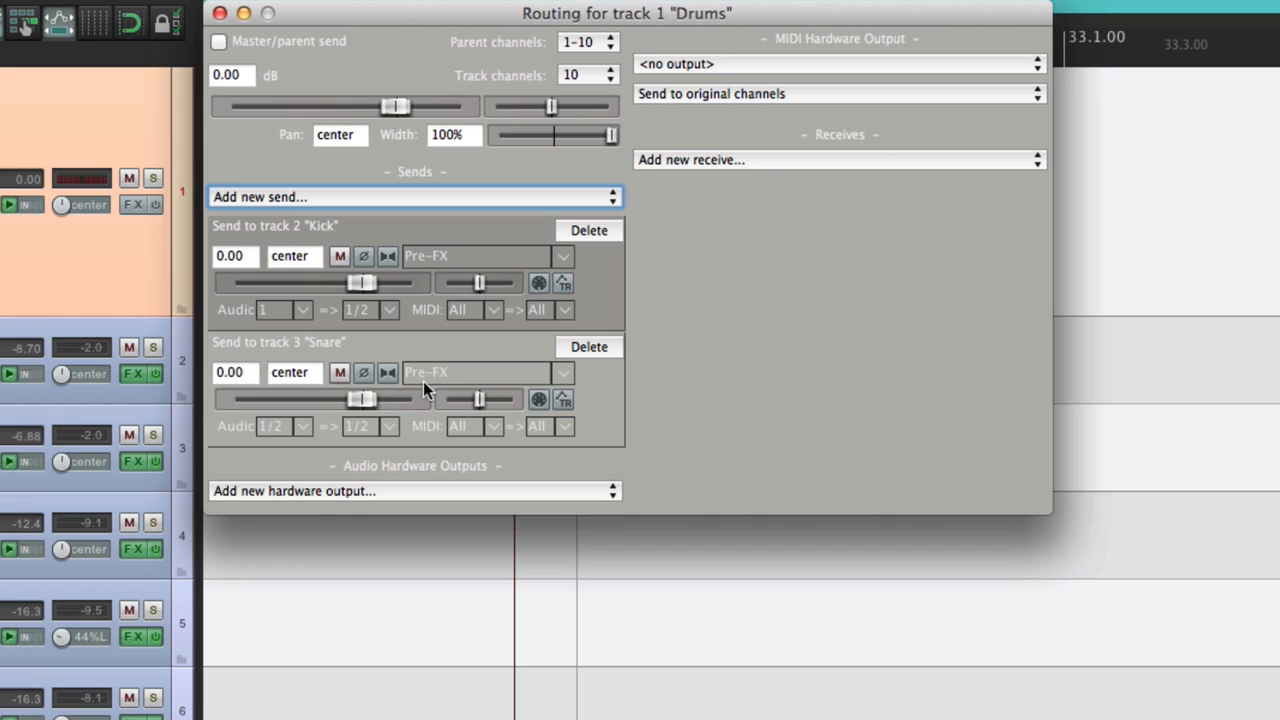
left_click(302, 430)
mouse_move(303, 468)
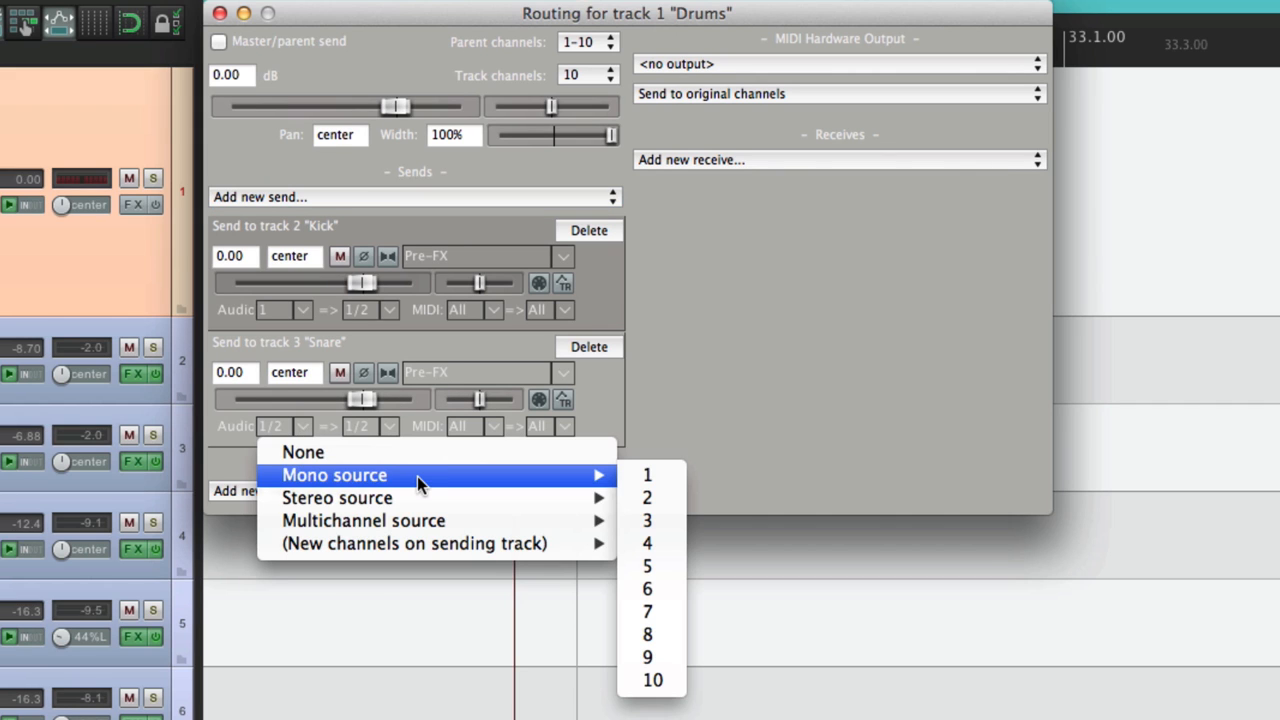
left_click(664, 496)
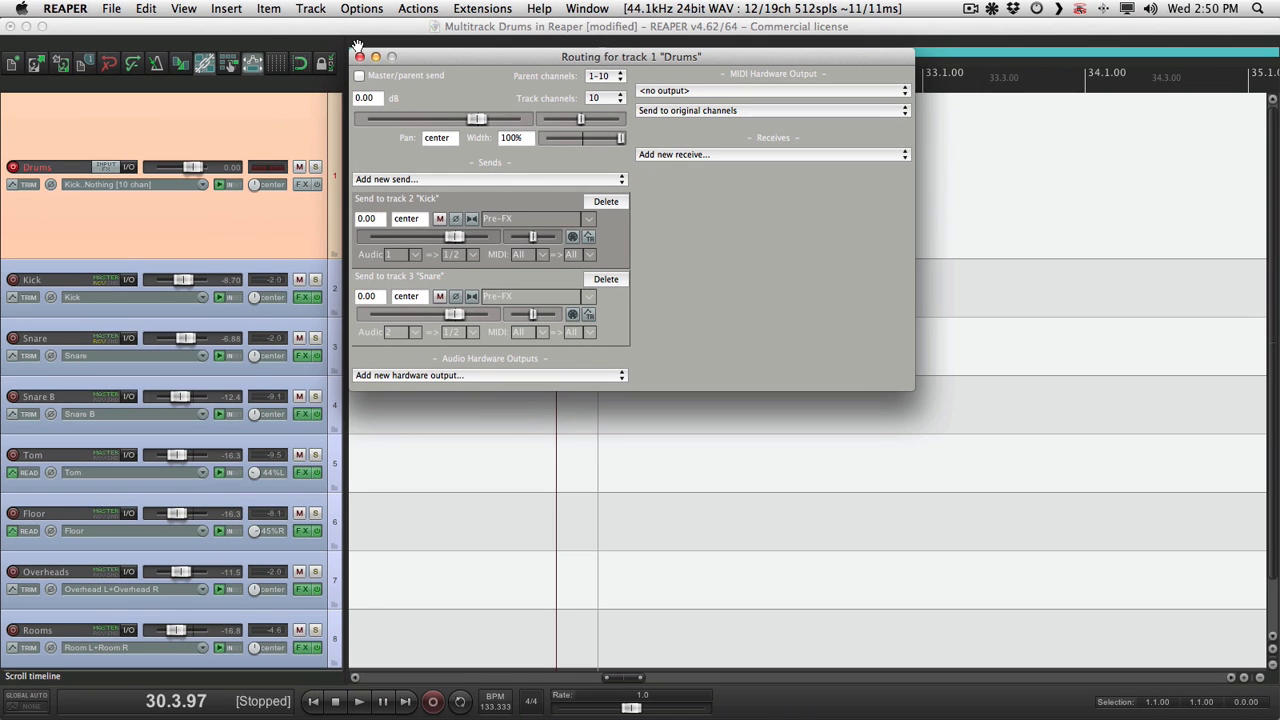
- Close the Drums routing settings and play the section, muting and unmuting Kick to check the Snare signal
left_click(359, 56)
key("space")
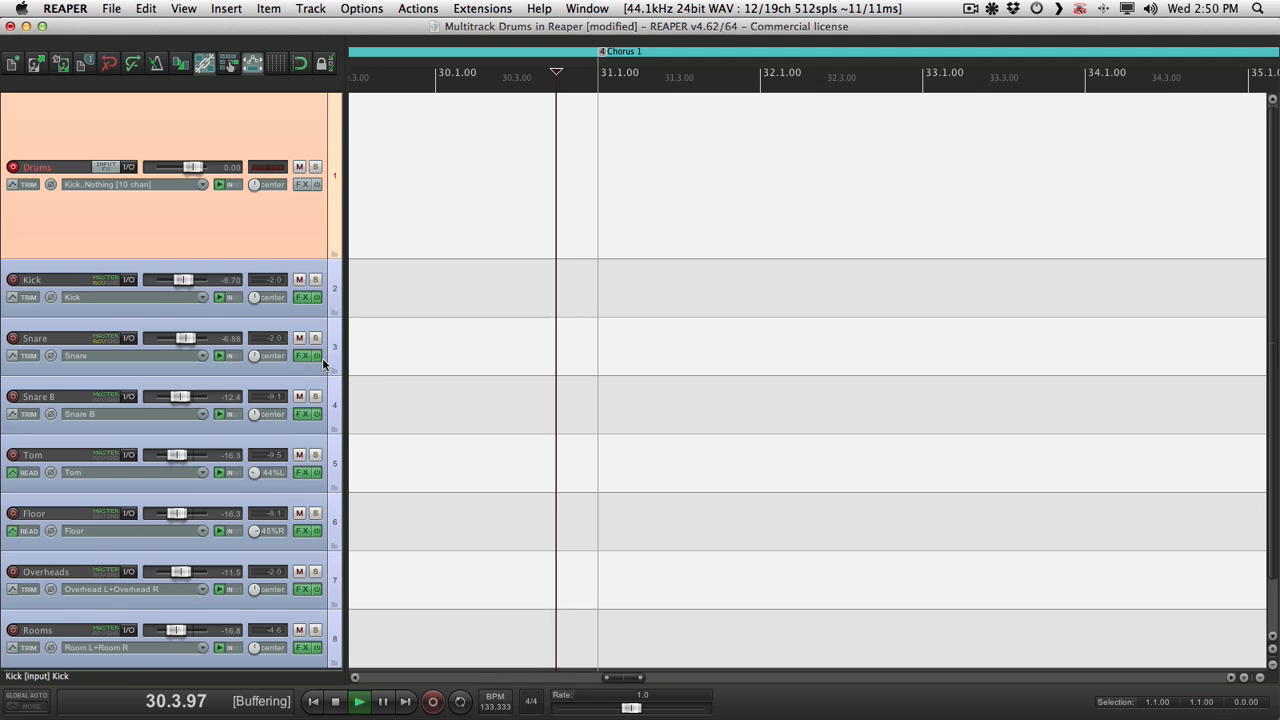
left_click(299, 280)
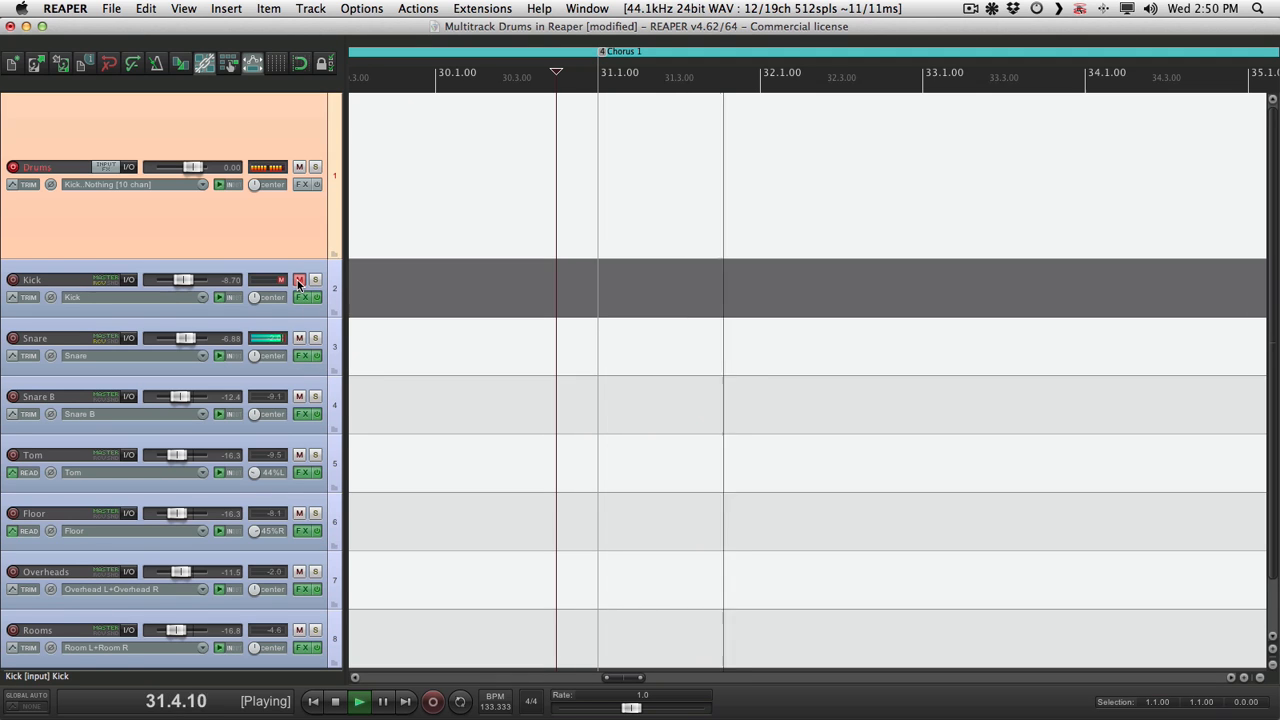
left_click(299, 280)
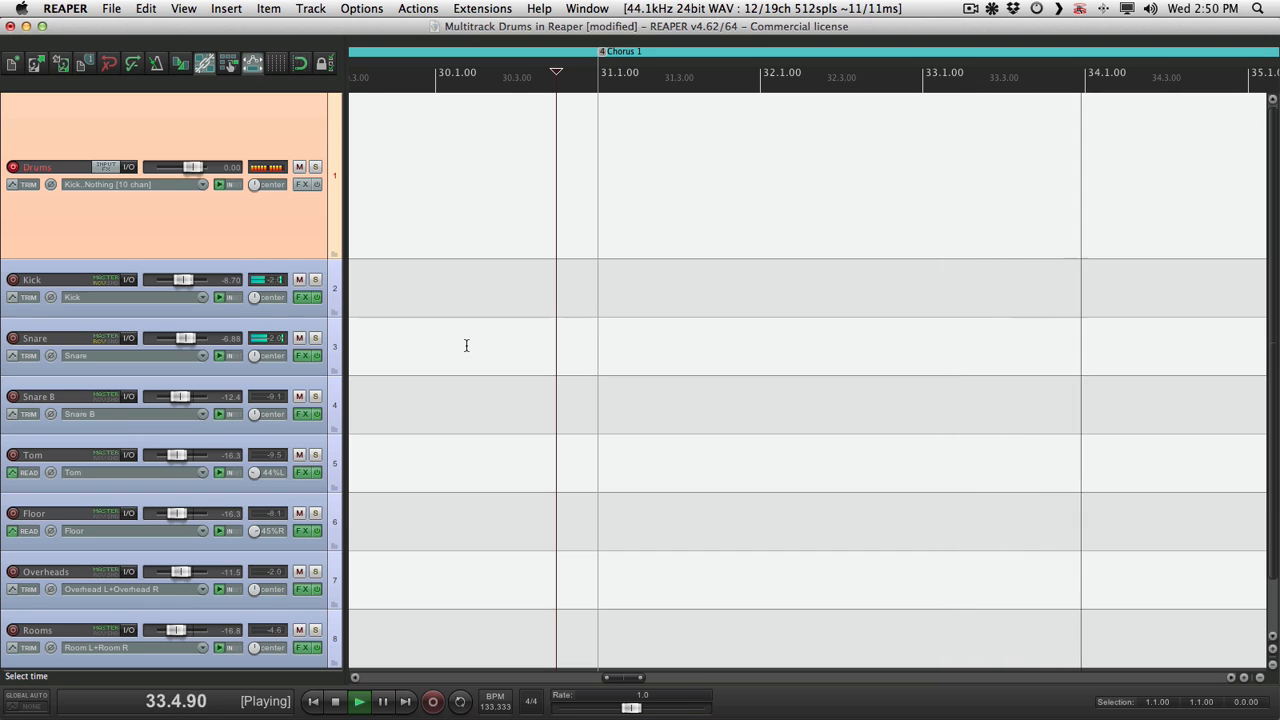
key("space")
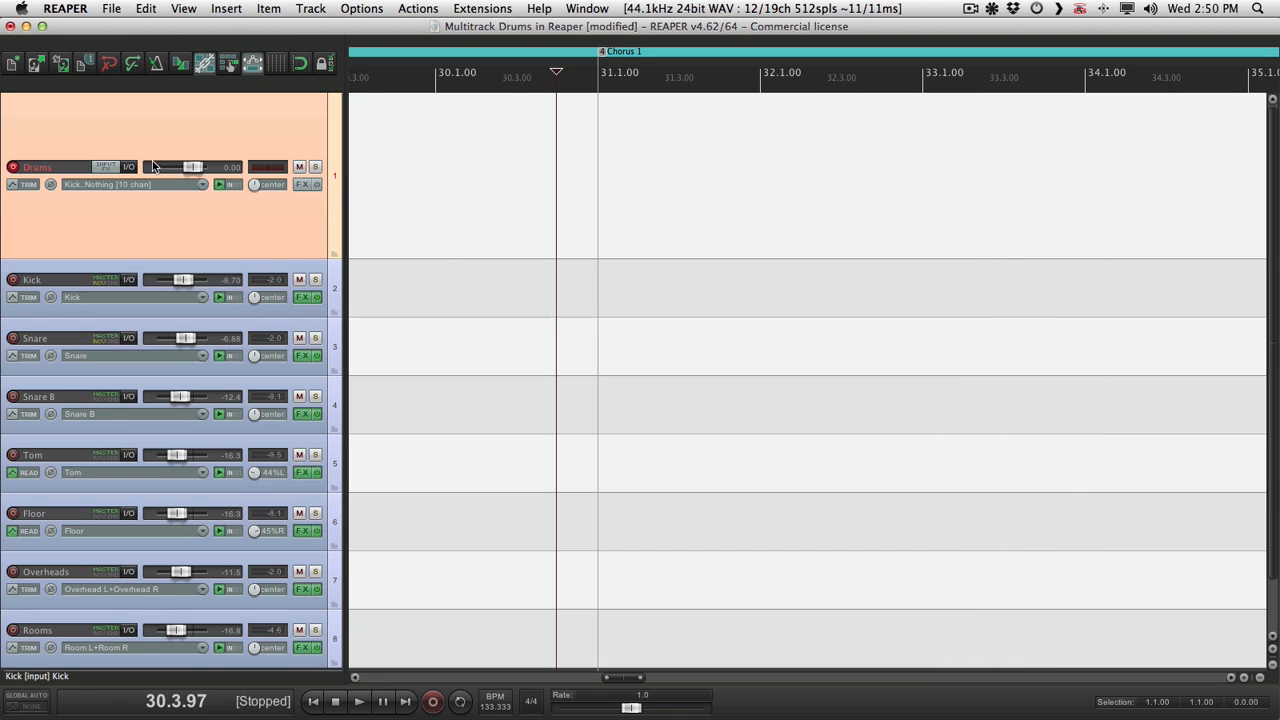
- Add a send from the Drums track to the Snare B track with mono source channel 9
left_click(129, 167)
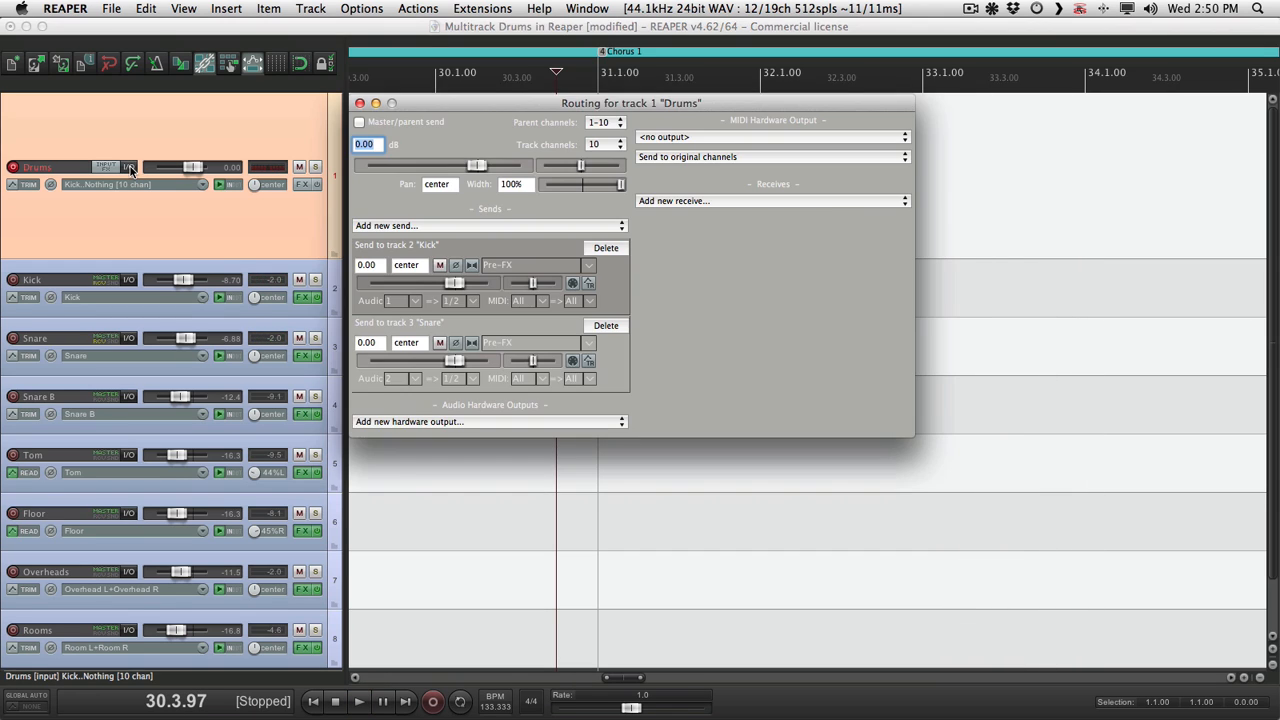
left_click(415, 226)
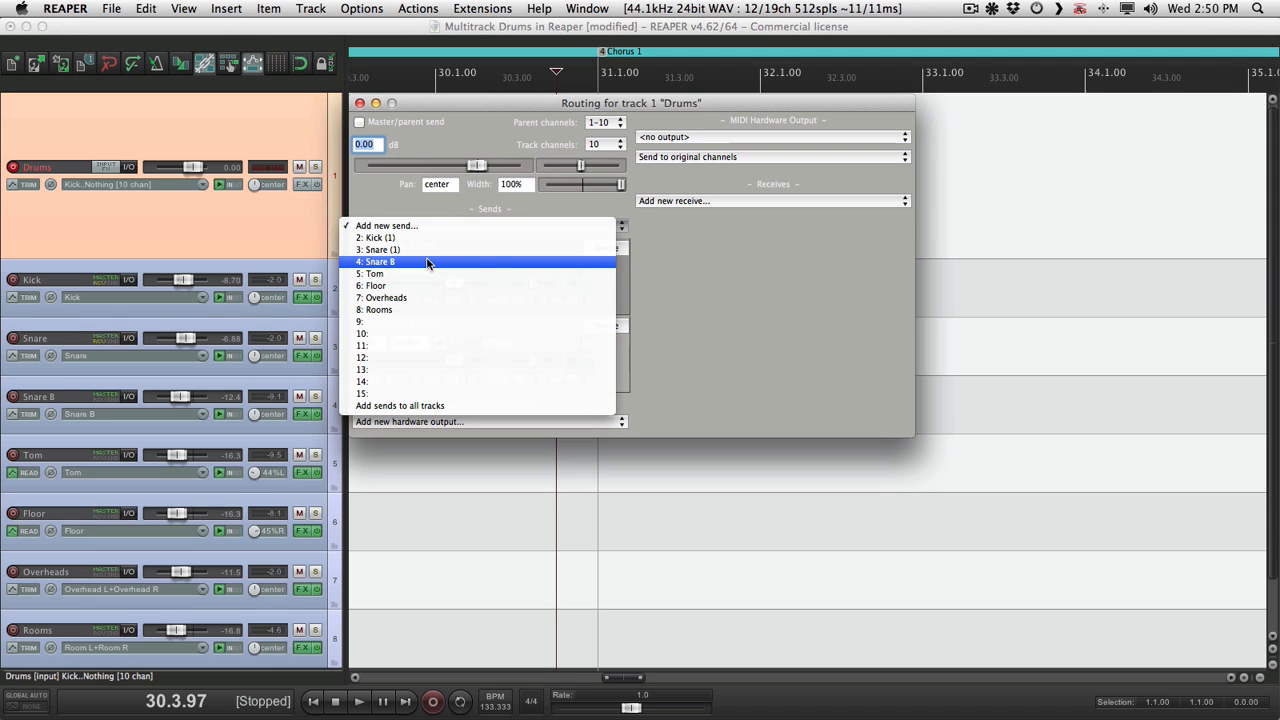
left_click(426, 258)
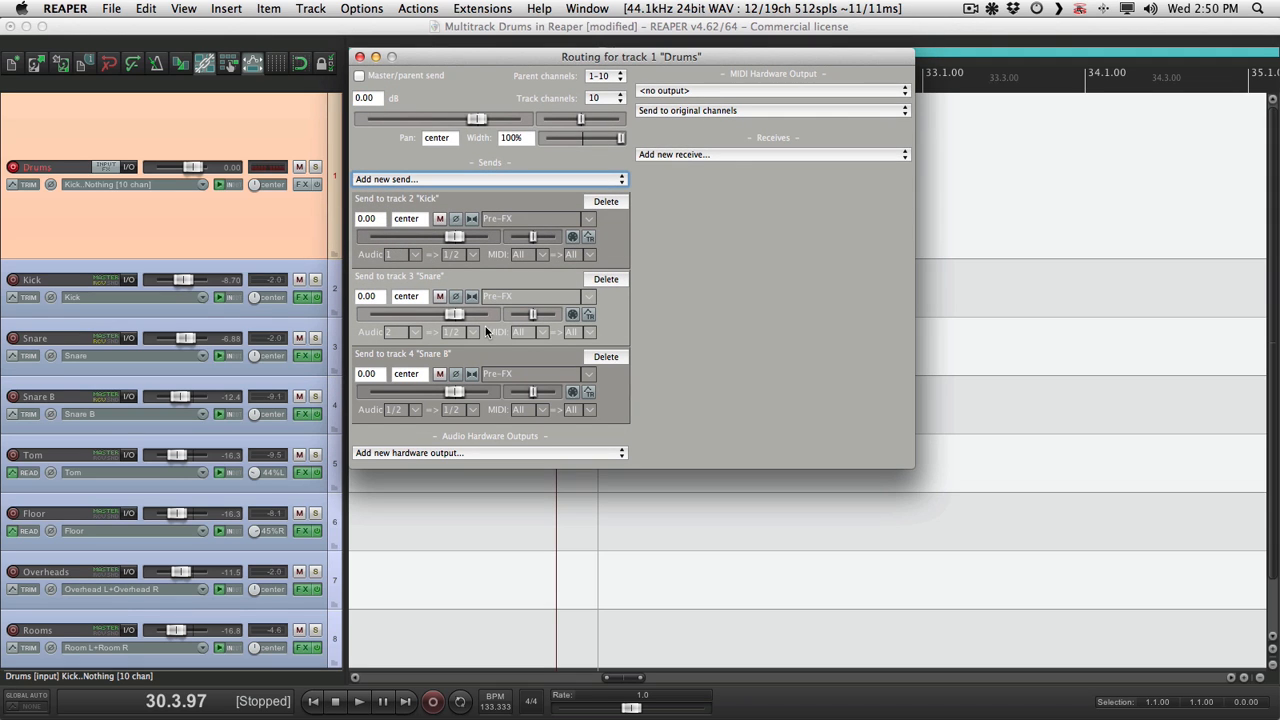
left_click(410, 410)
mouse_move(414, 443)
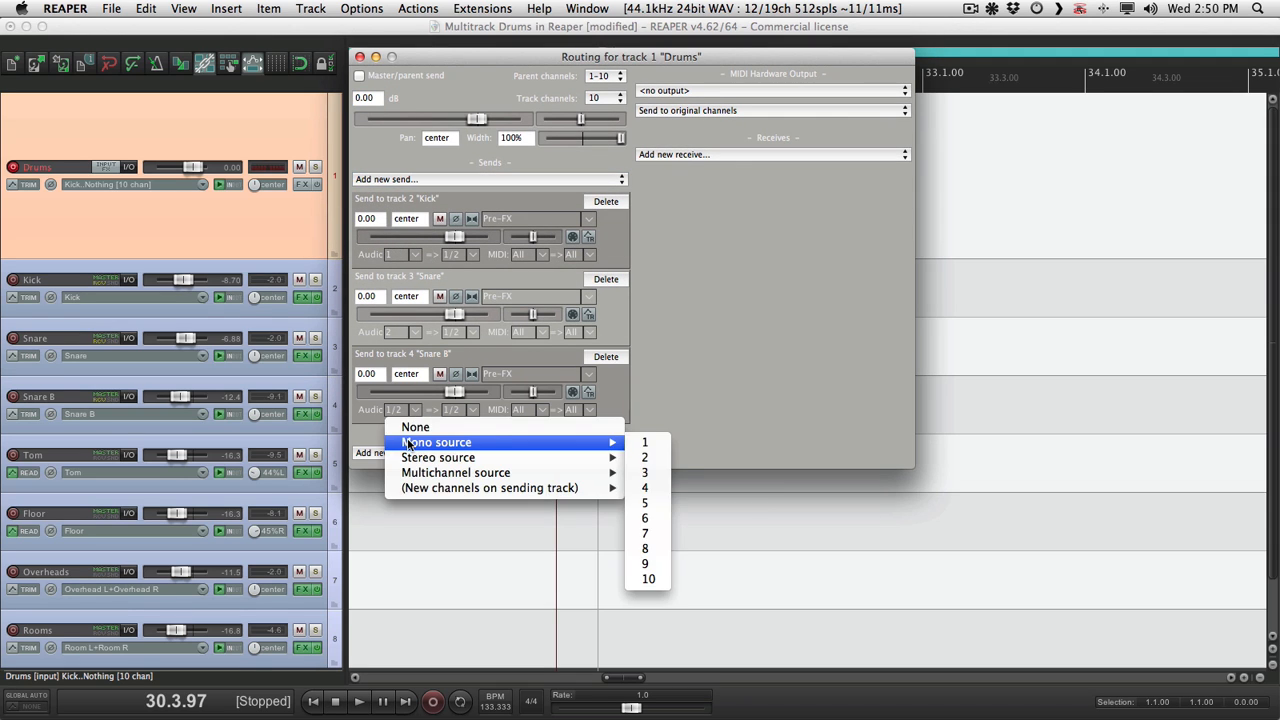
left_click(654, 565)
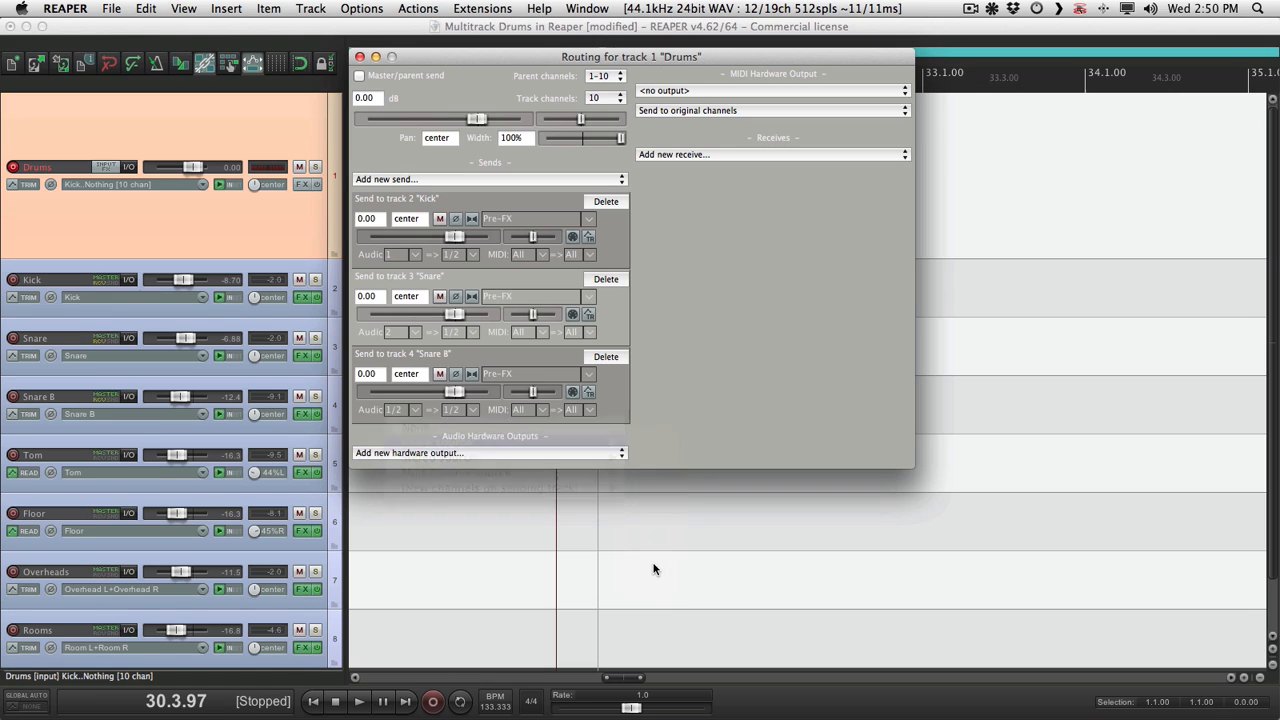
- Add a send from the Drums track to the Tom track with mono source channel 3
left_click(413, 178)
left_click(417, 228)
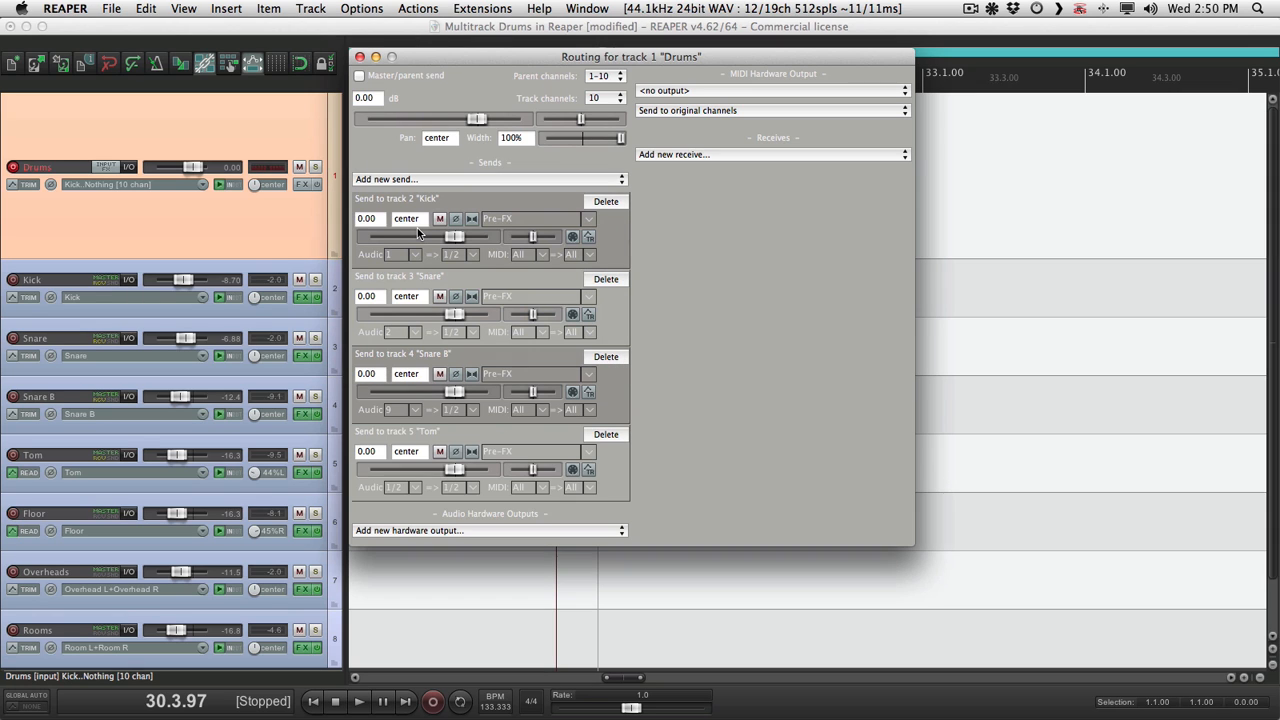
left_click(415, 487)
mouse_move(432, 520)
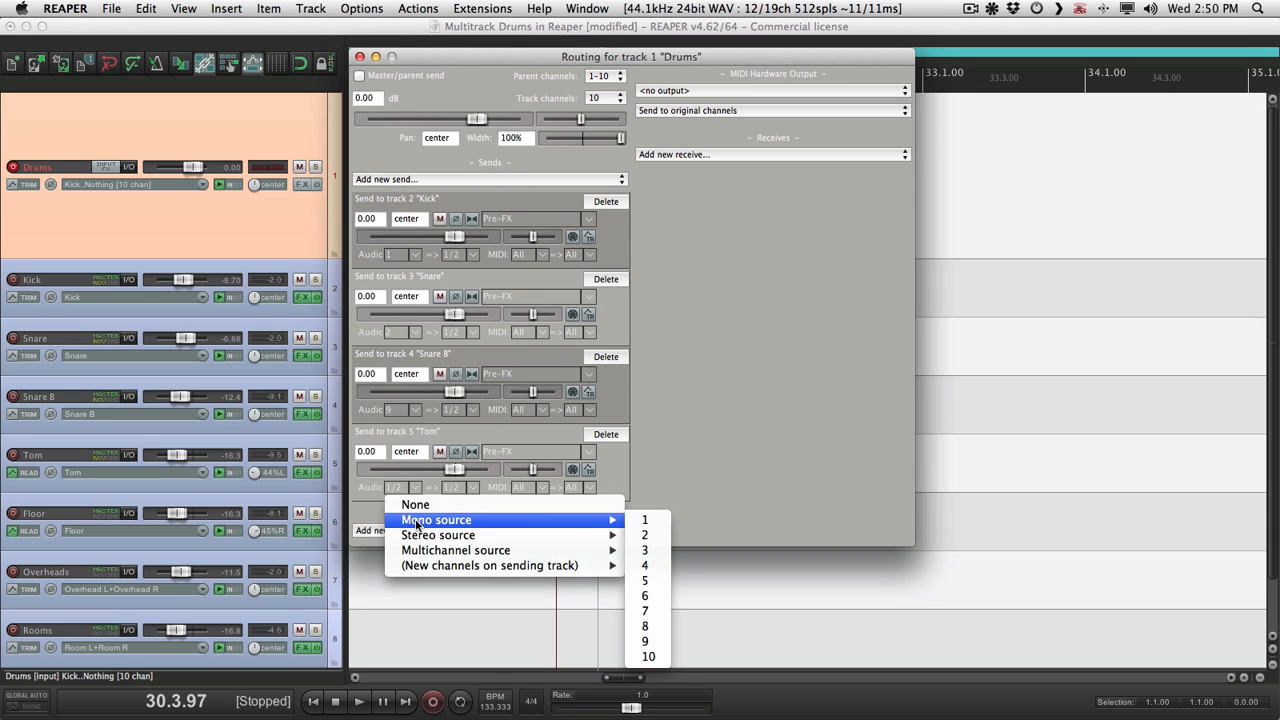
left_click(641, 549)
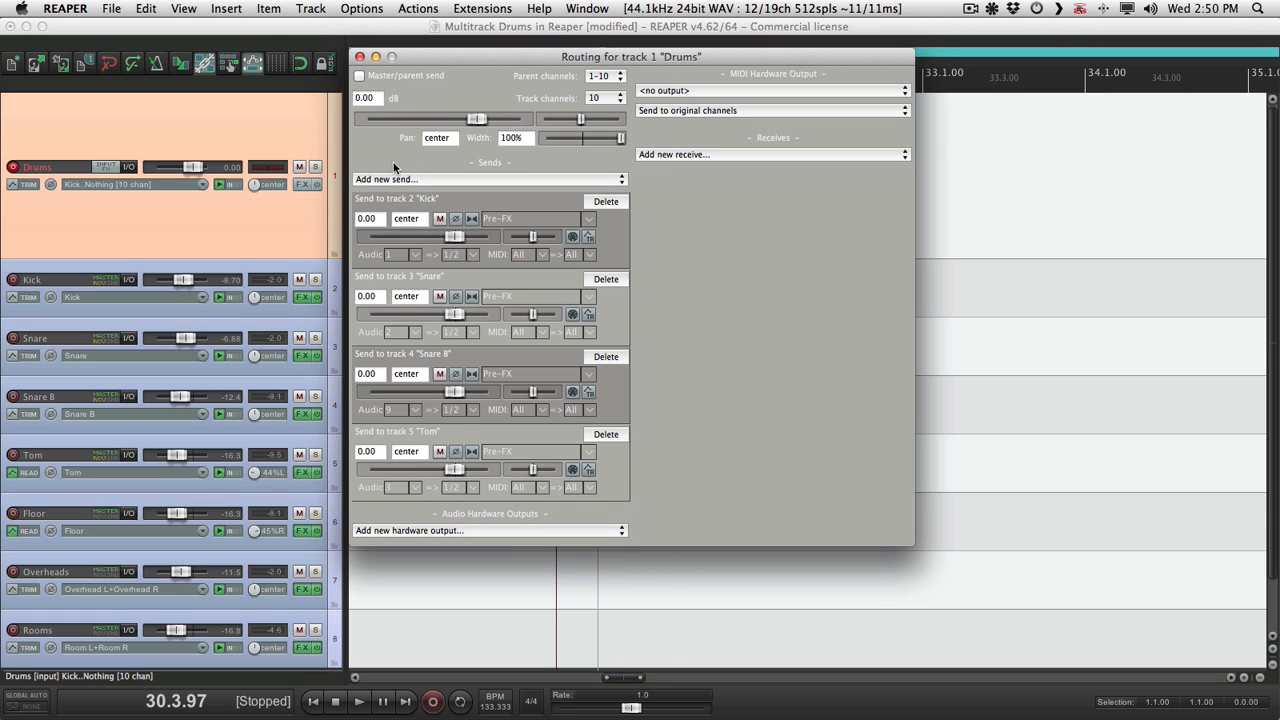
- Add a send from the Drums track to the Floor track with mono source channel 4
left_click(392, 179)
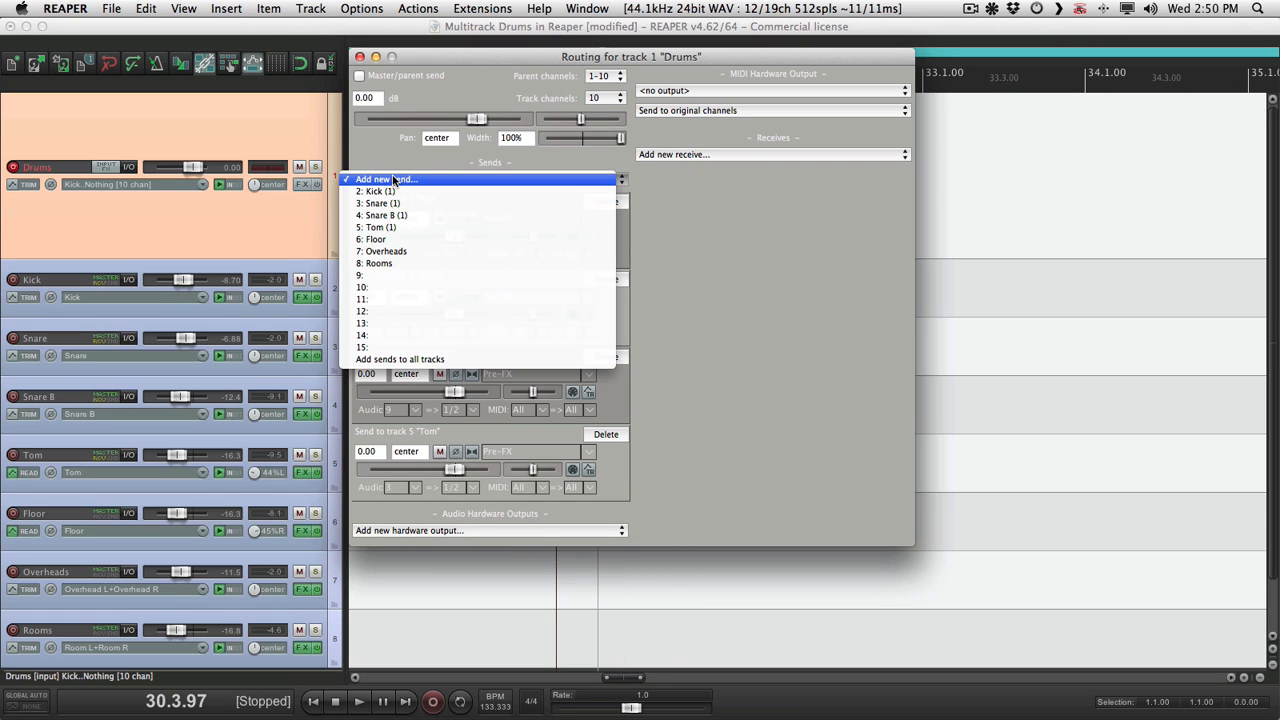
left_click(401, 240)
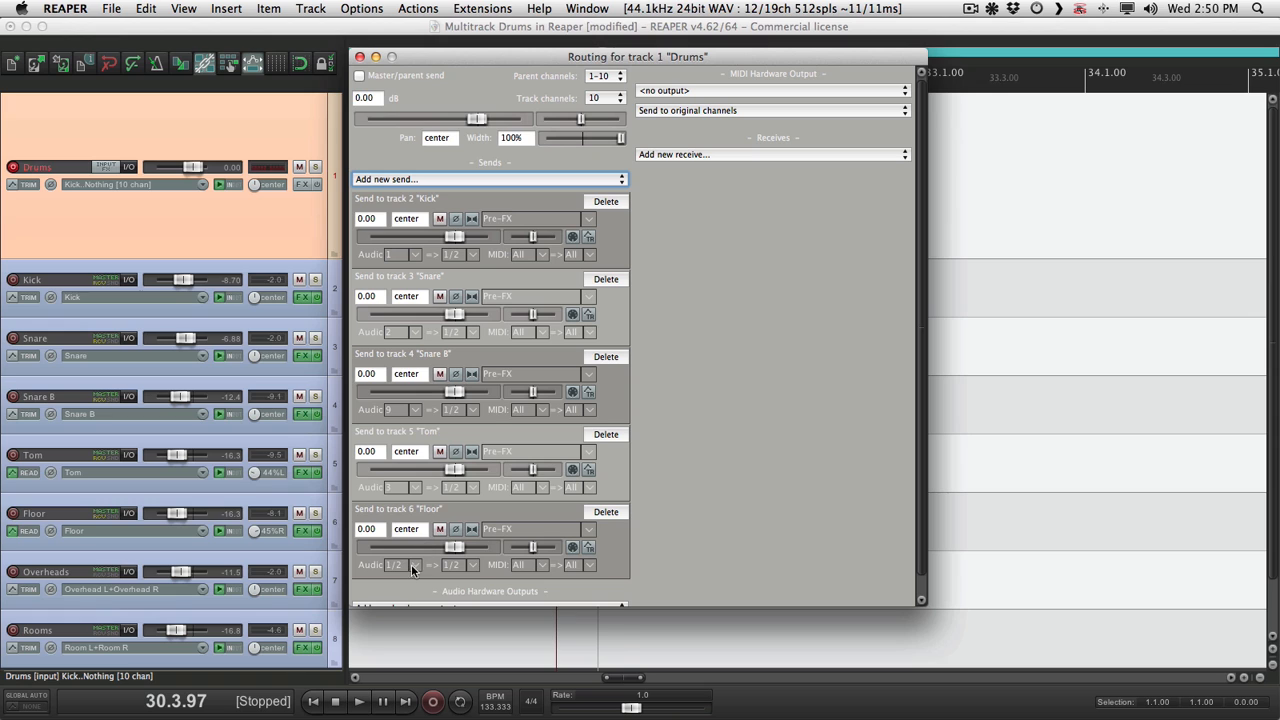
left_click(411, 564)
mouse_move(520, 598)
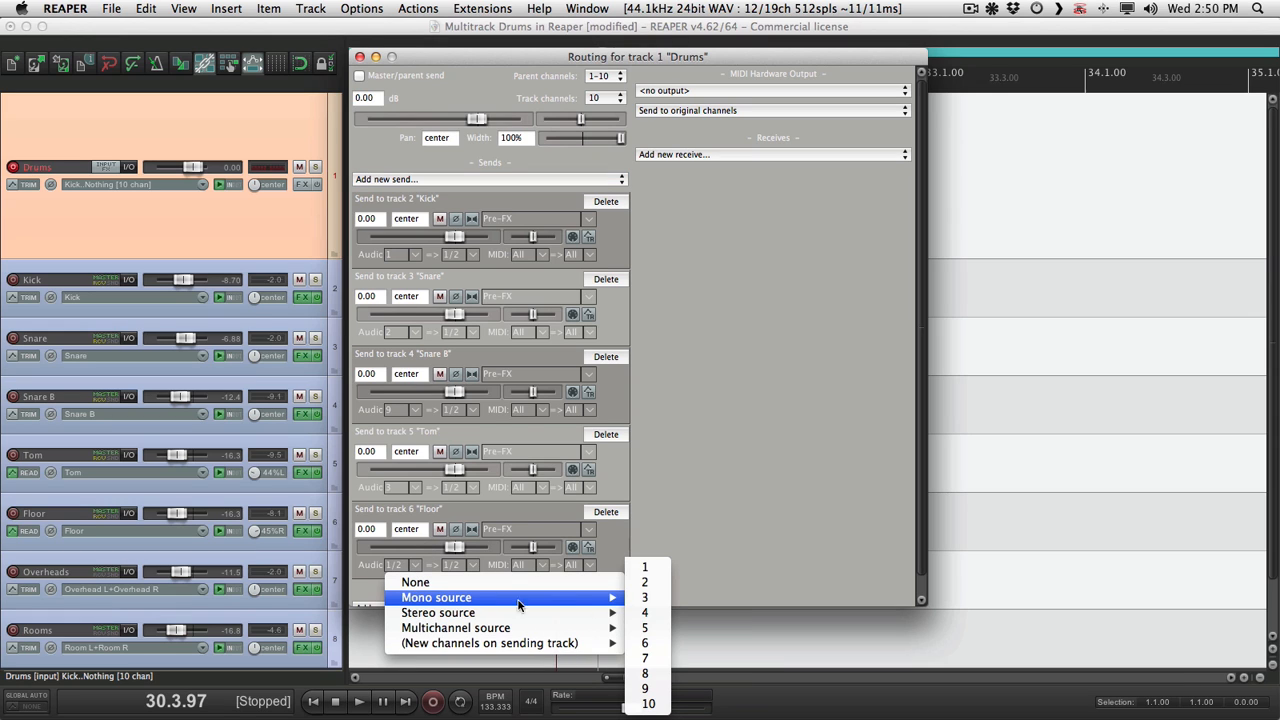
left_click(654, 613)
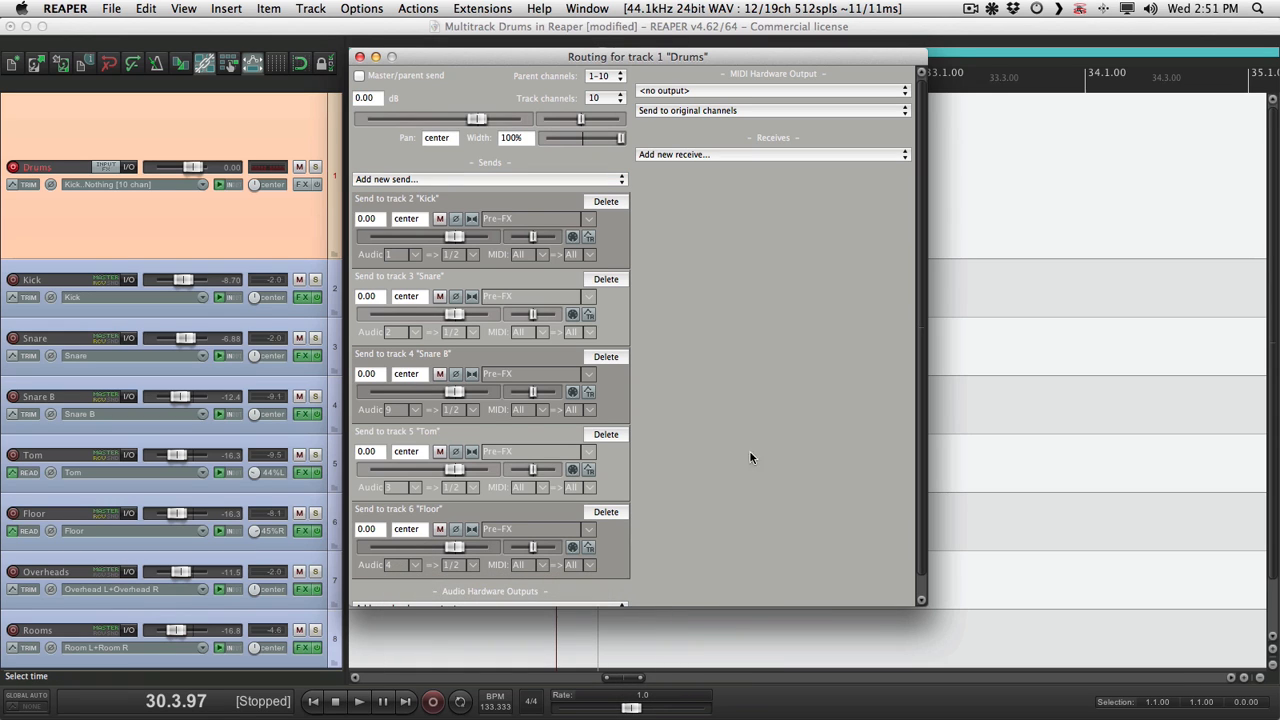
- Add a send from the Drums track to the Overheads track with stereo source channels 5/6
left_click(415, 181)
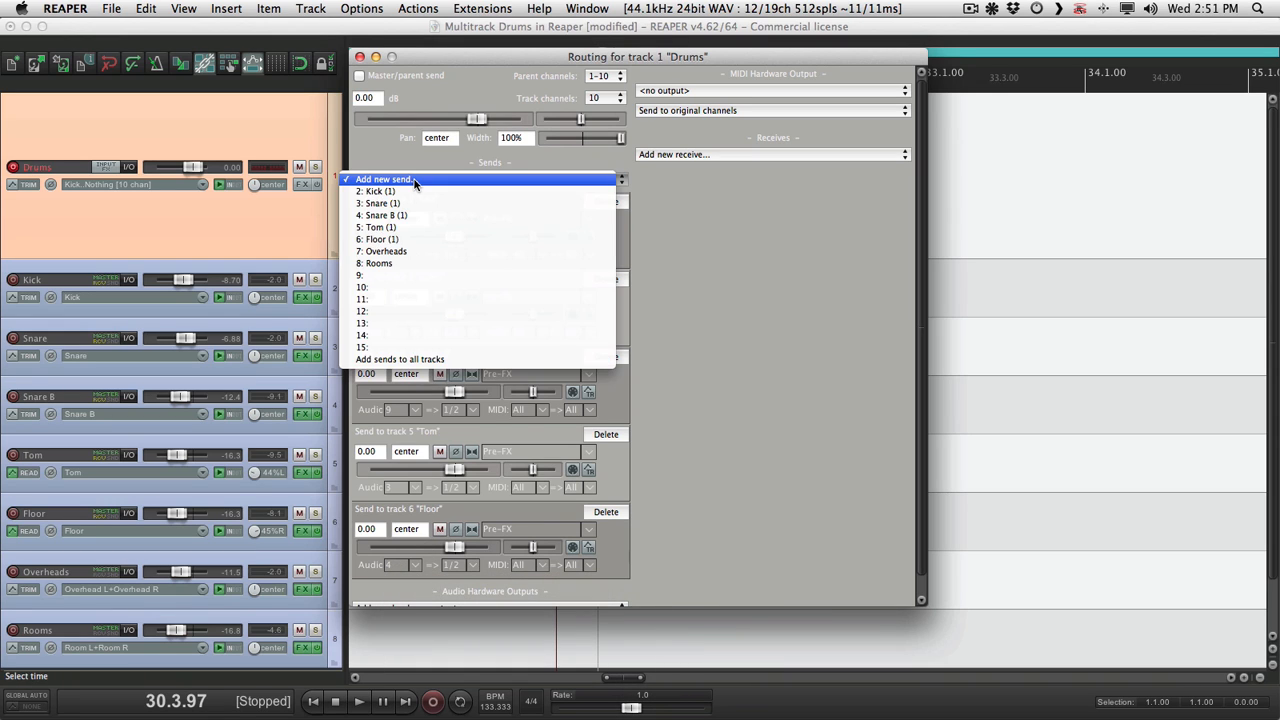
left_click(426, 250)
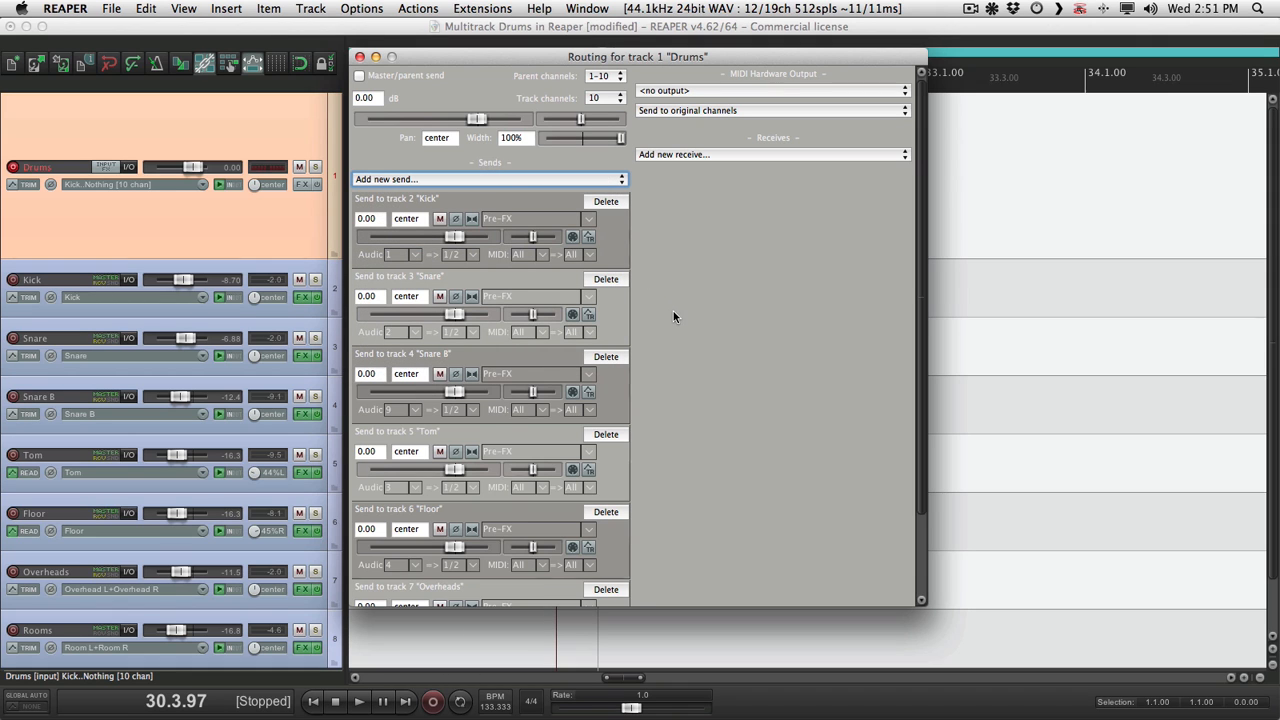
scroll(673, 311, "down", 3)
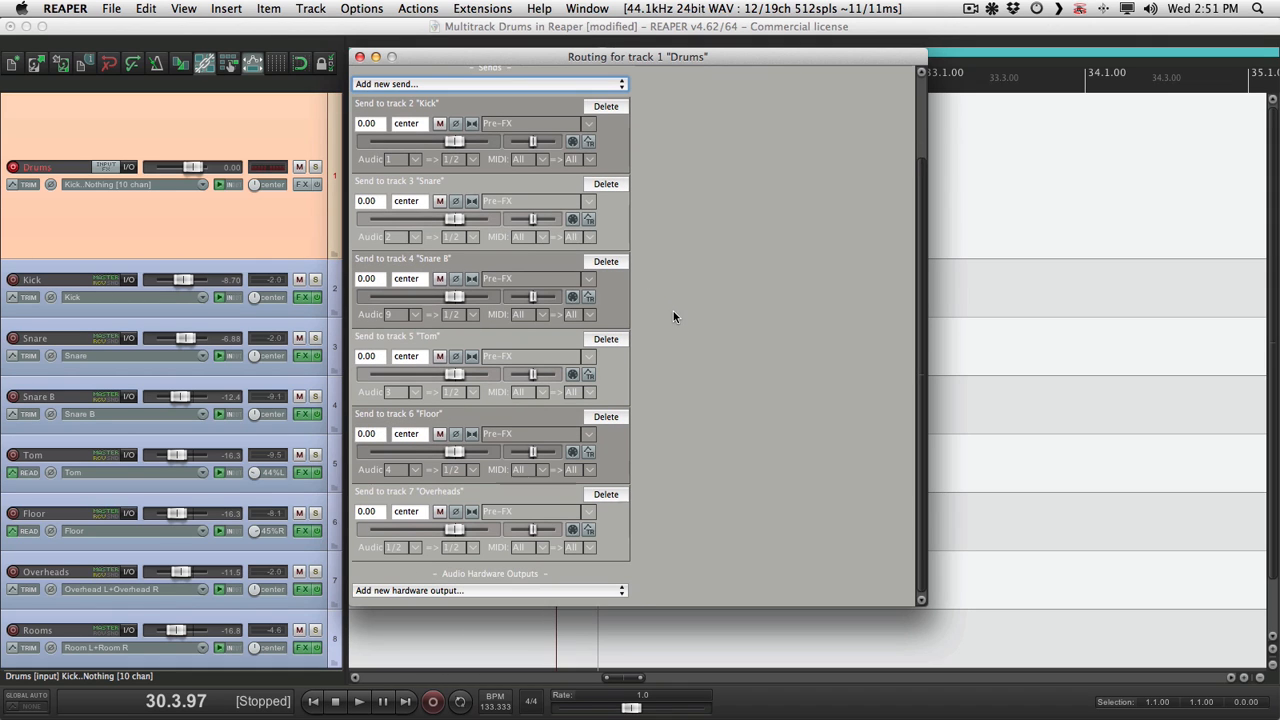
left_click(412, 546)
mouse_move(430, 600)
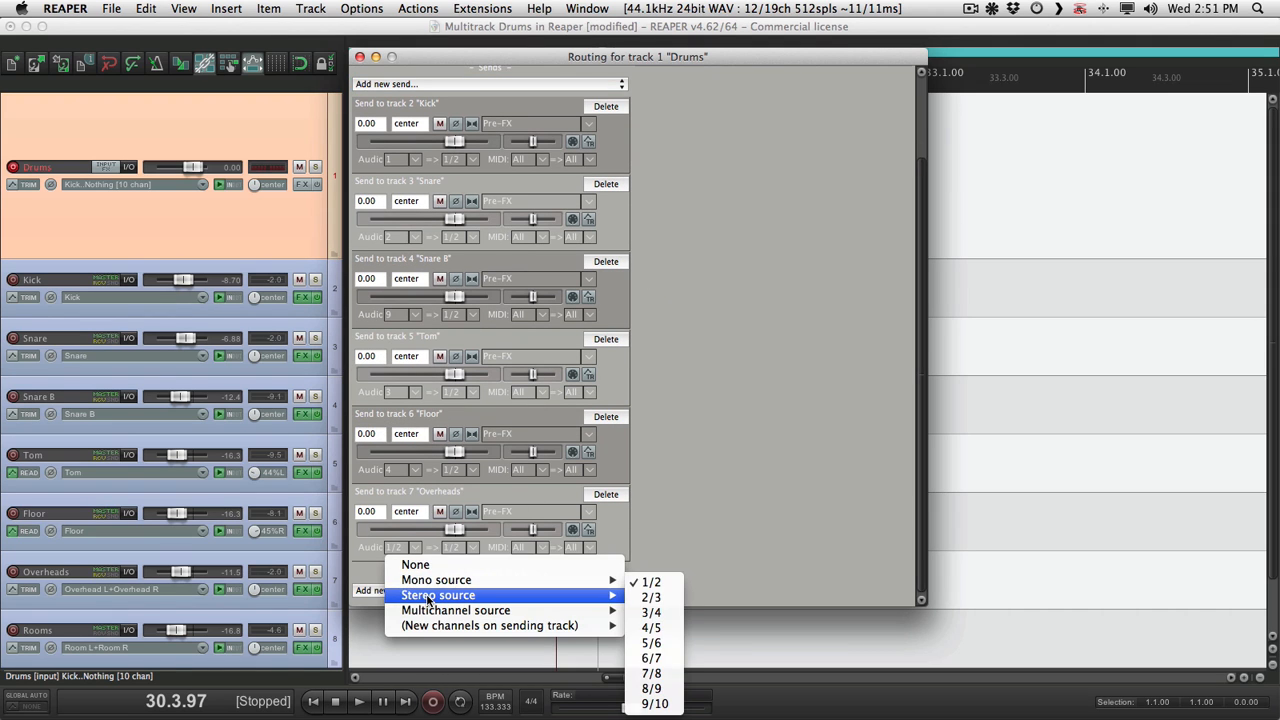
left_click(674, 645)
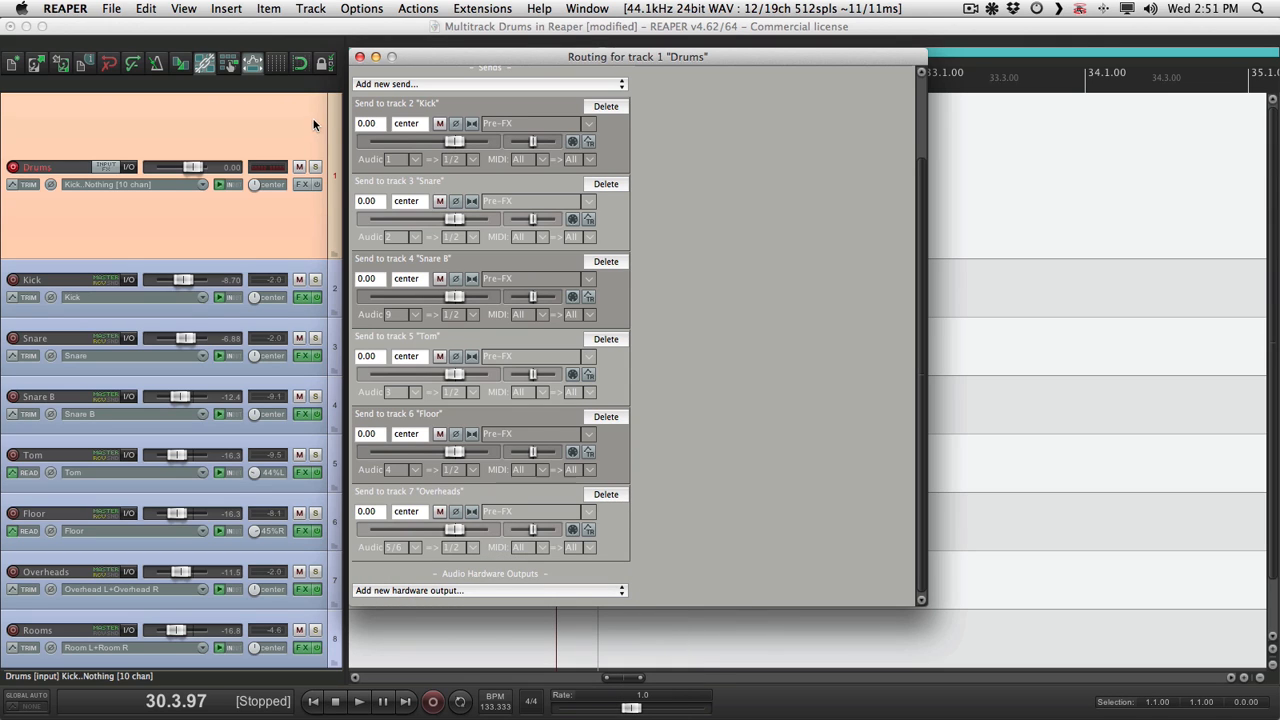
- Add a send from the Drums track to the Rooms track with stereo source channels 7/8
left_click(397, 84)
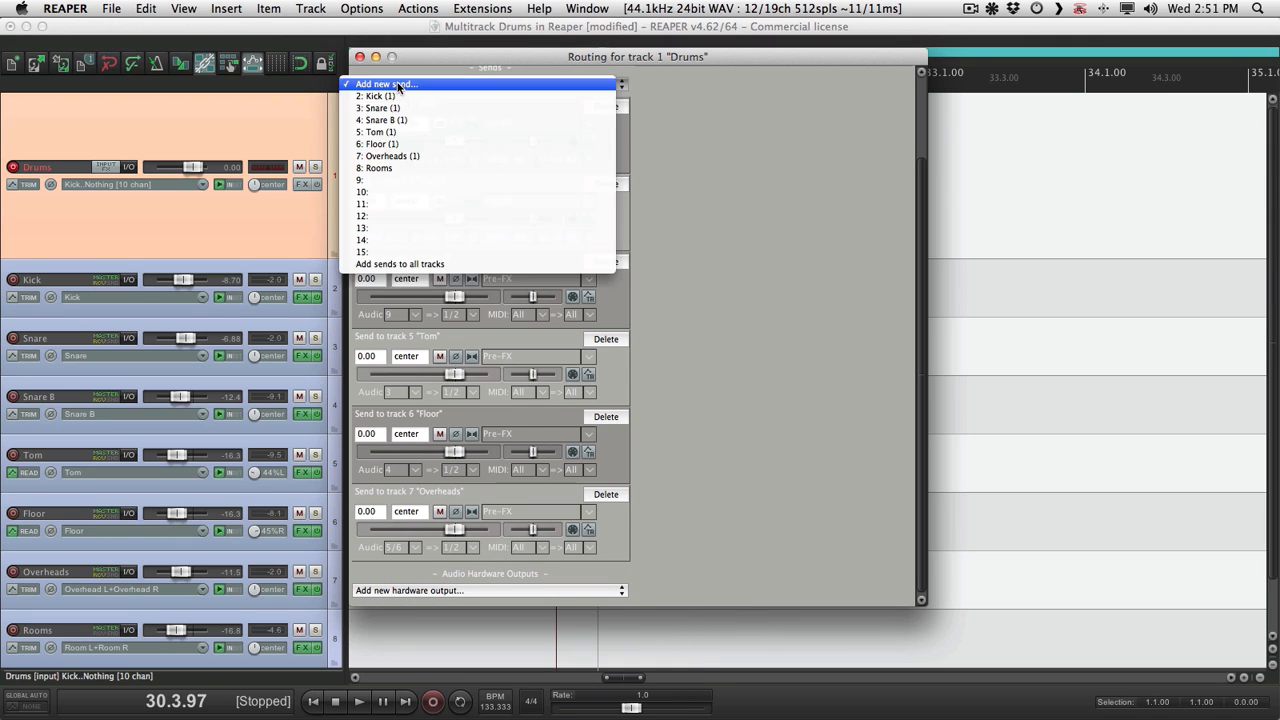
left_click(401, 167)
scroll(668, 397, "down", 2)
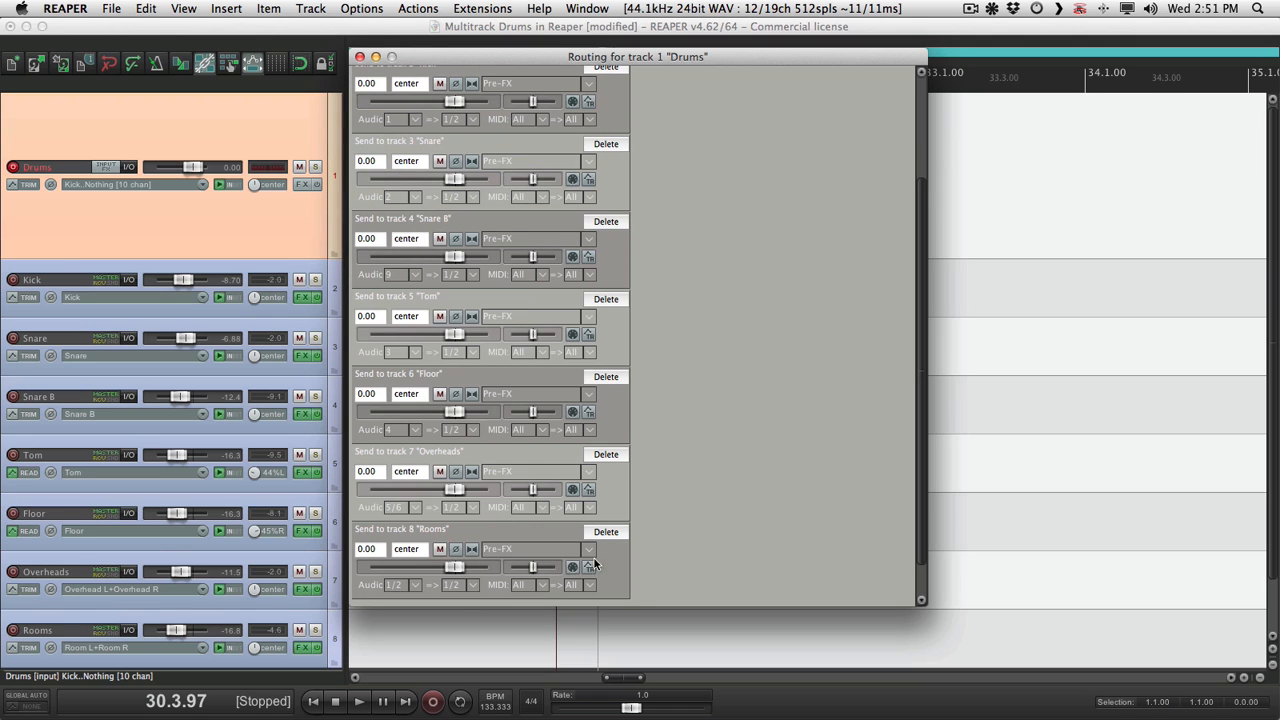
left_click(418, 583)
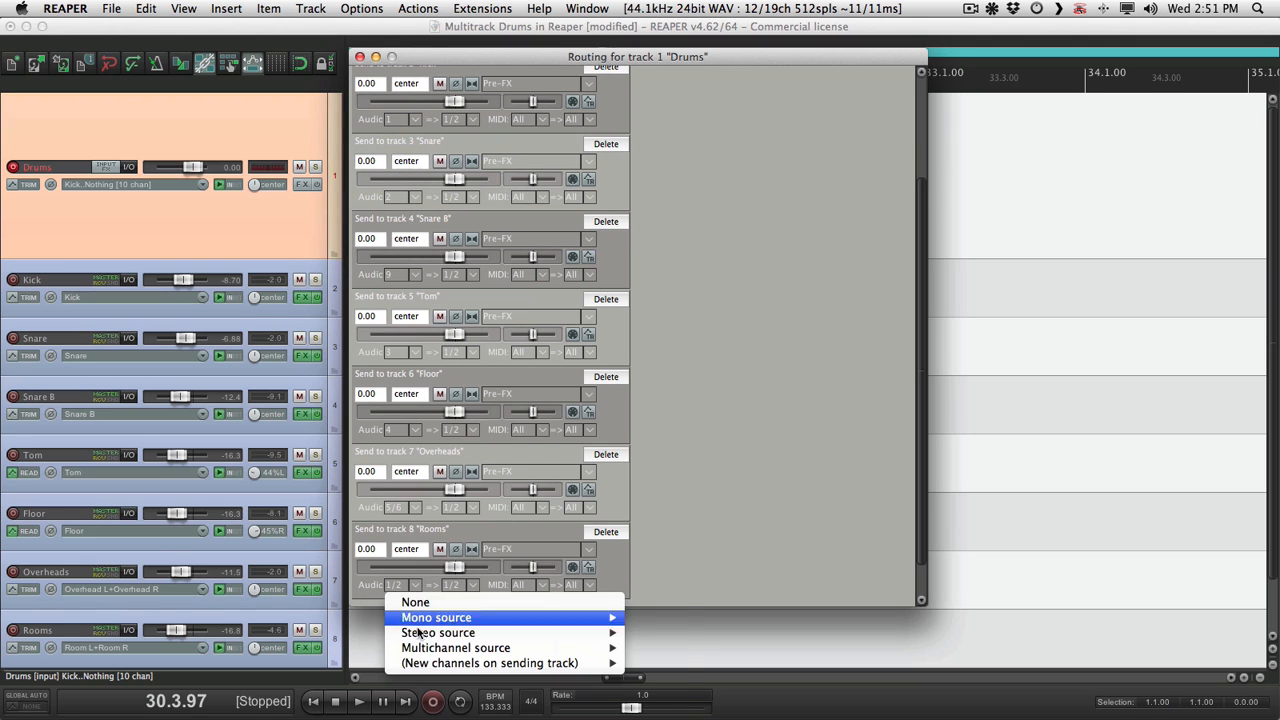
mouse_move(436, 633)
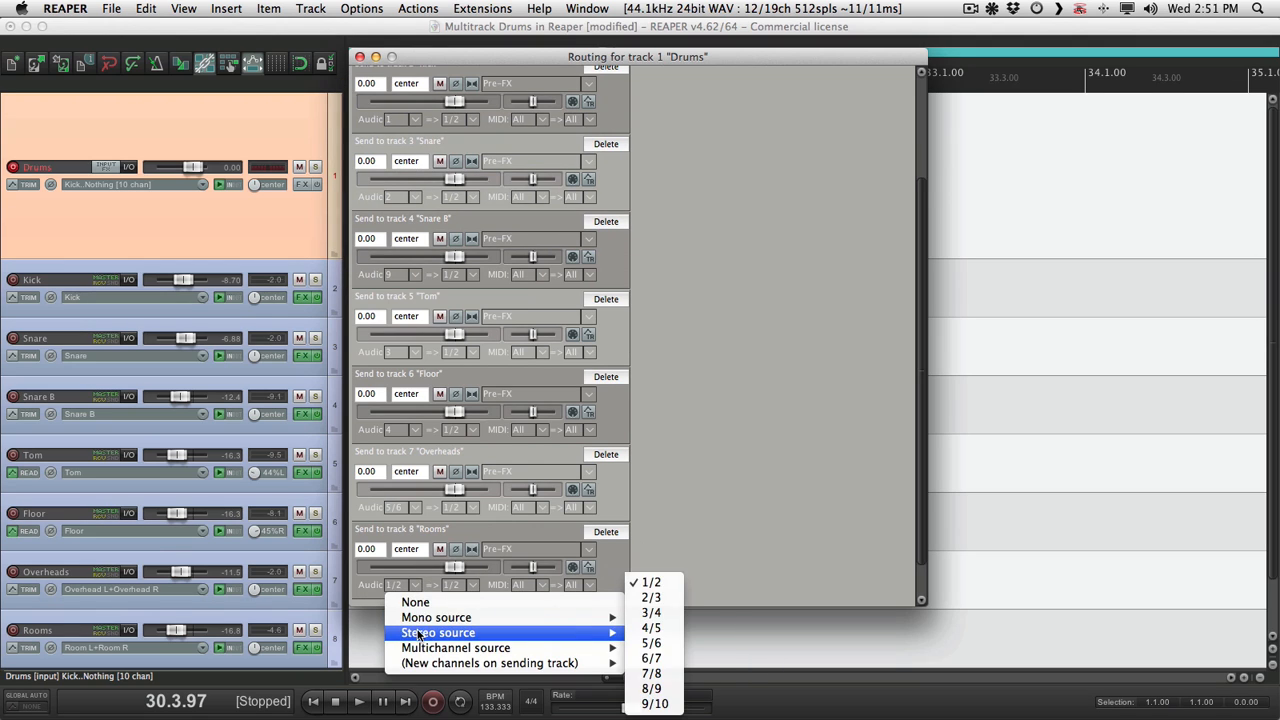
left_click(670, 676)
- Review the source channels of all the Drums sends, from Kick to Rooms, and close the routing settings
scroll(680, 364, "up", 5)
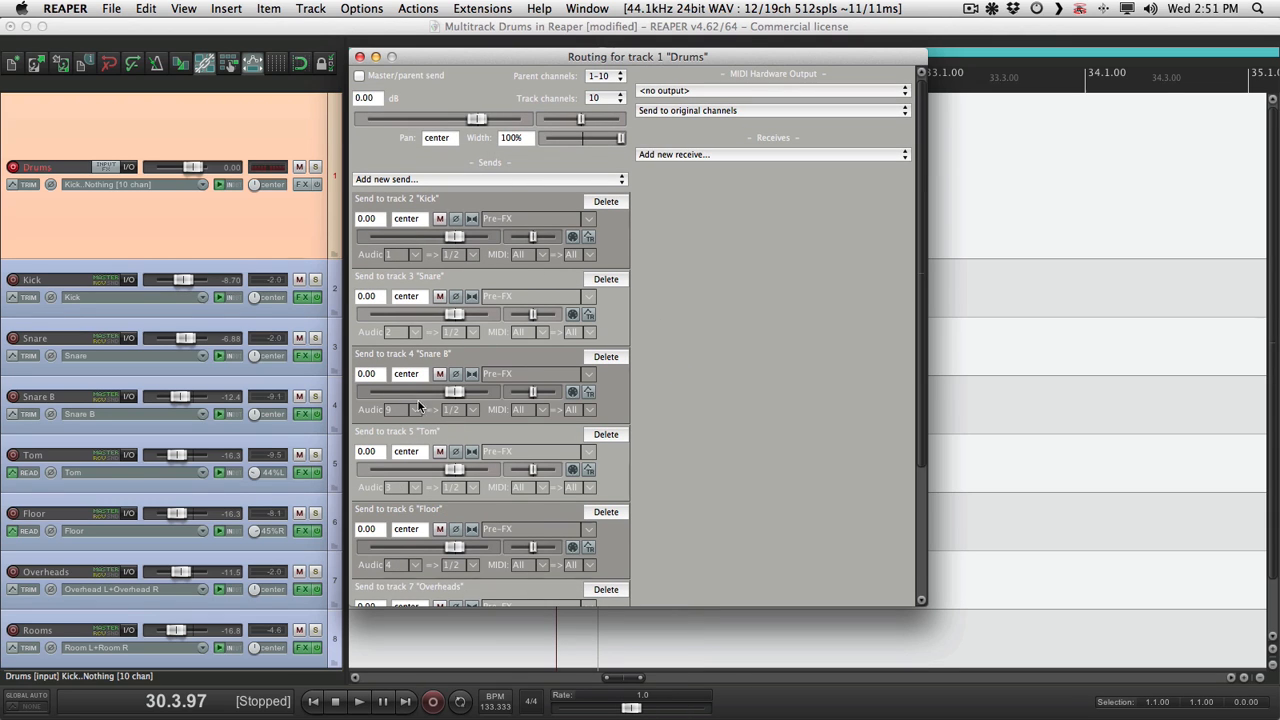
scroll(416, 414, "down", 5)
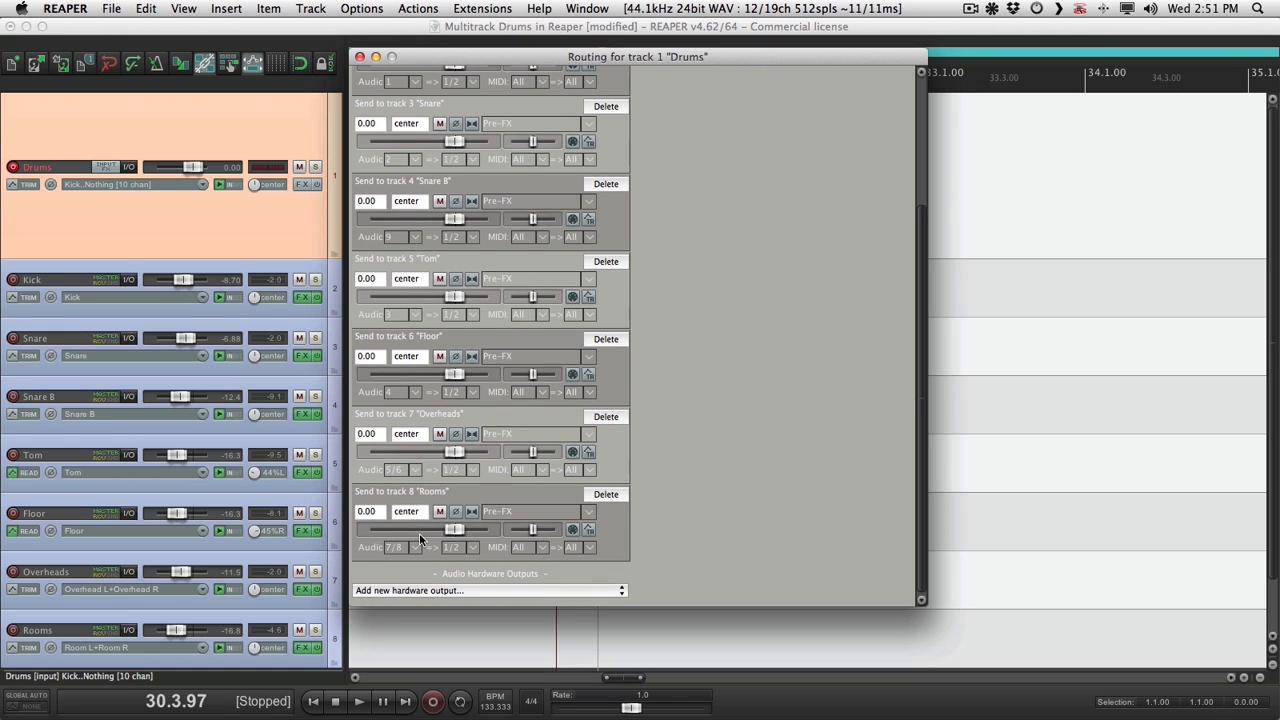
left_click(360, 57)
- Play from just before Chorus 1 to check the signal on all the individual drum tracks
scroll(473, 311, "down", 2)
scroll(473, 311, "left", 1)
scroll(473, 311, "up", 2)
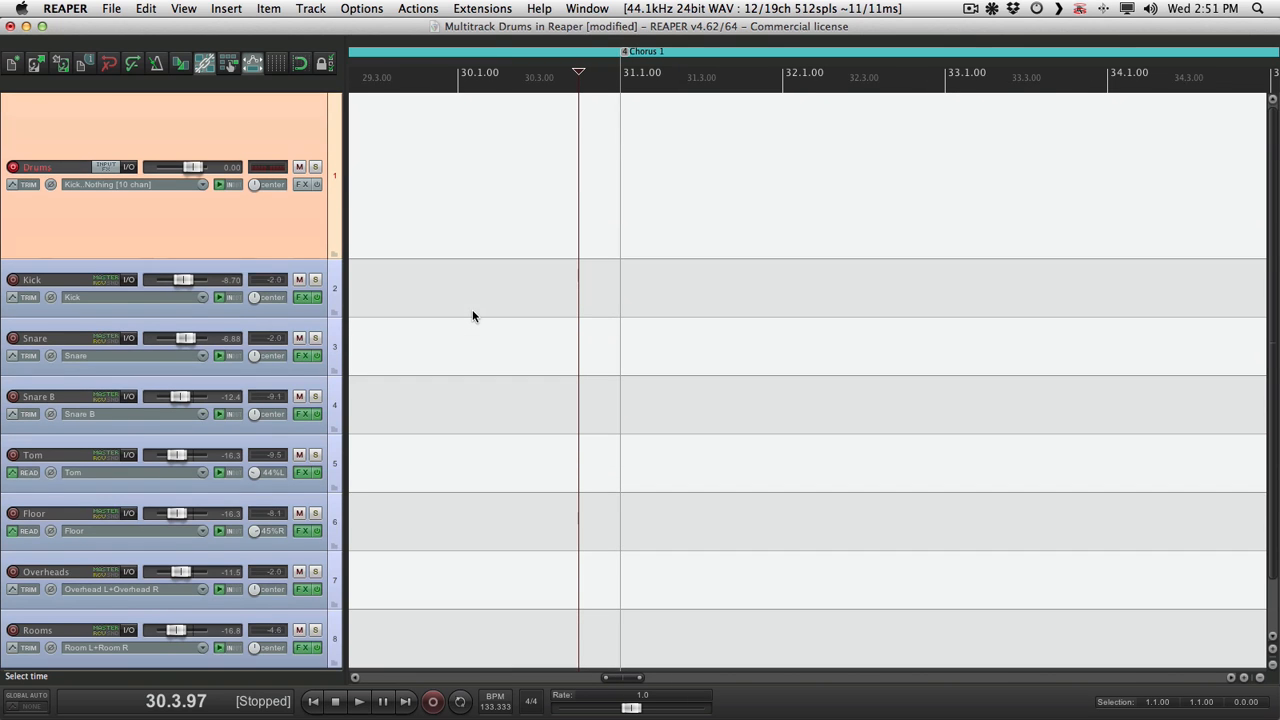
scroll(473, 311, "down", 1)
key("space")
scroll(566, 283, "up", 1)
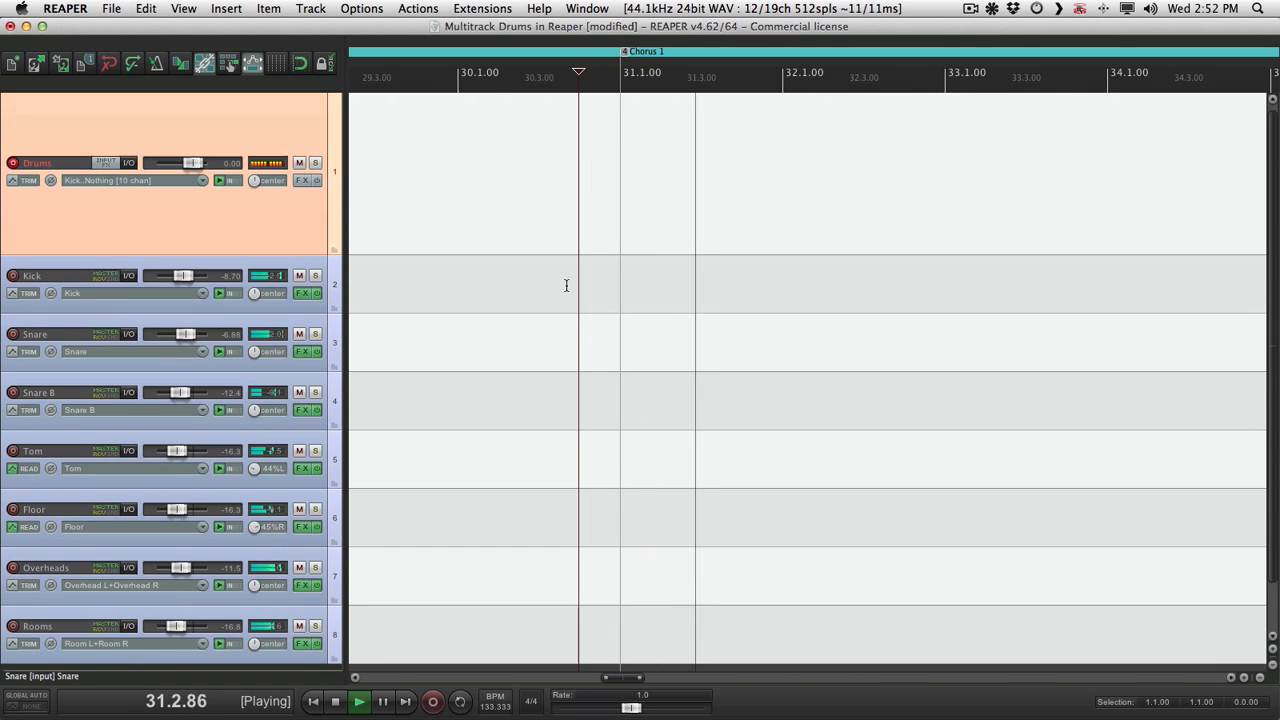
- Mute the individual drum tracks one by one during playback, from Rooms up to Kick
left_click(300, 626)
left_click(299, 567)
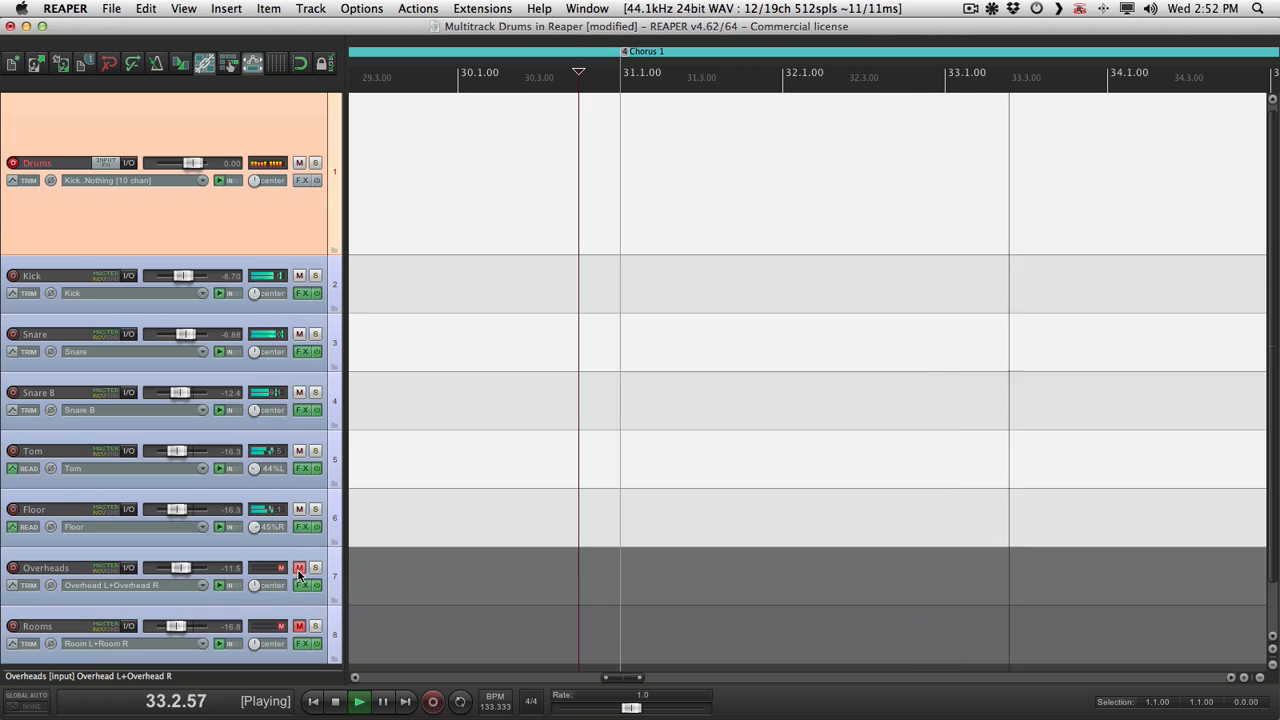
left_click(299, 509)
left_click(299, 451)
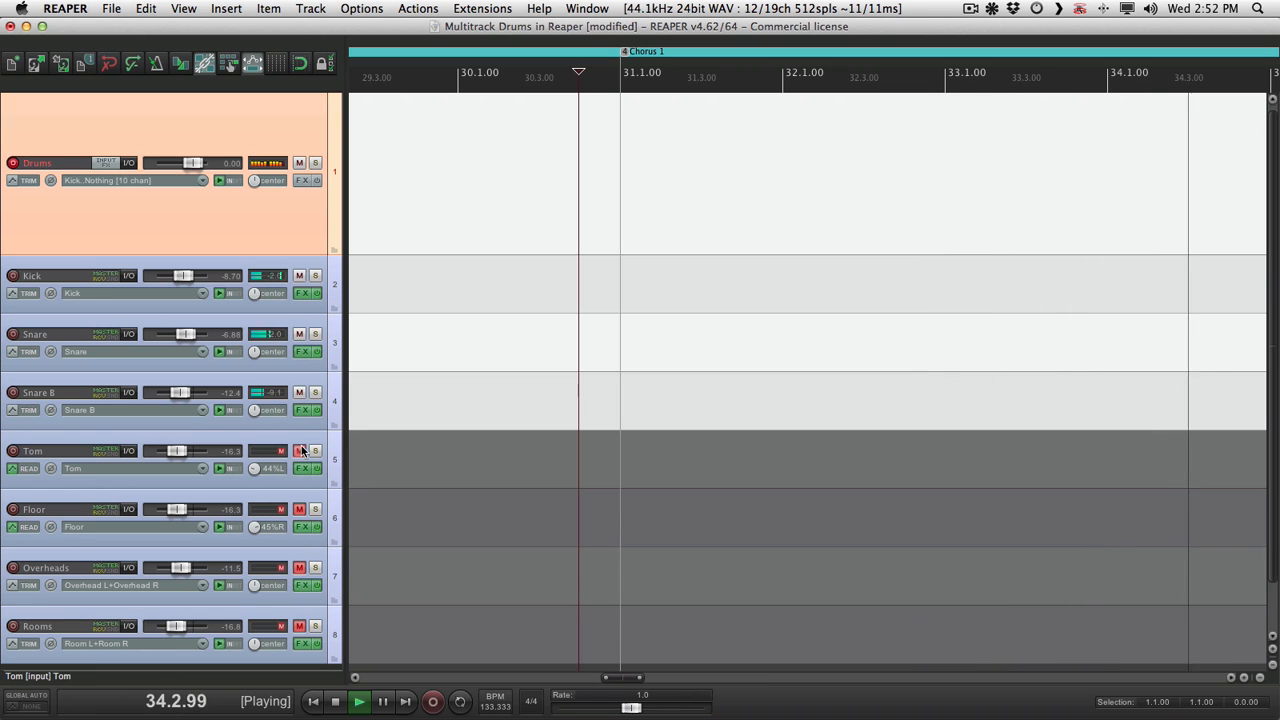
left_click(299, 392)
left_click(299, 334)
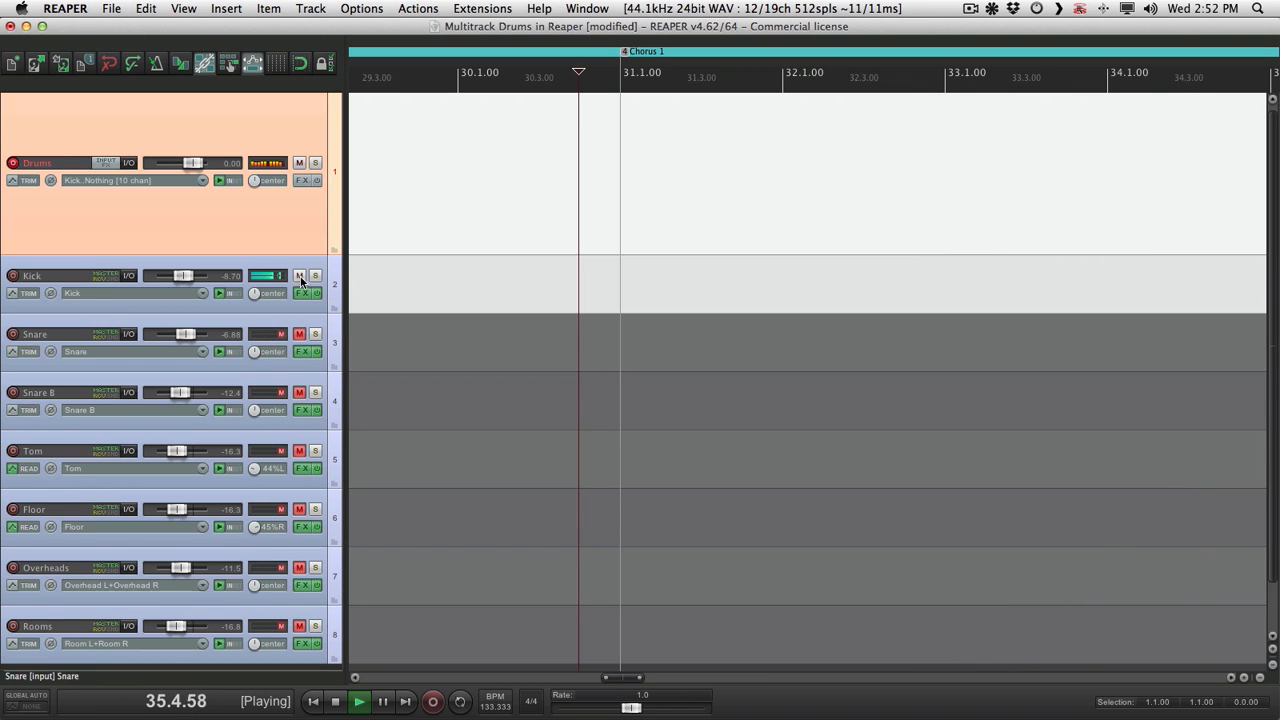
left_click(299, 275)
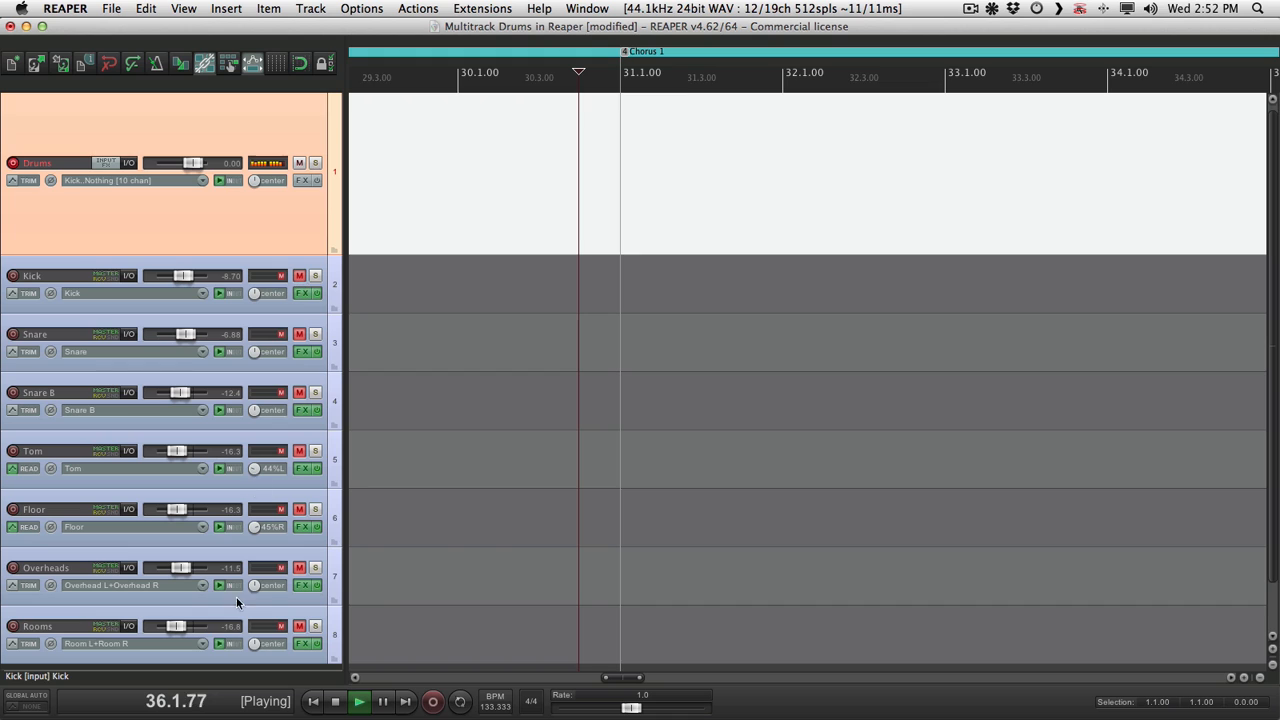
- Unmute the individual drum tracks one by one, from Rooms up to Kick, and stop playback
left_click(299, 626)
left_click(300, 569)
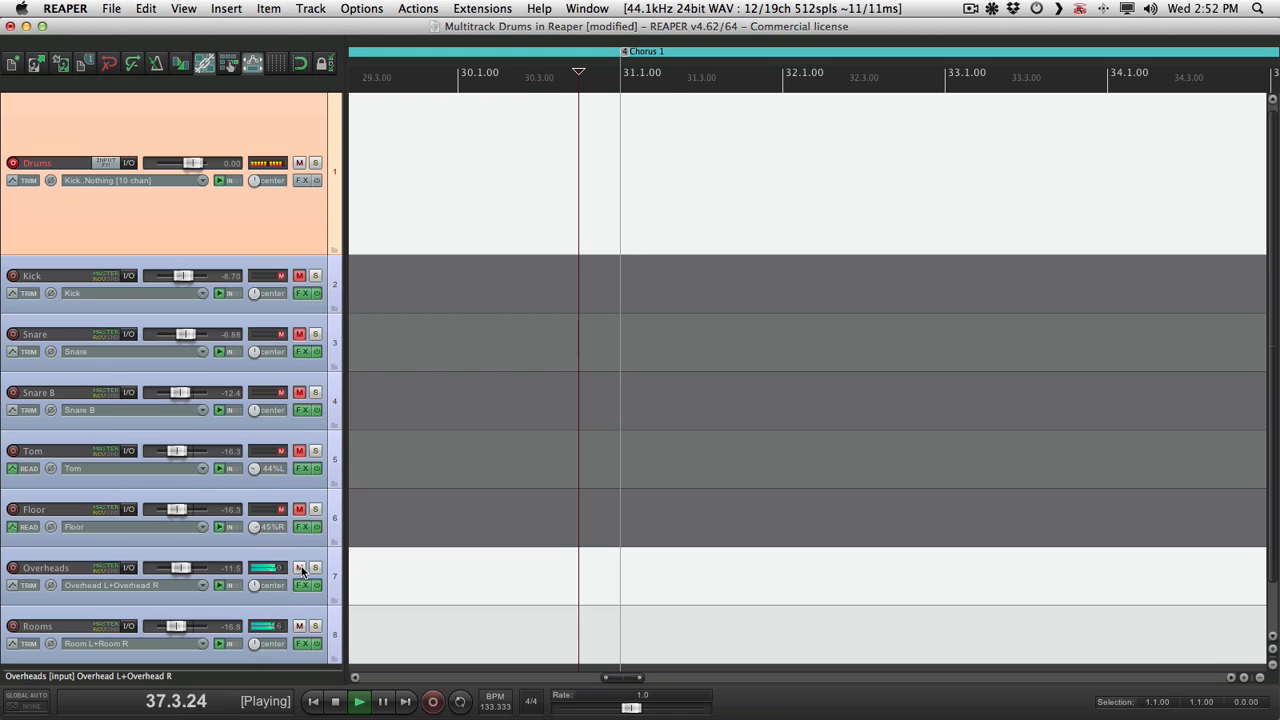
left_click(300, 511)
left_click(300, 452)
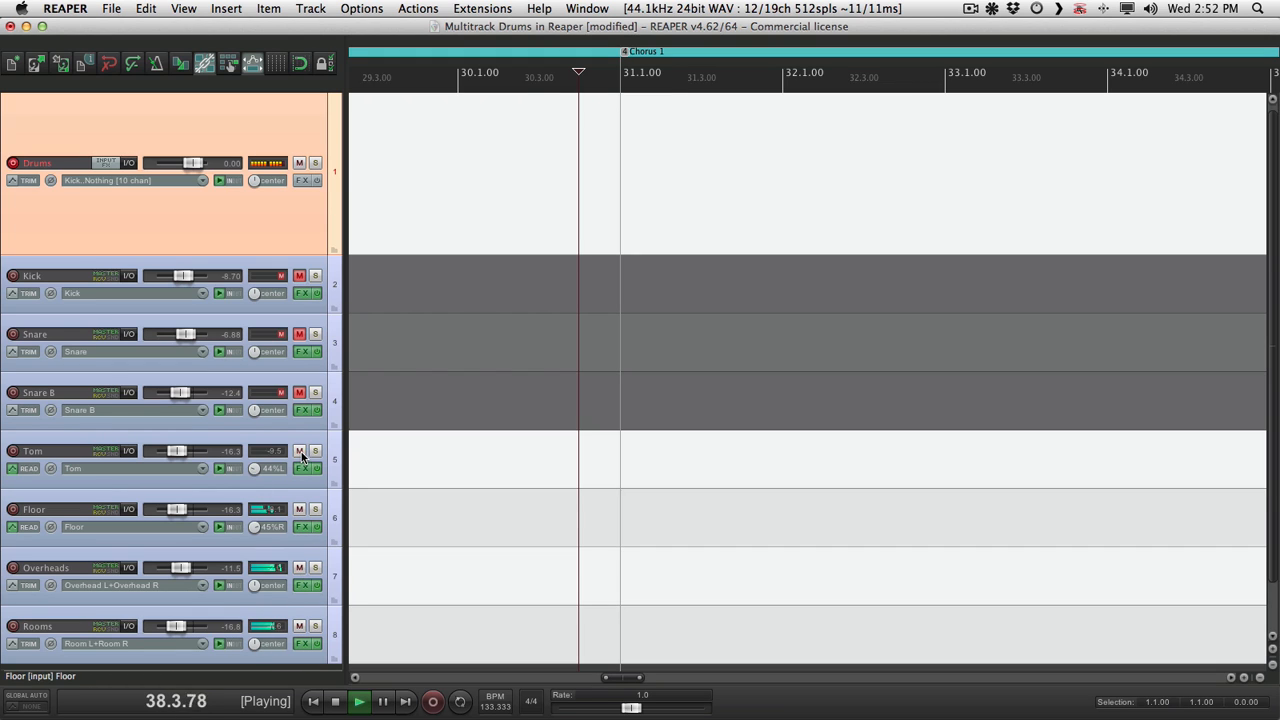
left_click(299, 392)
left_click(299, 334)
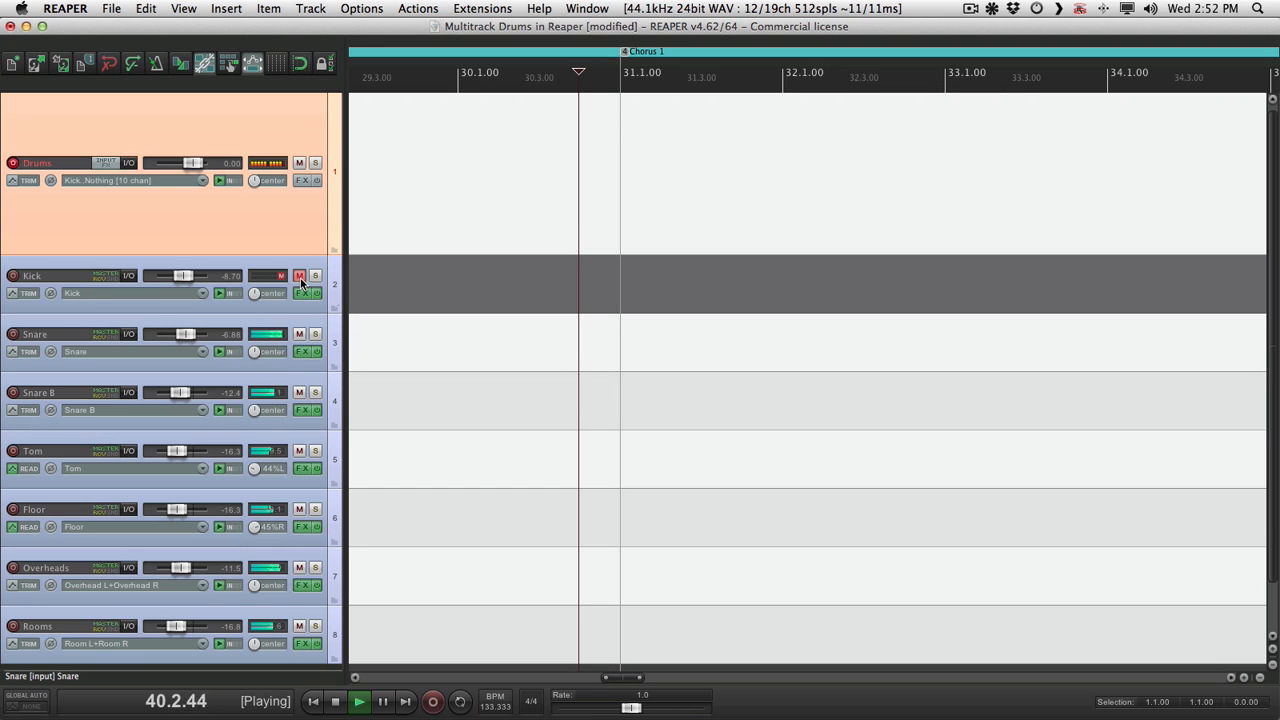
left_click(299, 275)
key("space")
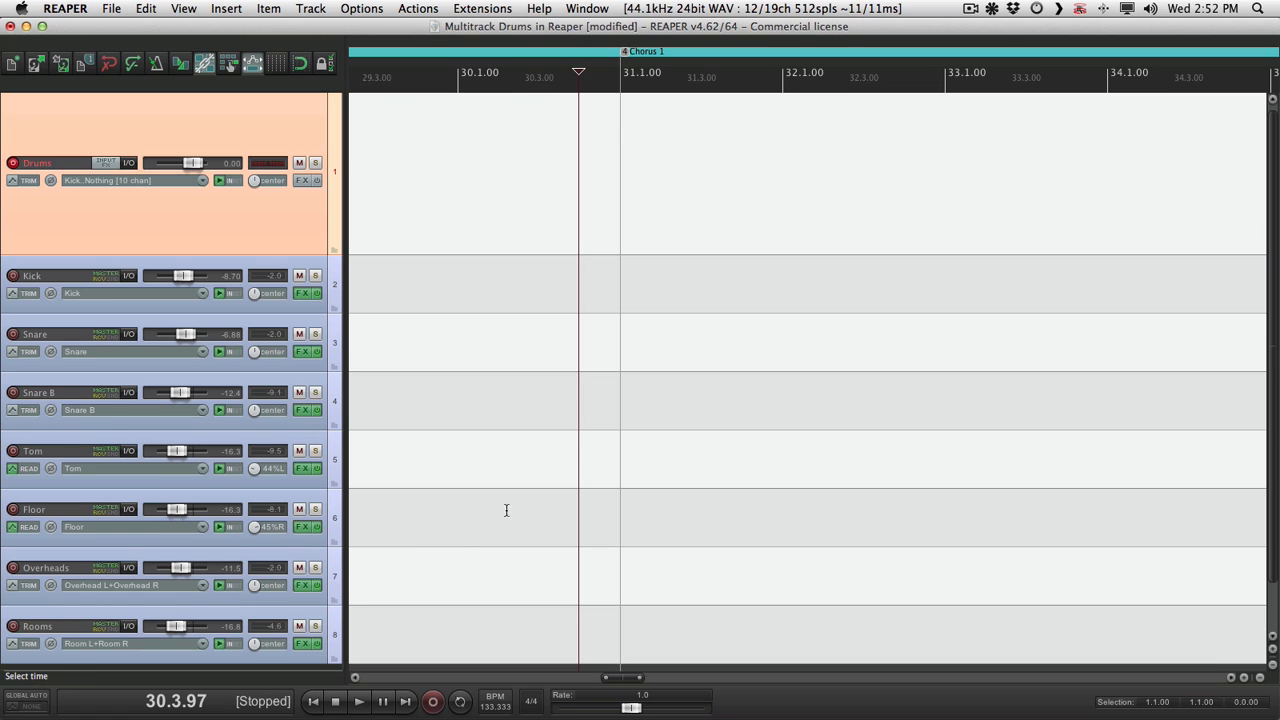
- Set the Drums track's track panel layout to Big Meter and play from just before Chorus 1 to check its channel meters
left_click(585, 185)
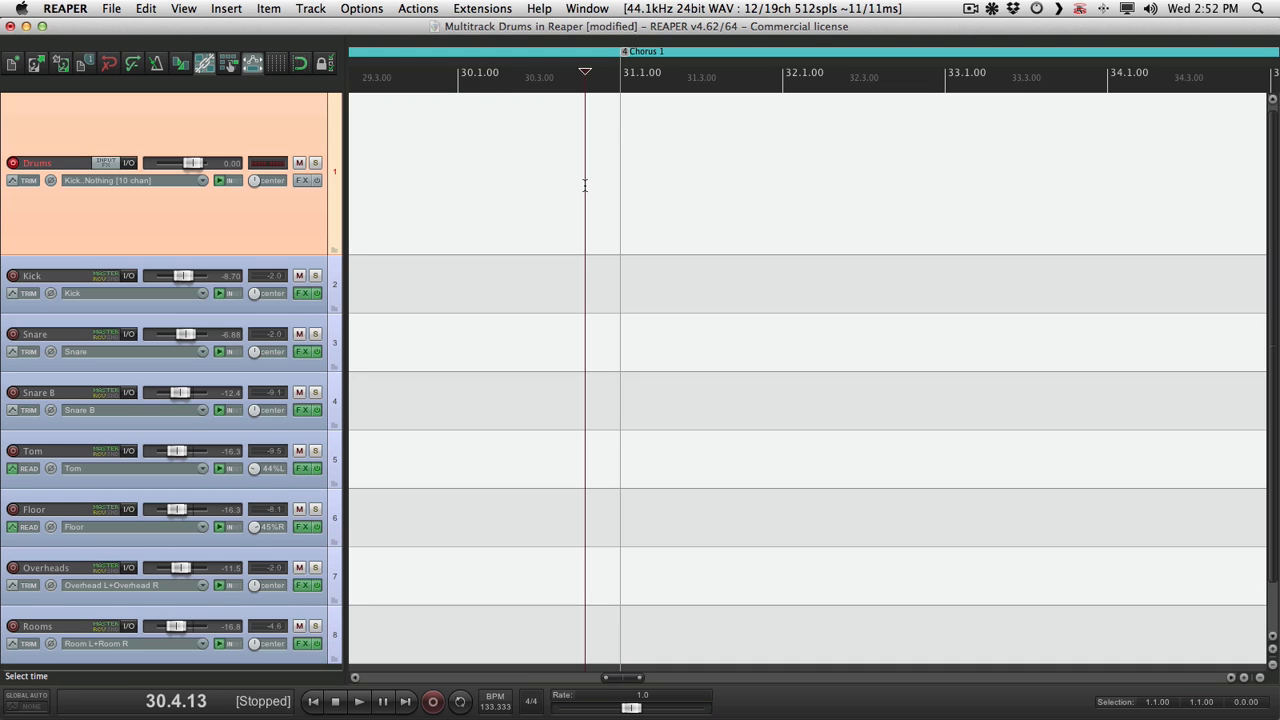
right_click(274, 226)
mouse_move(337, 575)
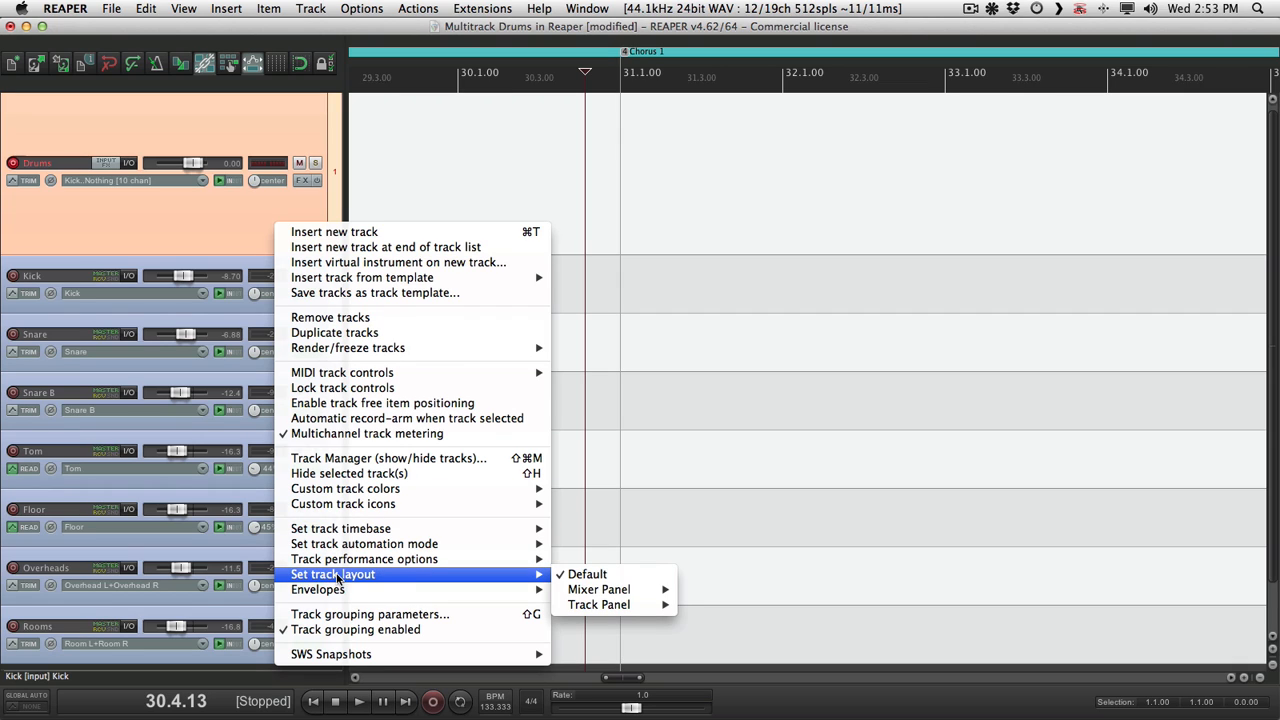
mouse_move(670, 610)
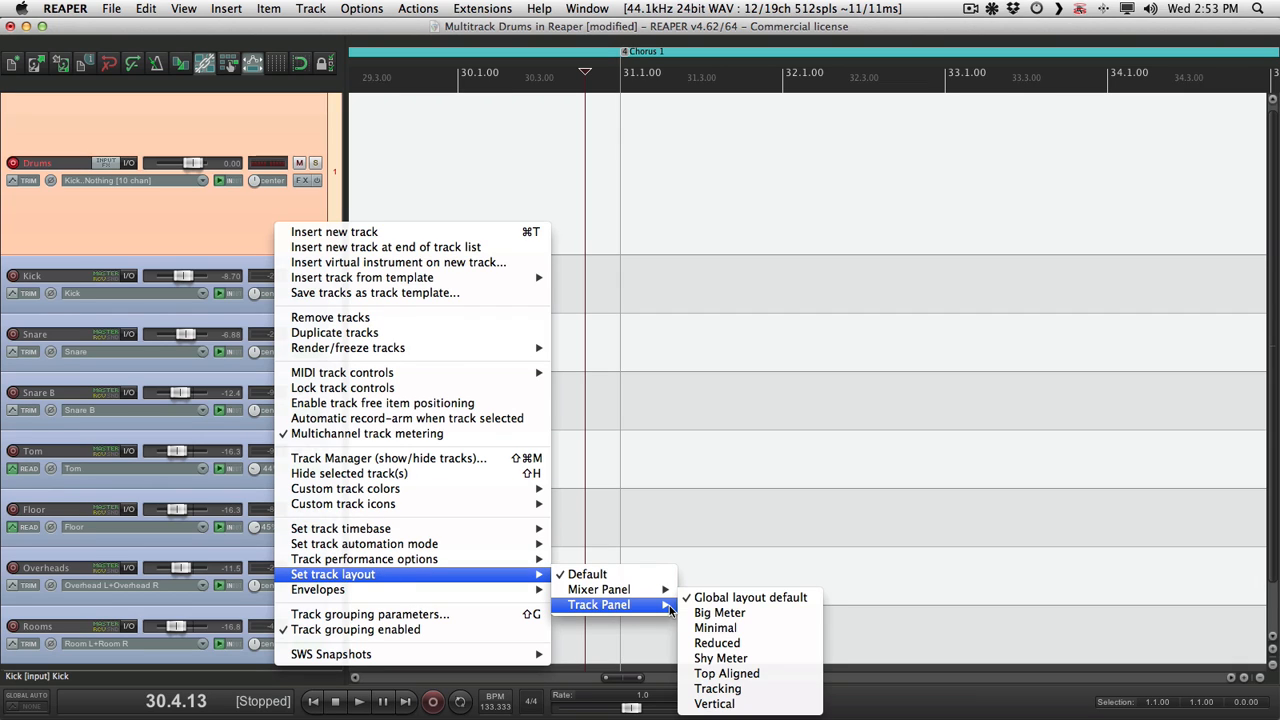
left_click(720, 613)
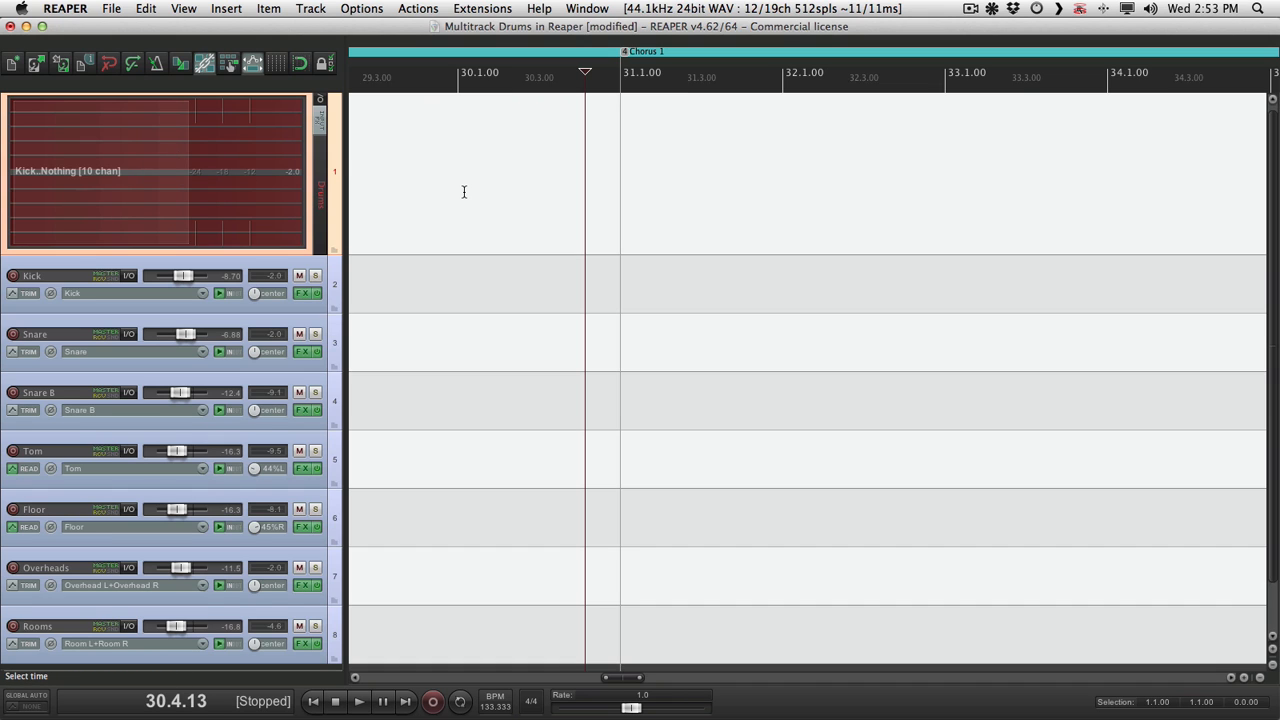
key("space")
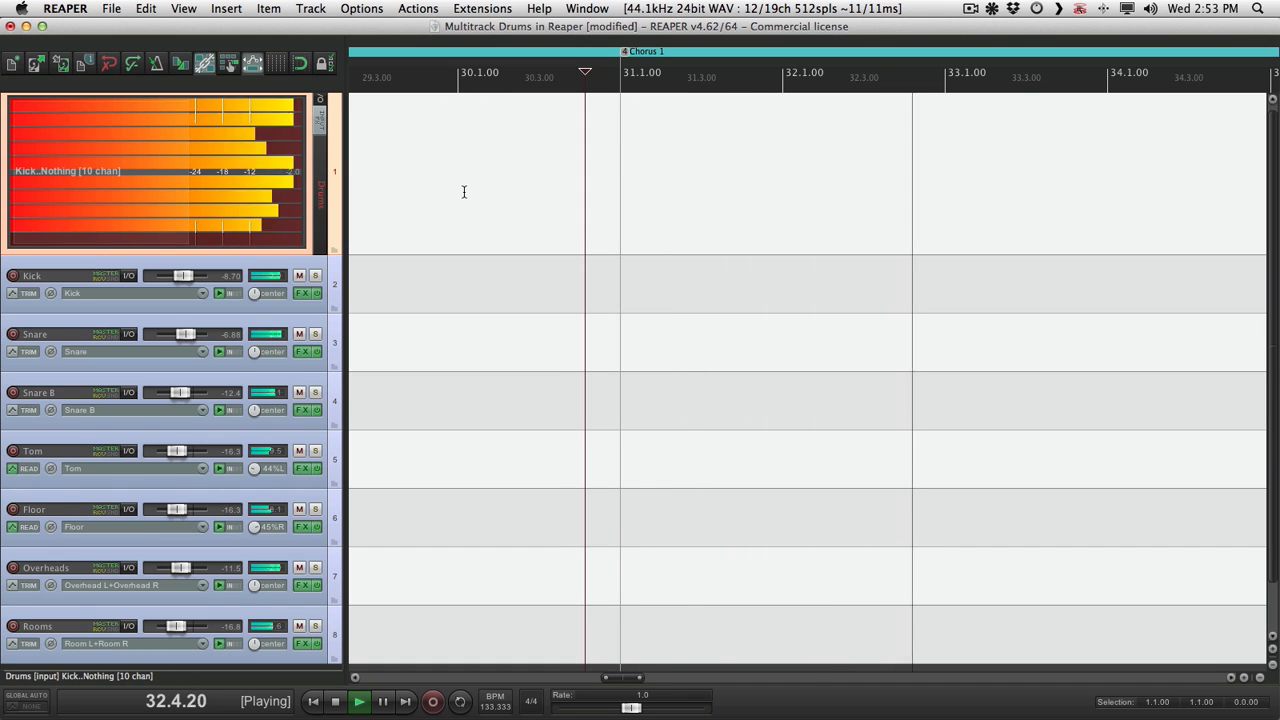
key("space")
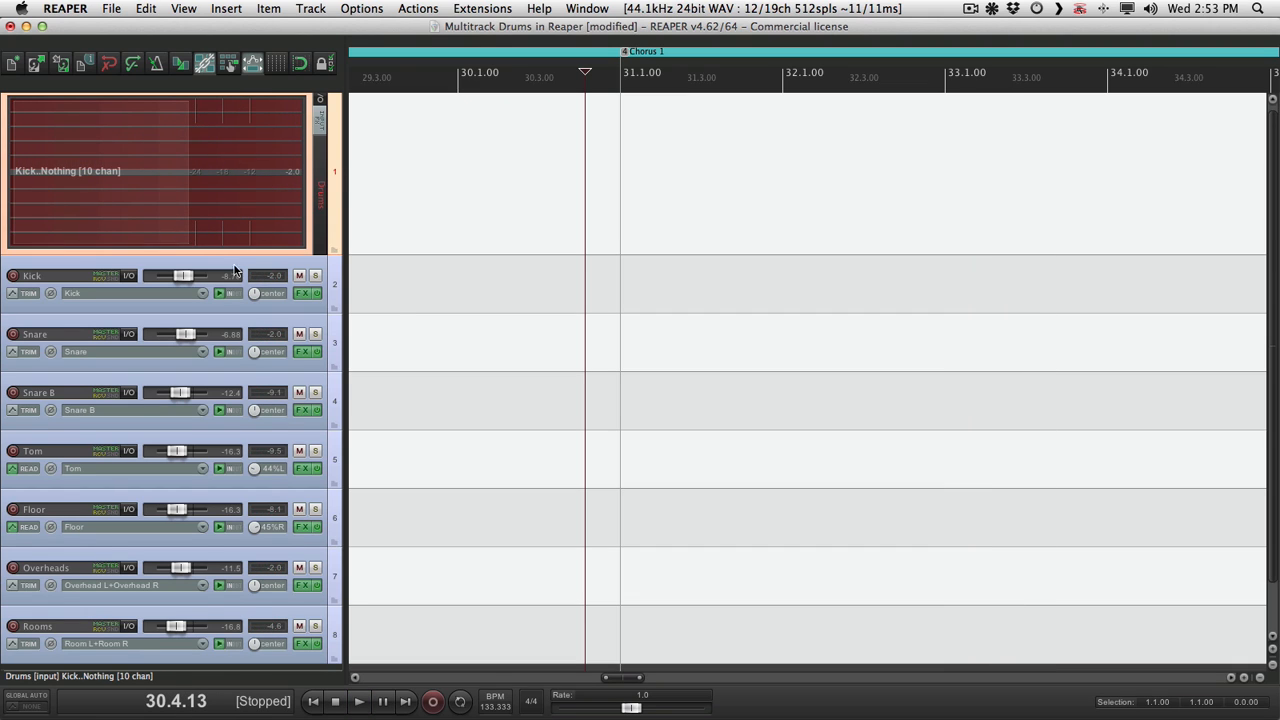
- Record three consecutive takes on the Drums track, each starting at 30.4.07 just before Chorus 1
left_click(584, 165)
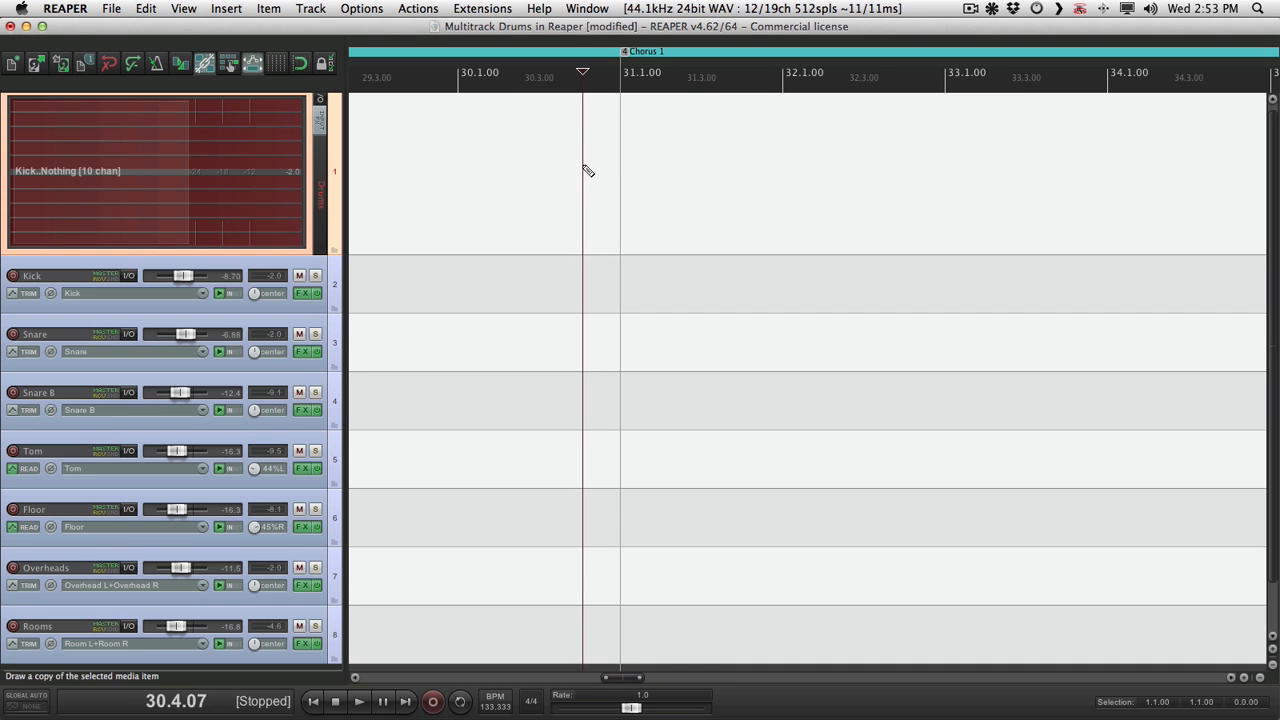
key("super+r")
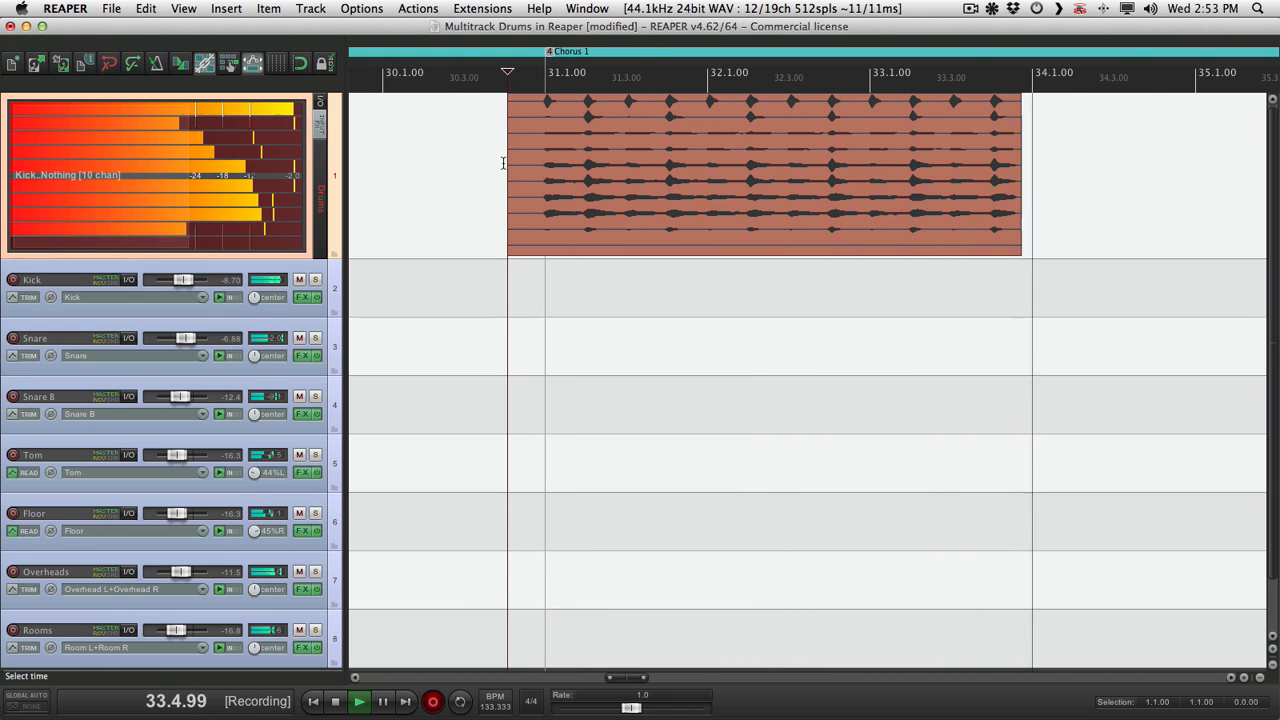
key("space")
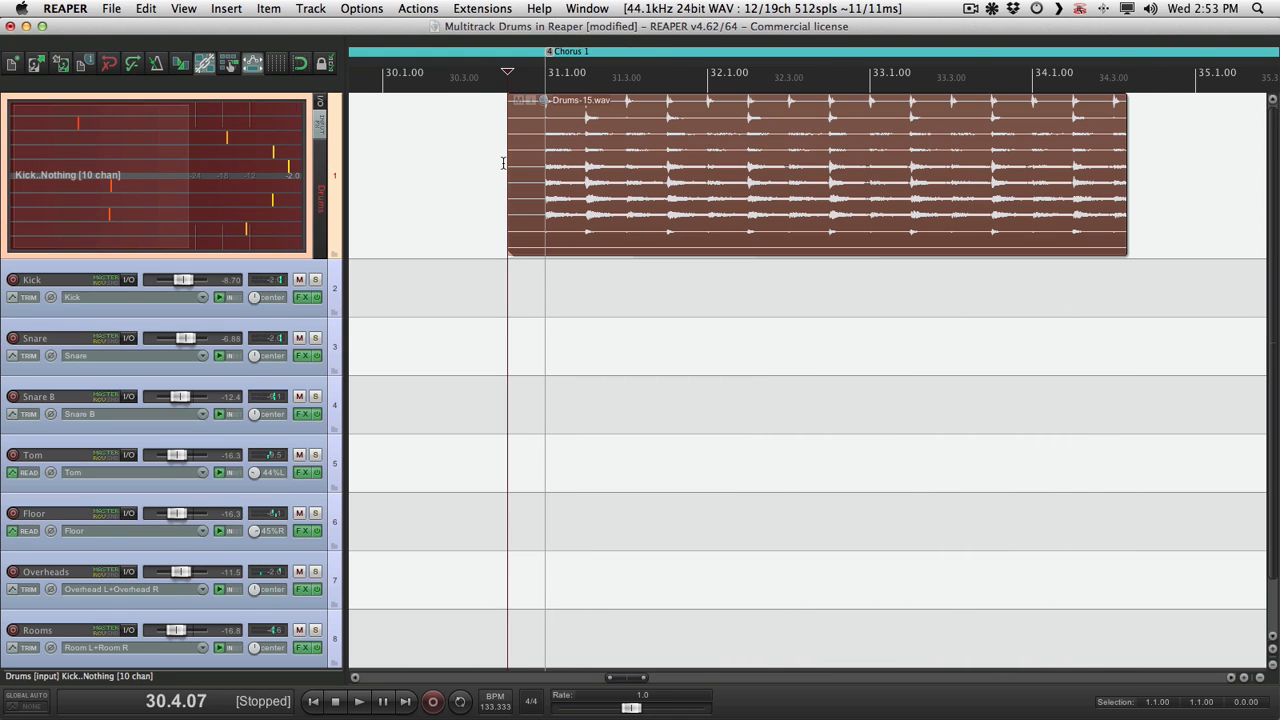
key("super+r")
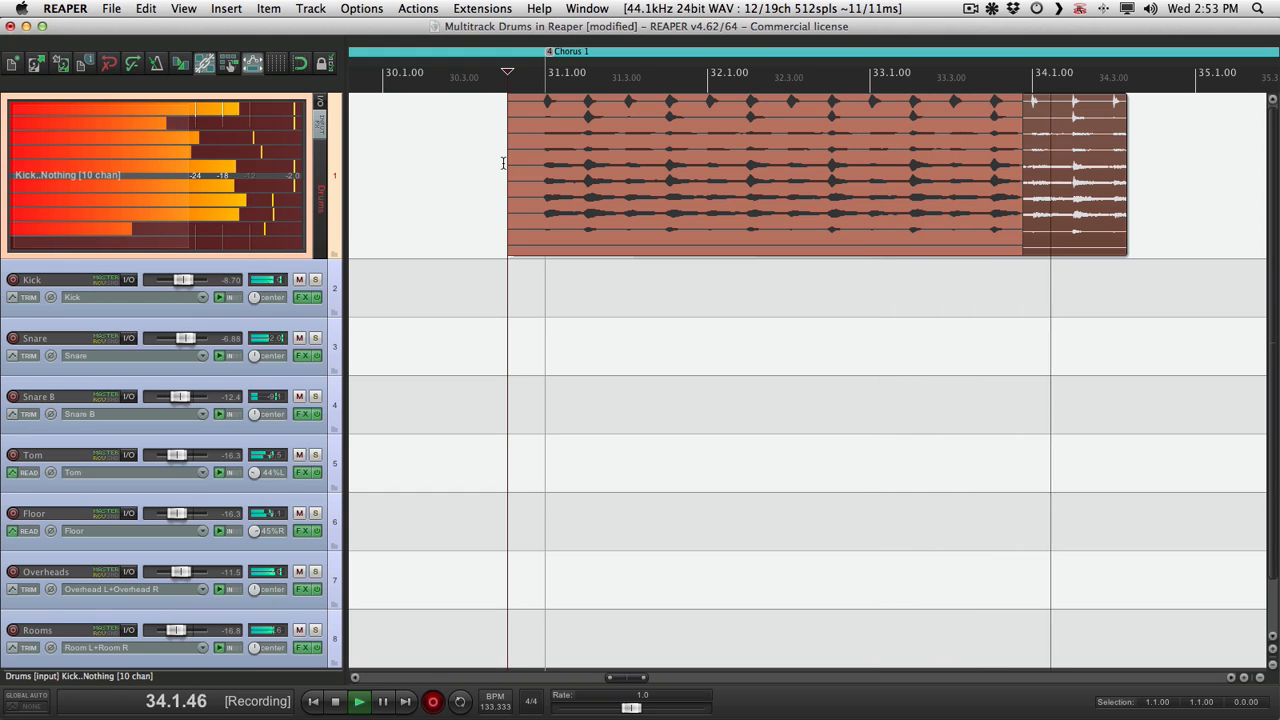
key("space")
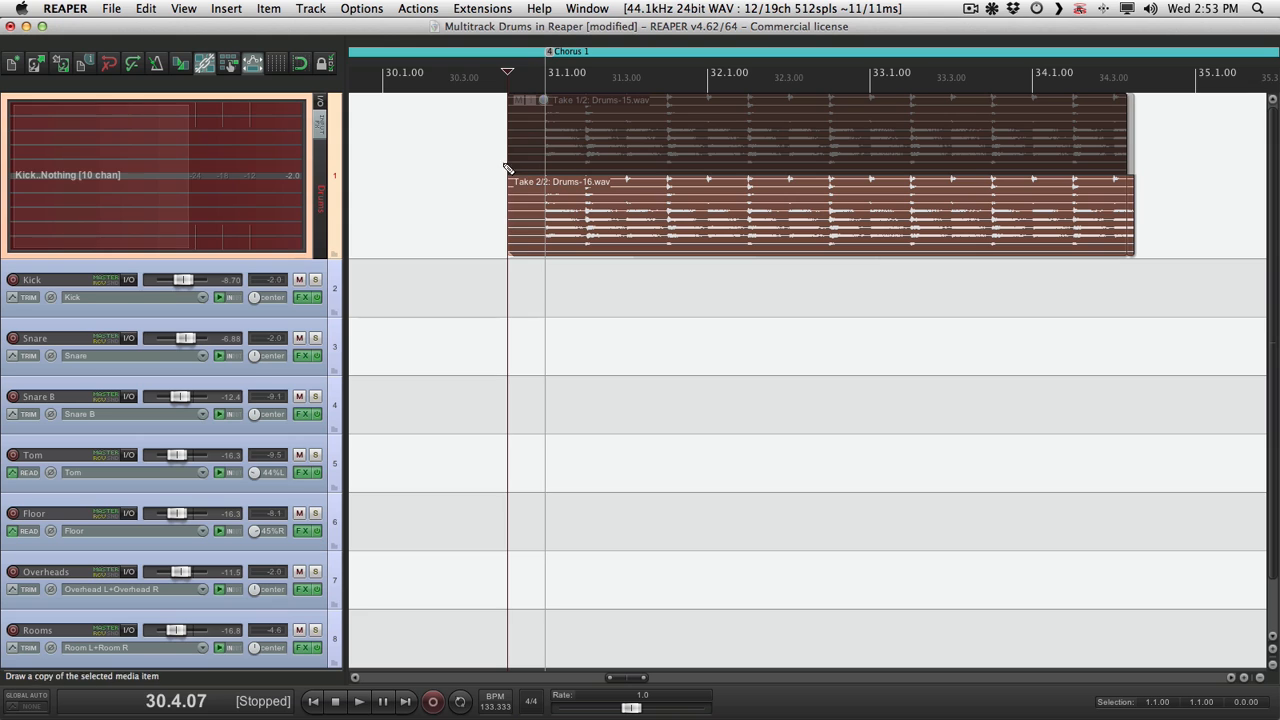
key("super+r")
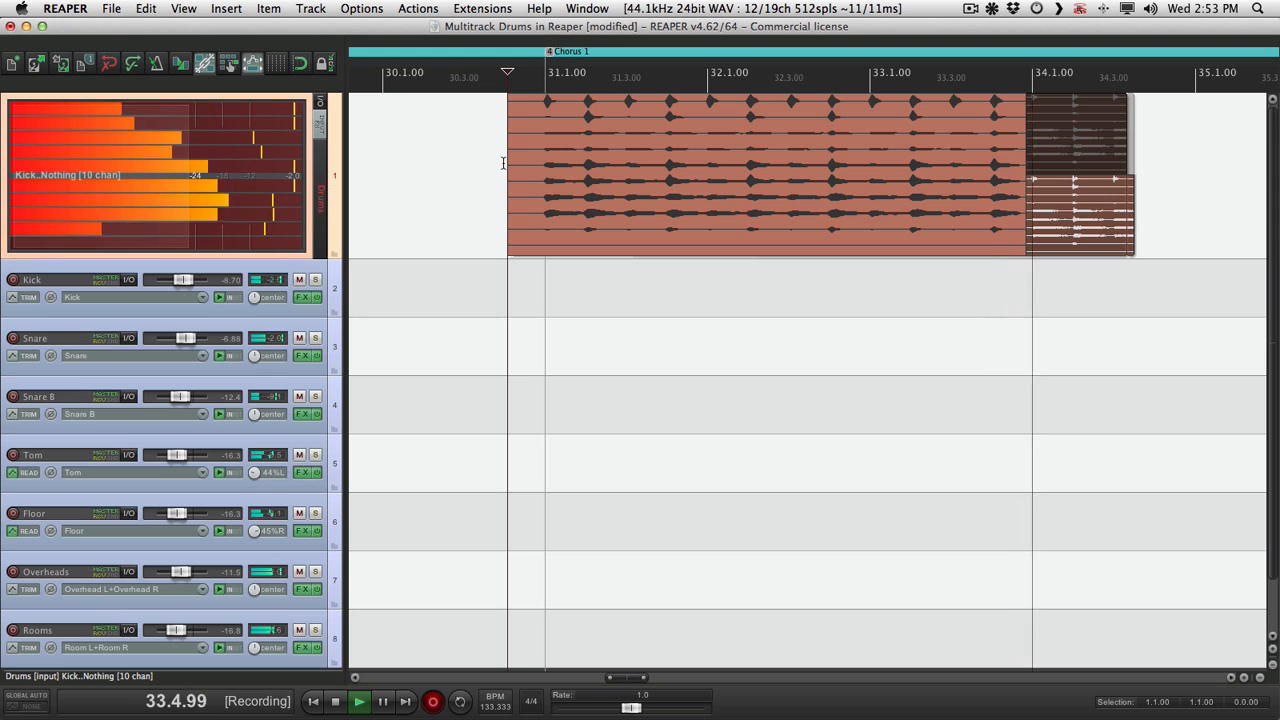
key("space")
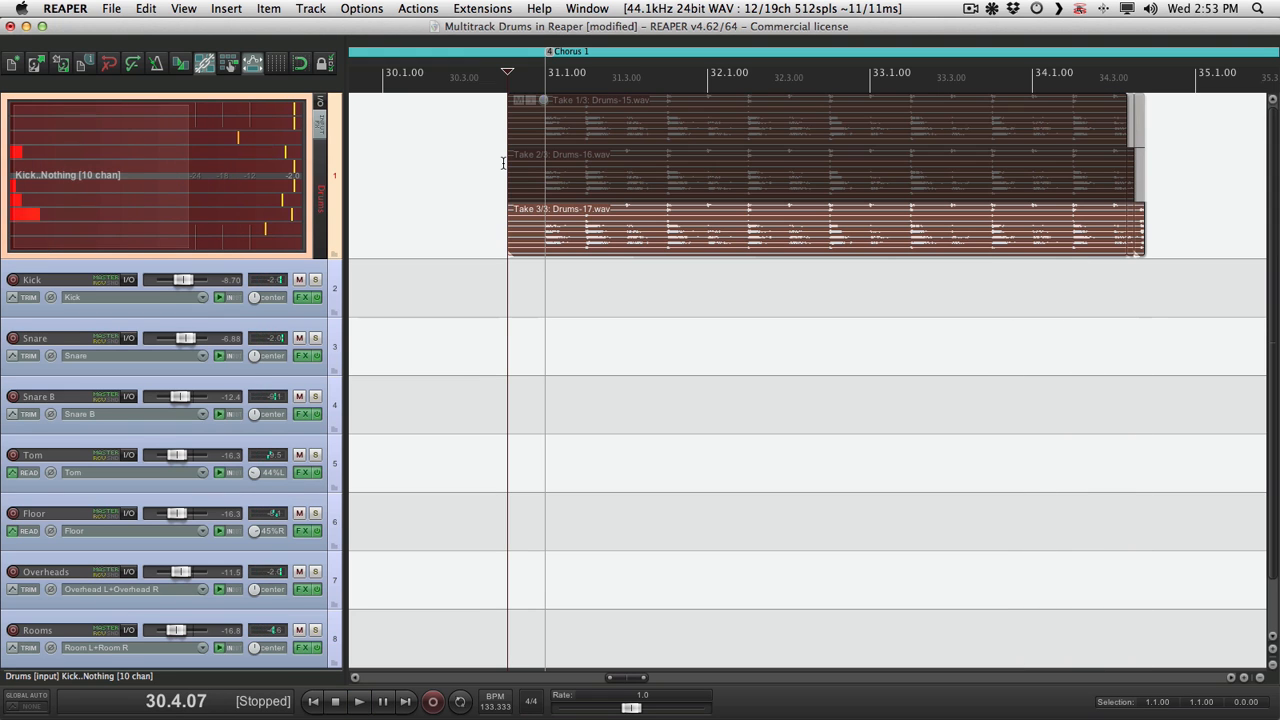
- Enlarge the Drums track so its three takes show tall waveforms, and set its track layout to Default
left_click(482, 163)
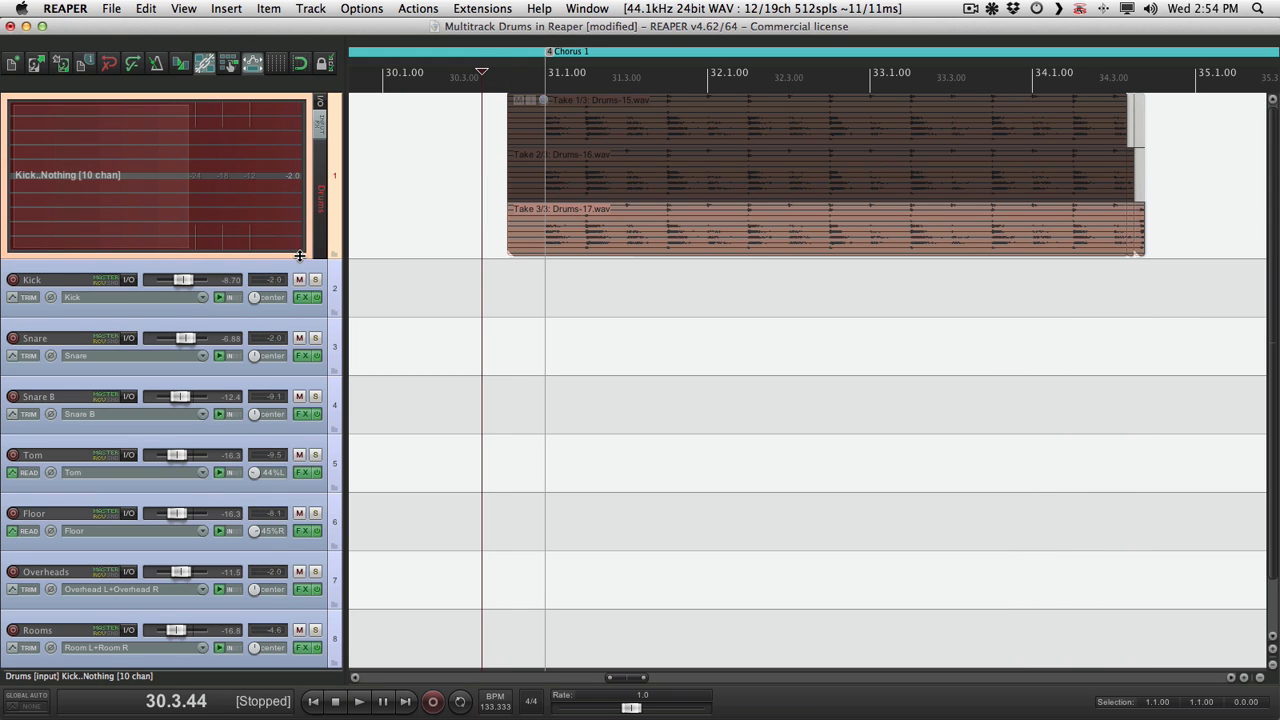
left_click_drag(298, 259, 239, 583)
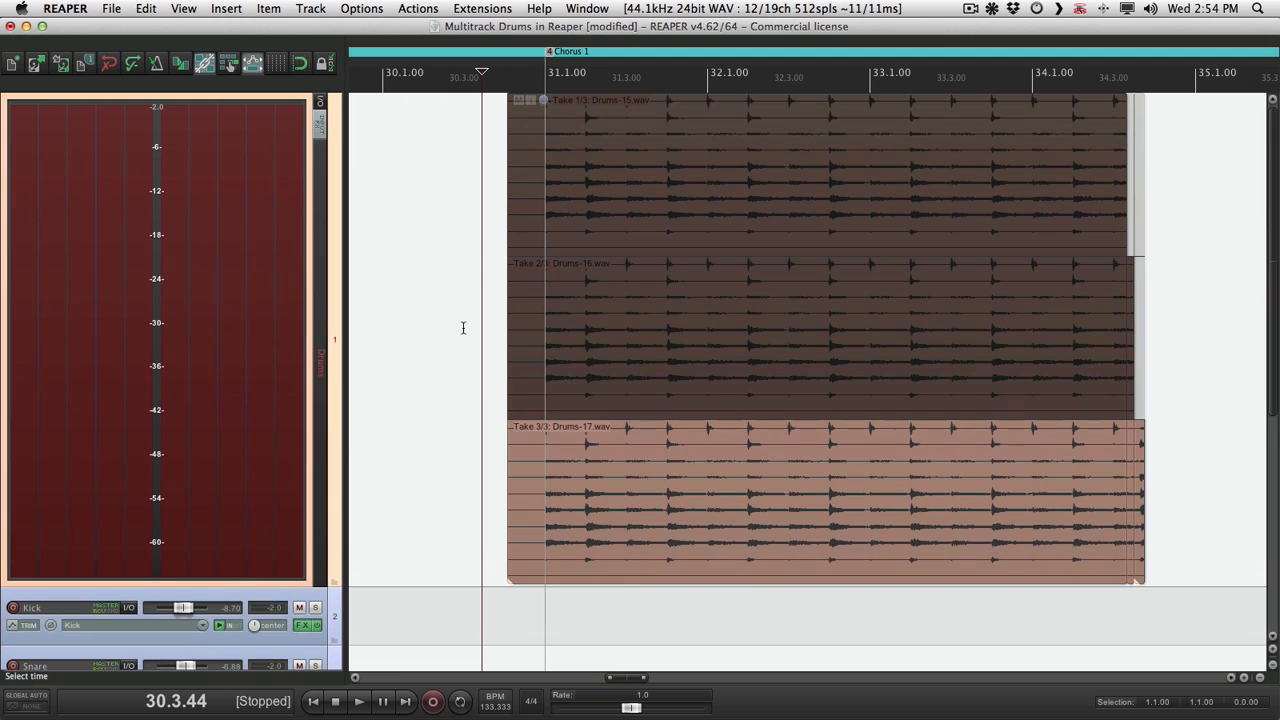
scroll(487, 227, "right", 4)
scroll(487, 227, "left", 1)
left_click(375, 200)
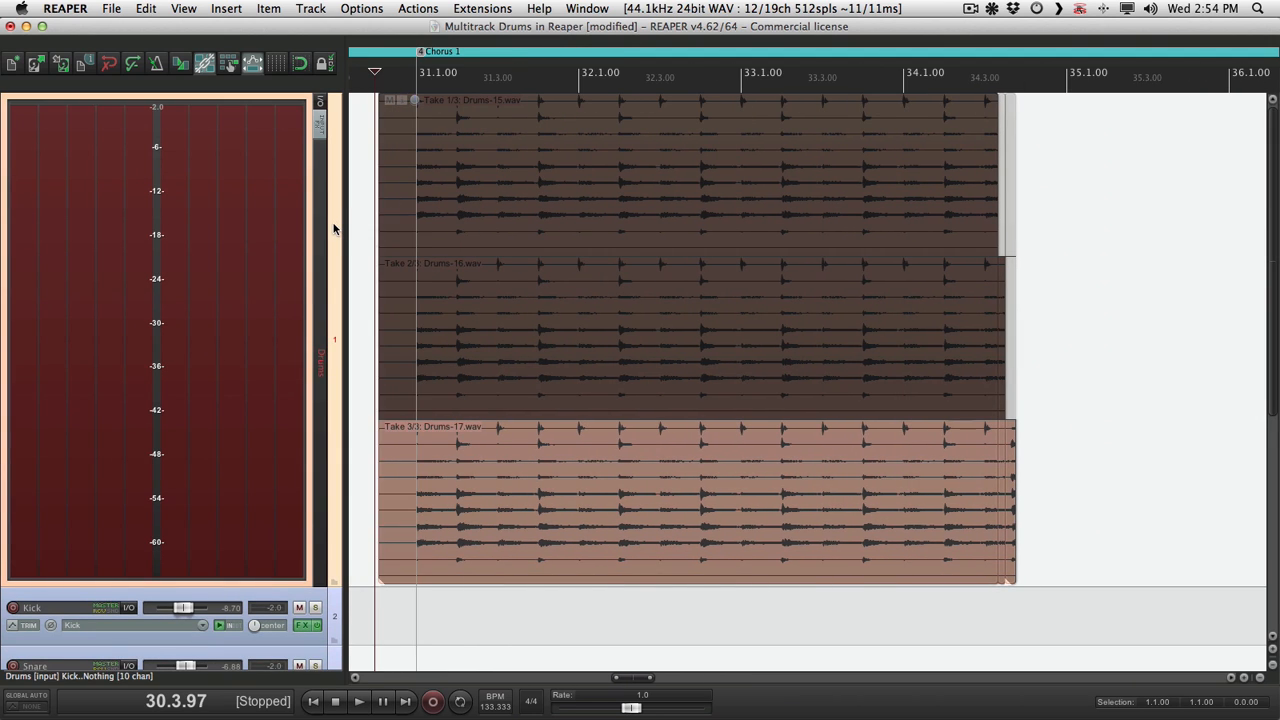
right_click(333, 228)
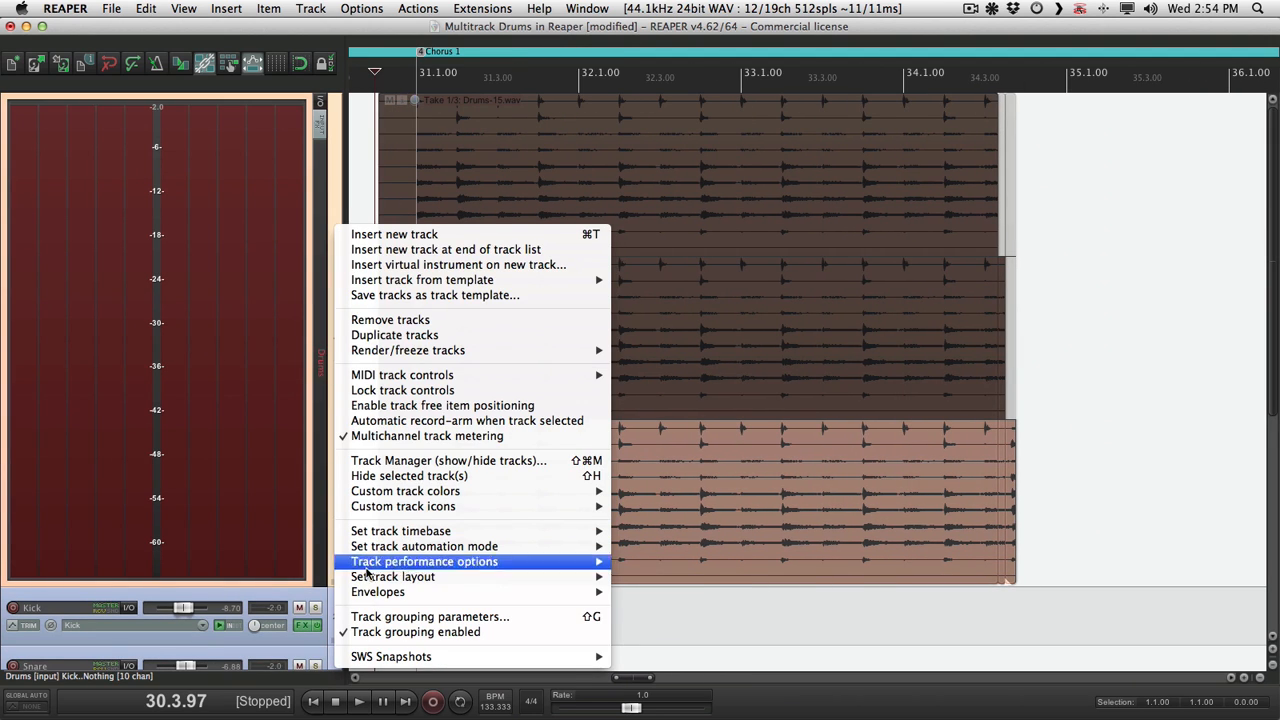
mouse_move(368, 580)
left_click(646, 576)
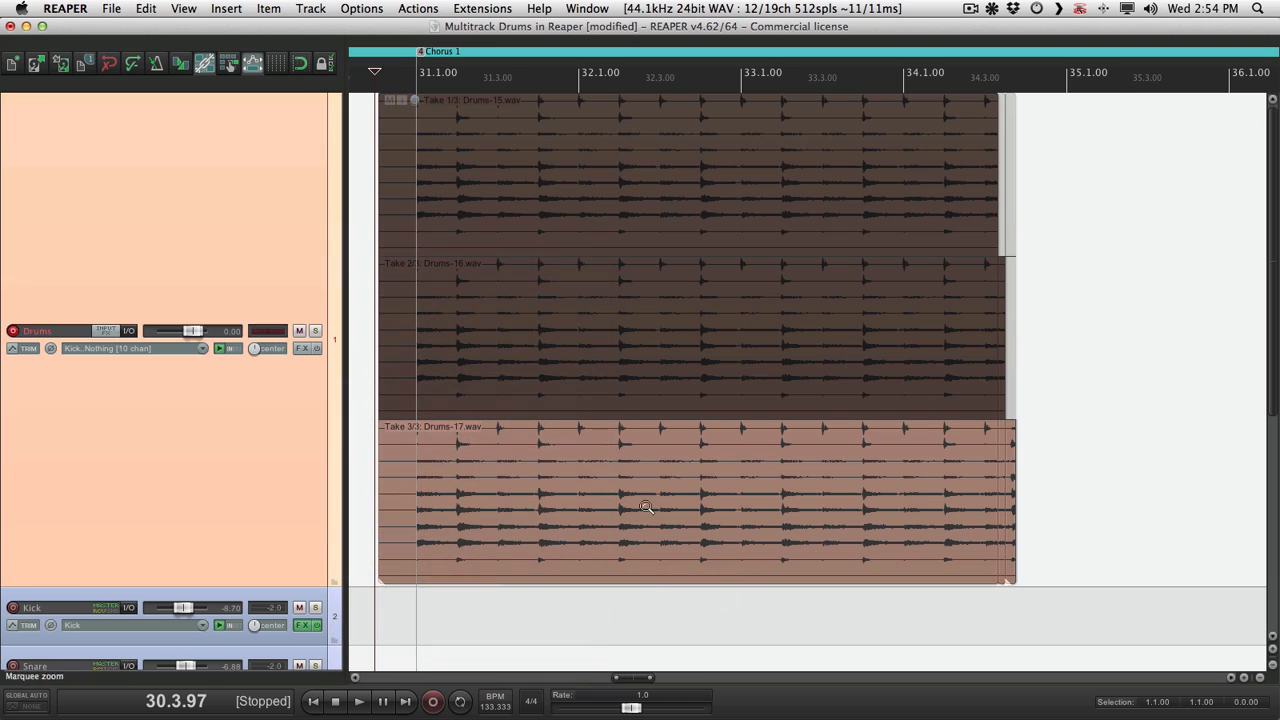
left_click(370, 310)
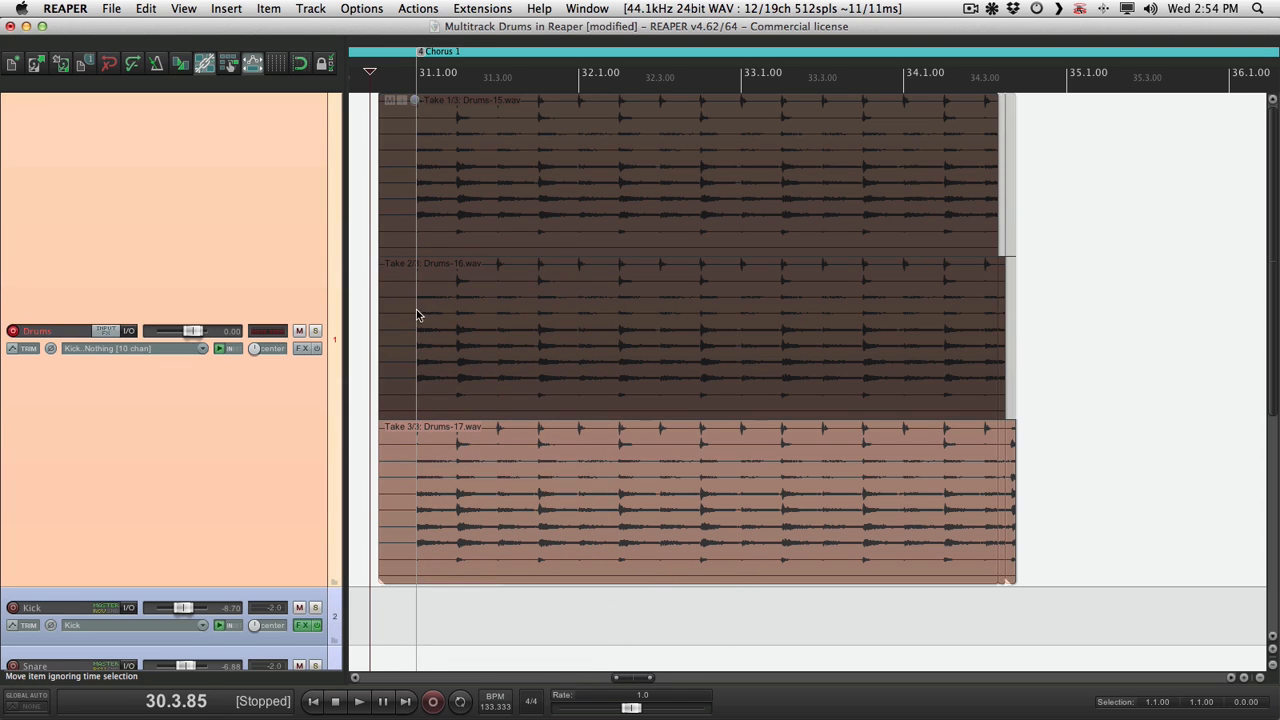
- Audition the three Drums takes in turn by making each one active during short playbacks within Chorus 1
left_click(460, 134)
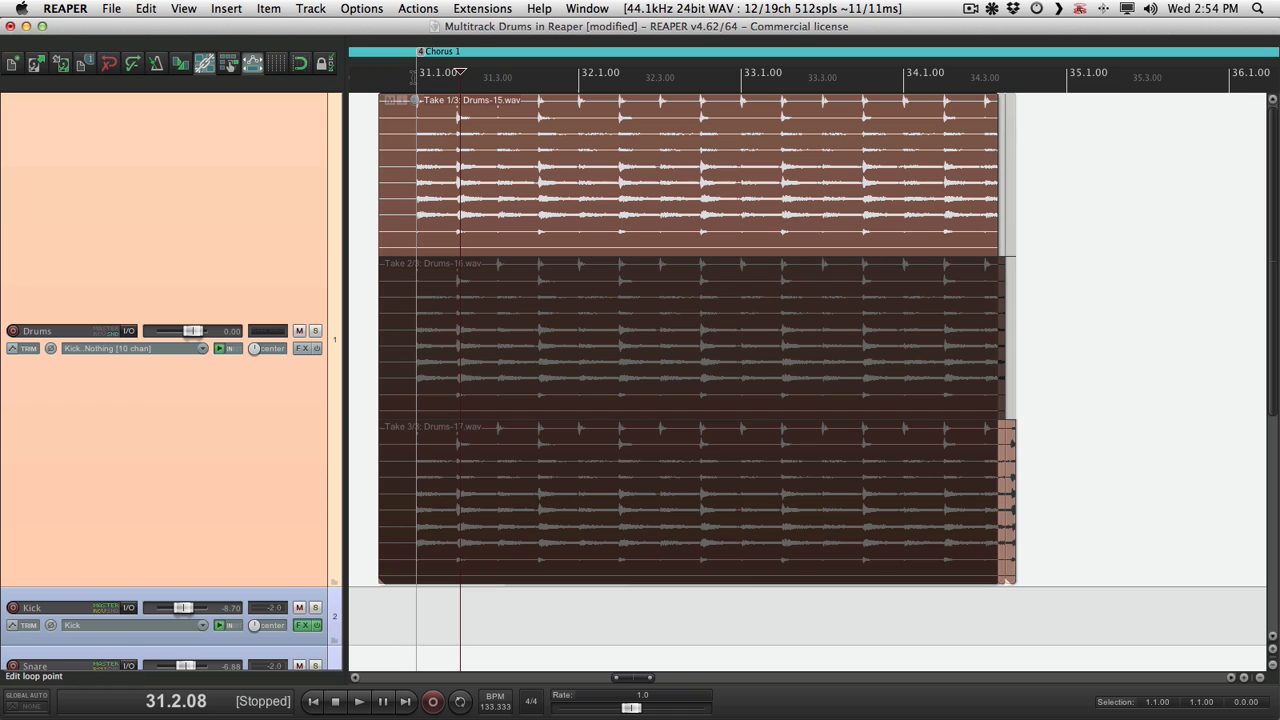
left_click(412, 77)
key("space")
left_click(640, 297)
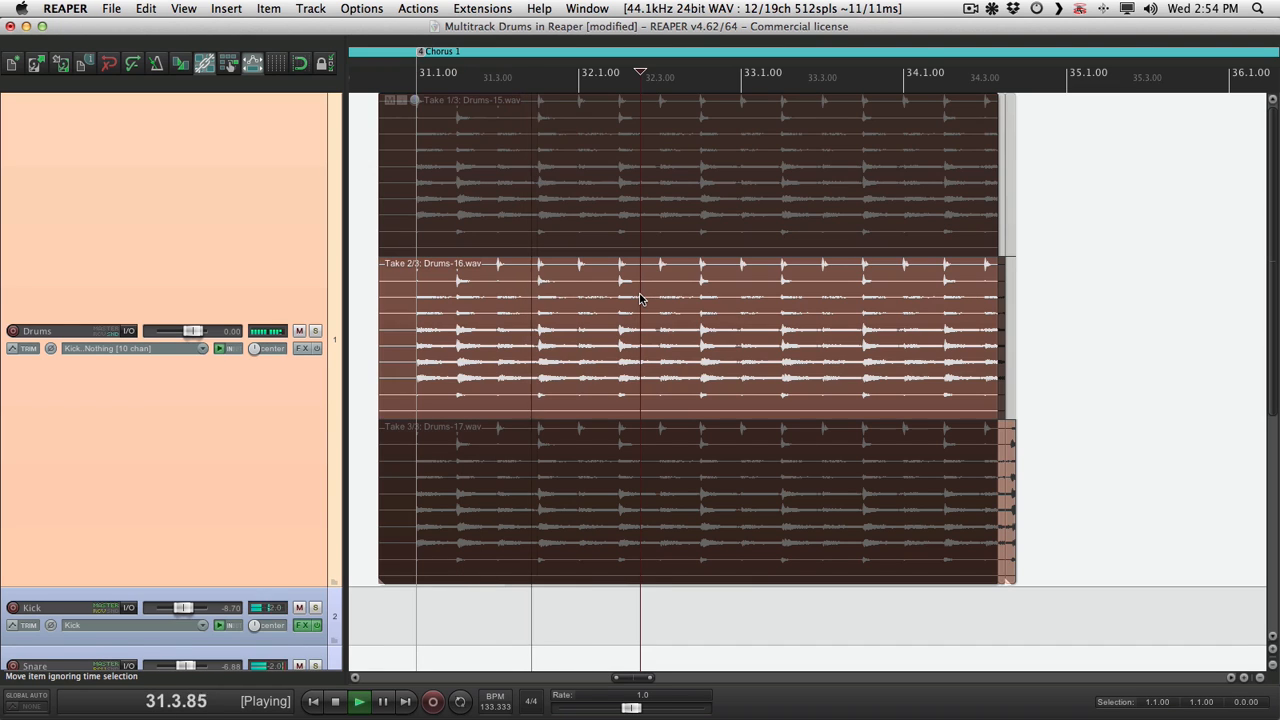
key("space")
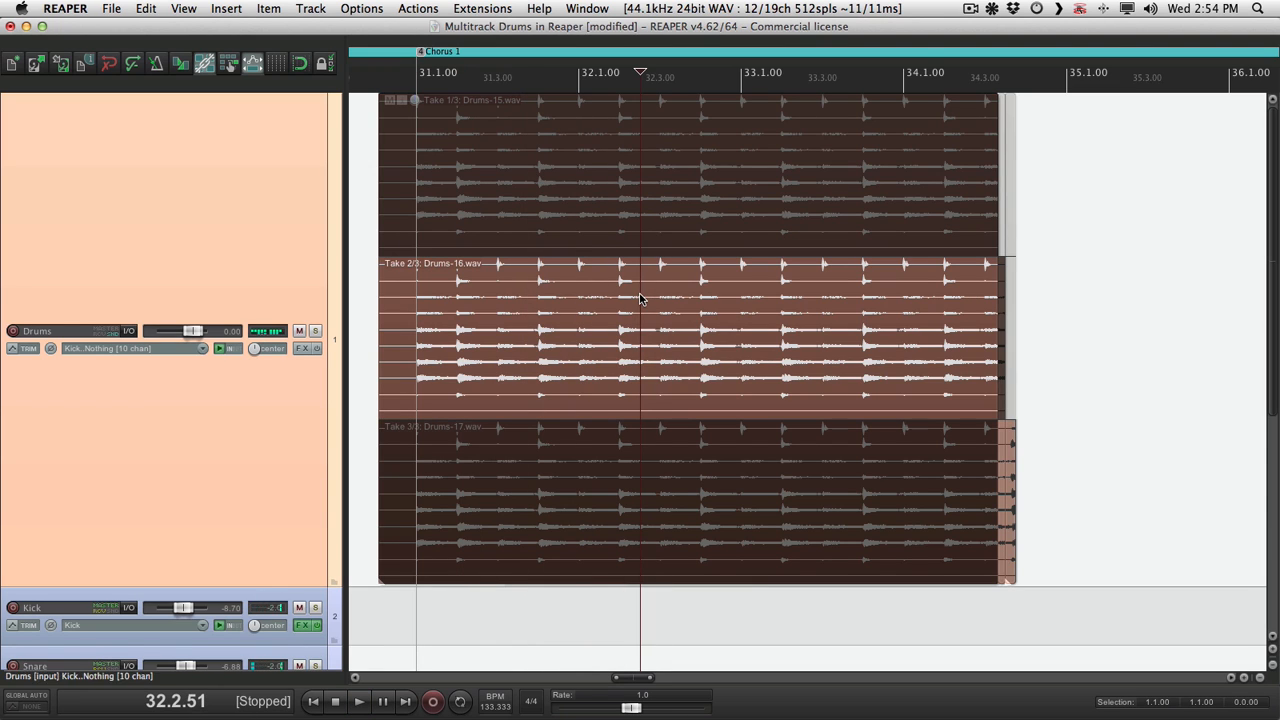
left_click(729, 459)
left_click(688, 78)
key("space")
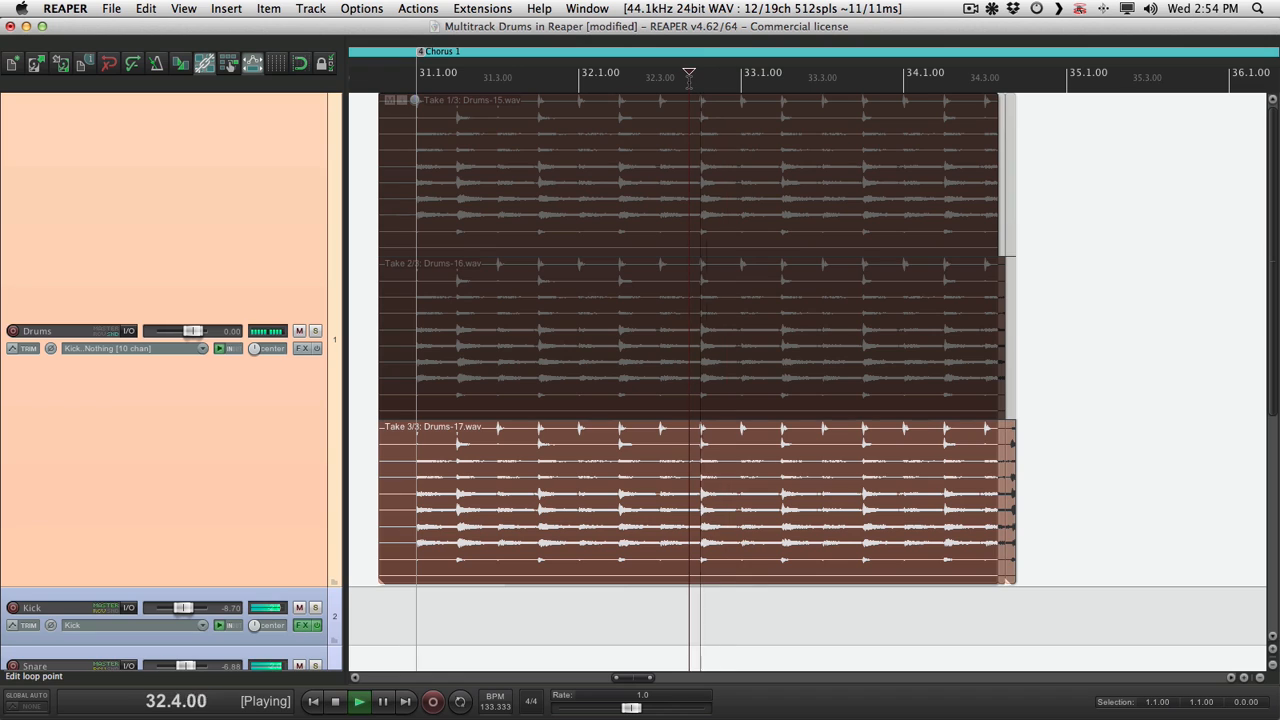
key("space")
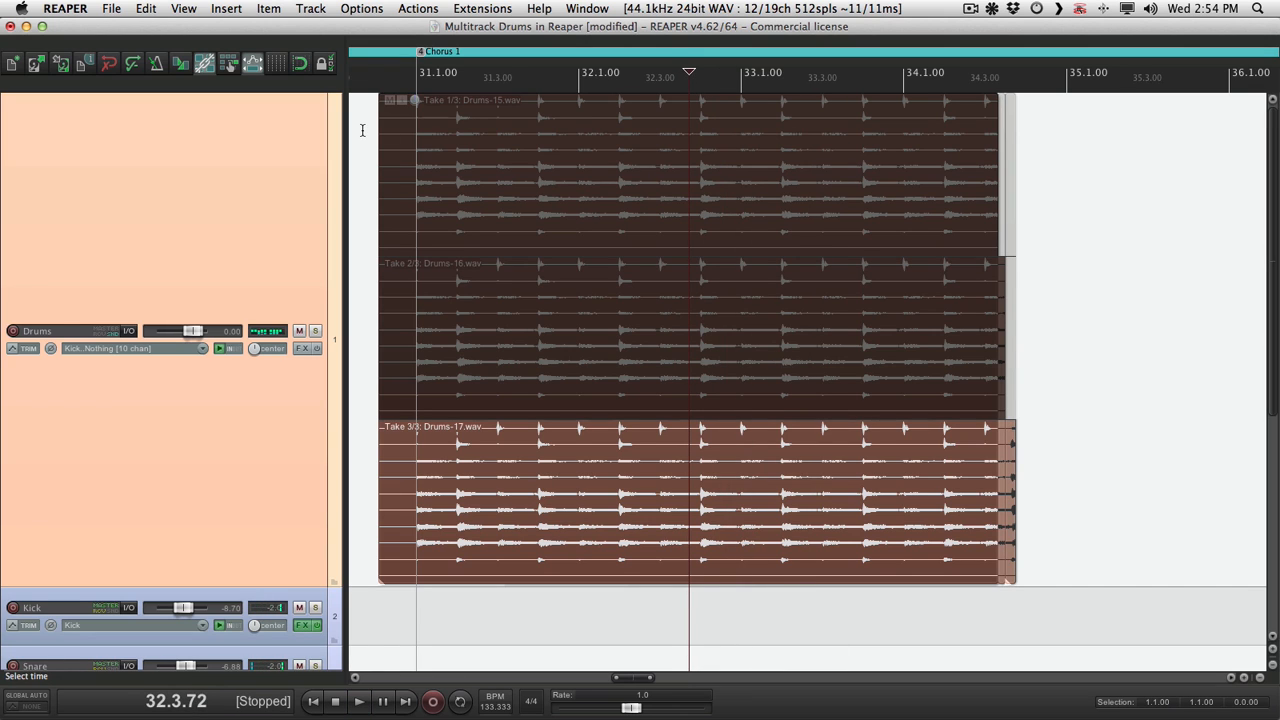
- Make take 1 of the Drums item active and split the item with all its takes at 31.3.73
left_click(362, 130)
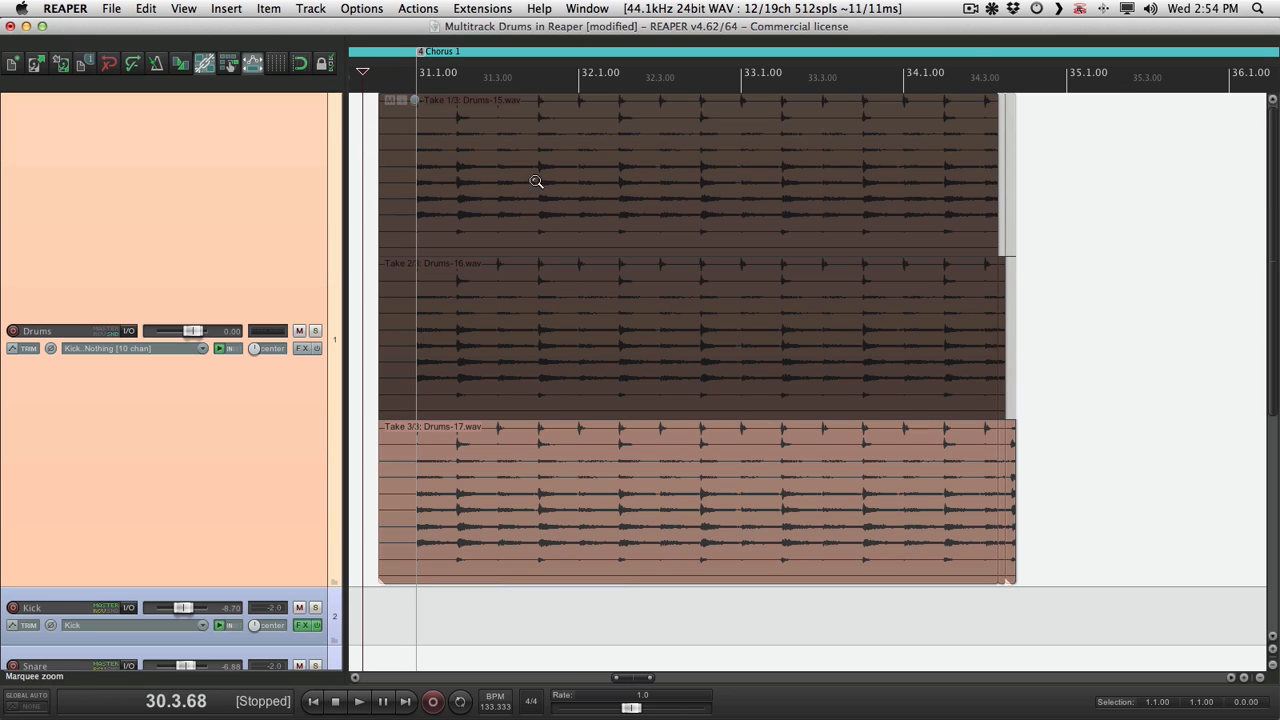
left_click(527, 129)
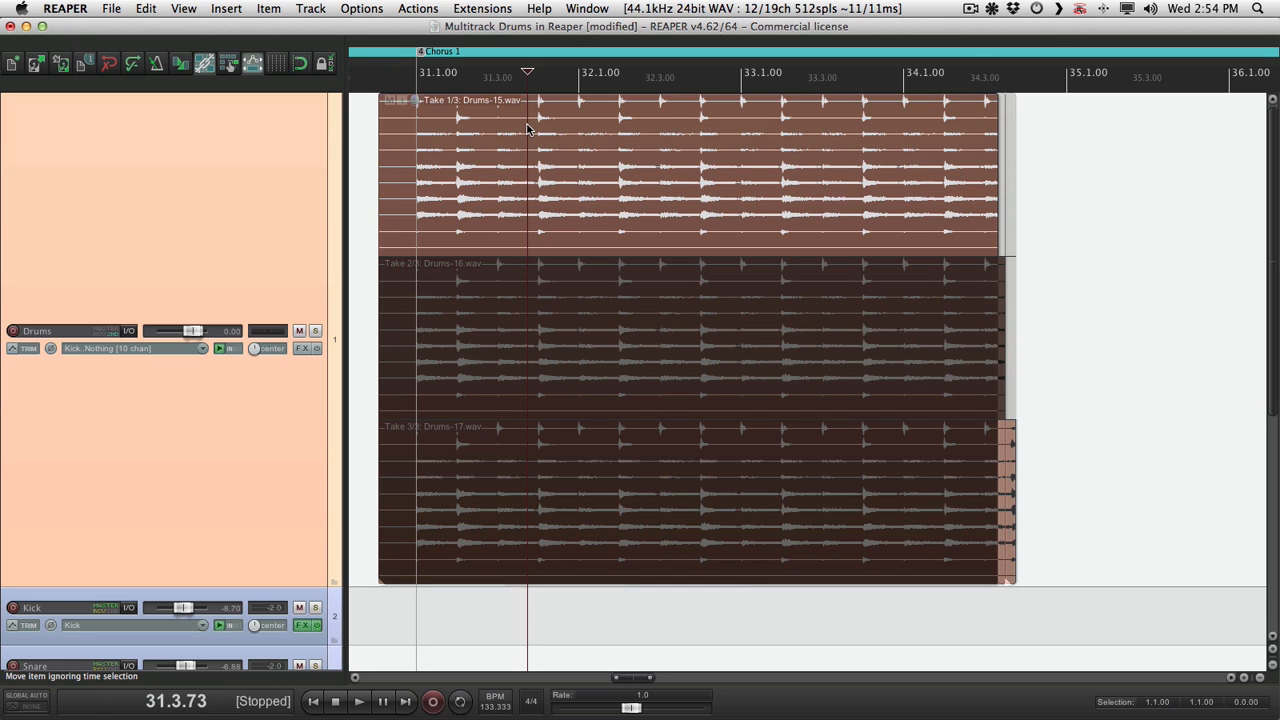
key("s")
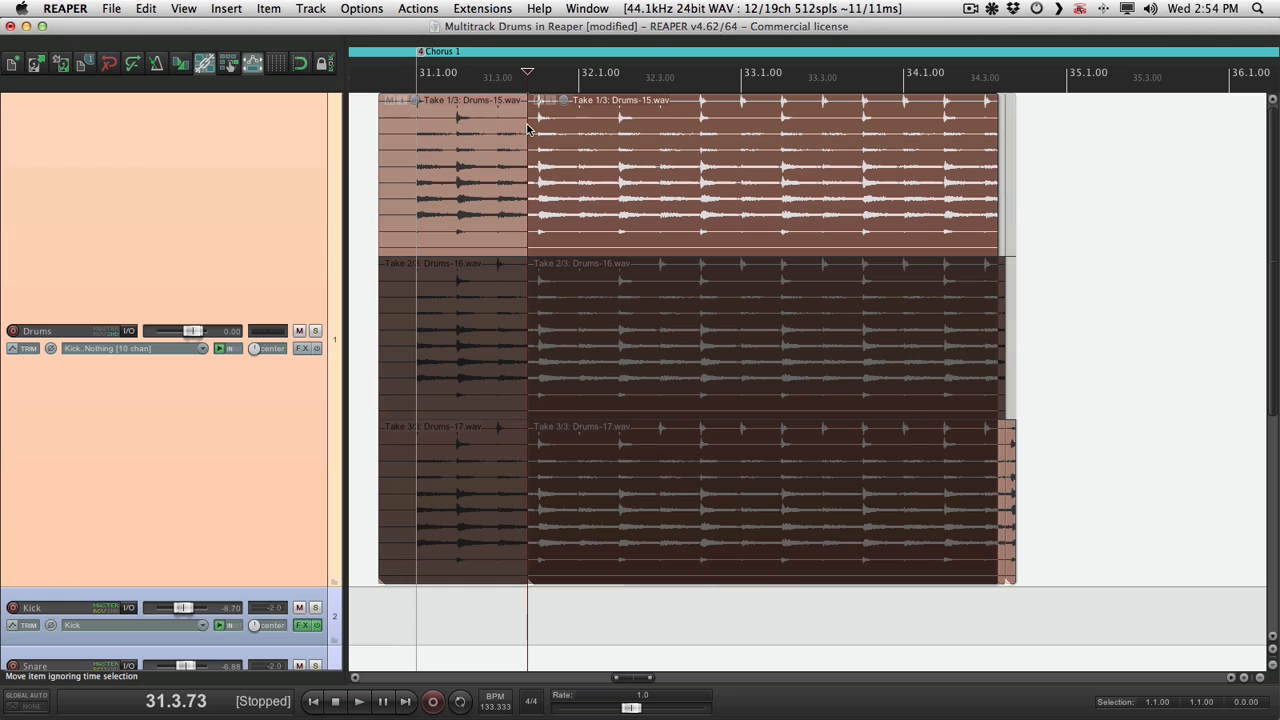
- Split the Drums item with all its takes just before each remaining snare hit through bar 34, including at 33.1.60 and 34.1.66
left_click(605, 128)
key("s")
left_click(690, 130)
key("s")
left_click(765, 133)
key("s")
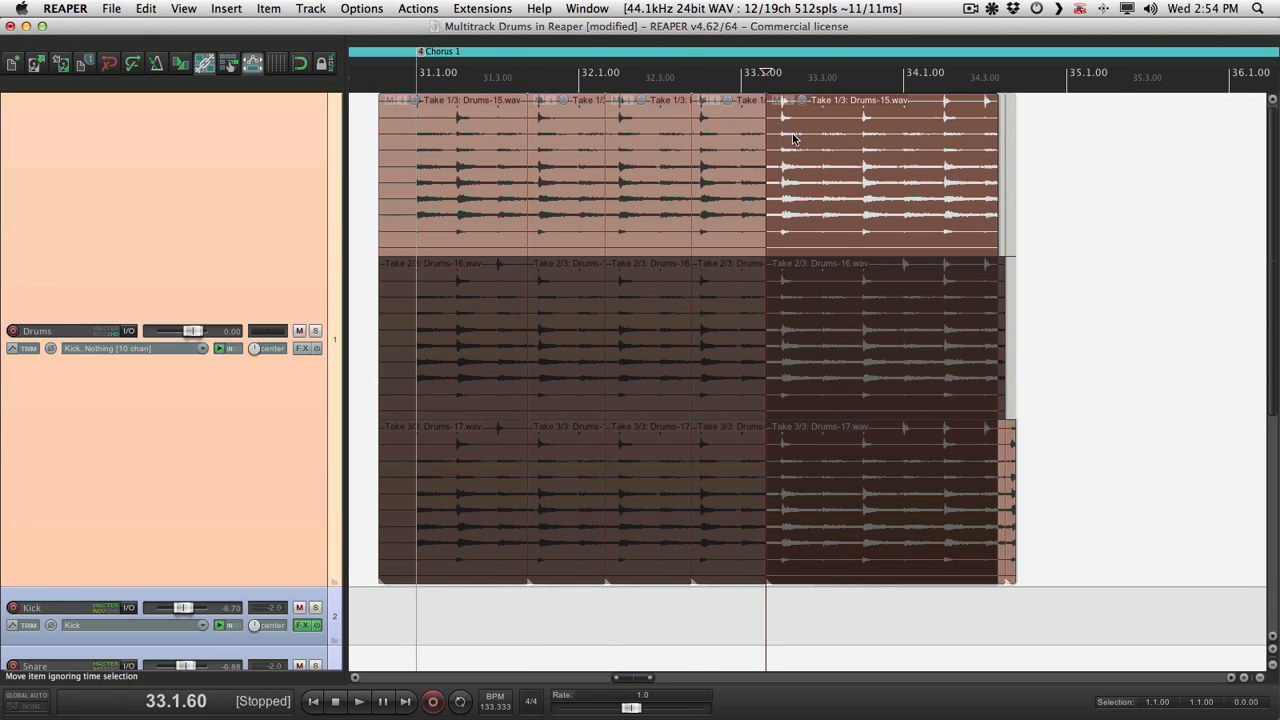
left_click(853, 138)
key("s")
left_click(929, 136)
key("s")
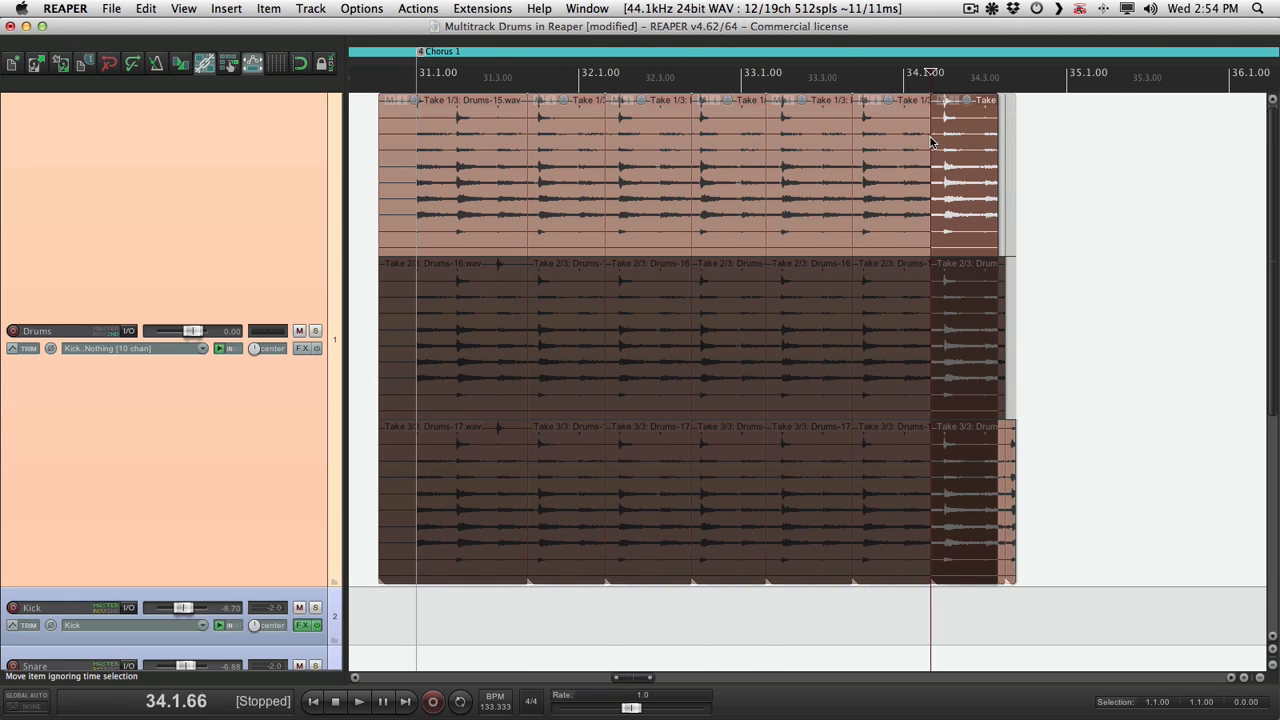
- Comp the Drums takes by activating take 2 in the second, fourth and sixth segments and take 3 in the third and last
left_click(366, 152)
key("z")
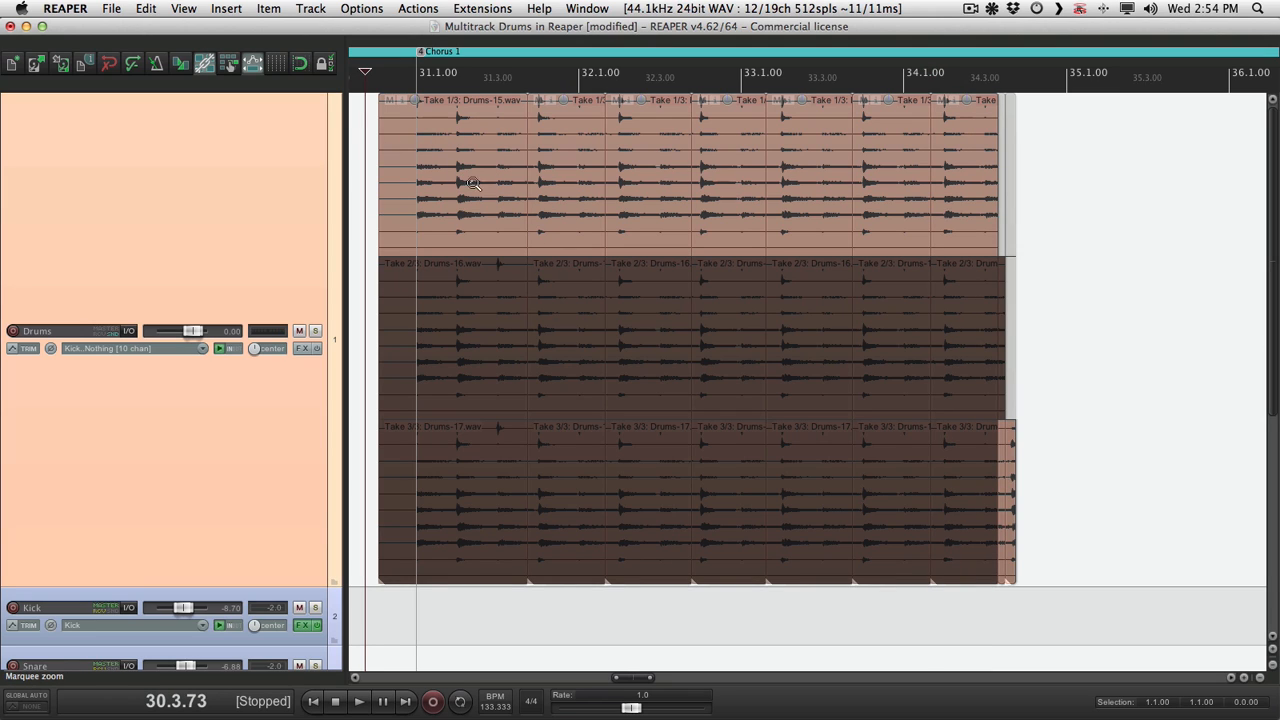
left_click(551, 288)
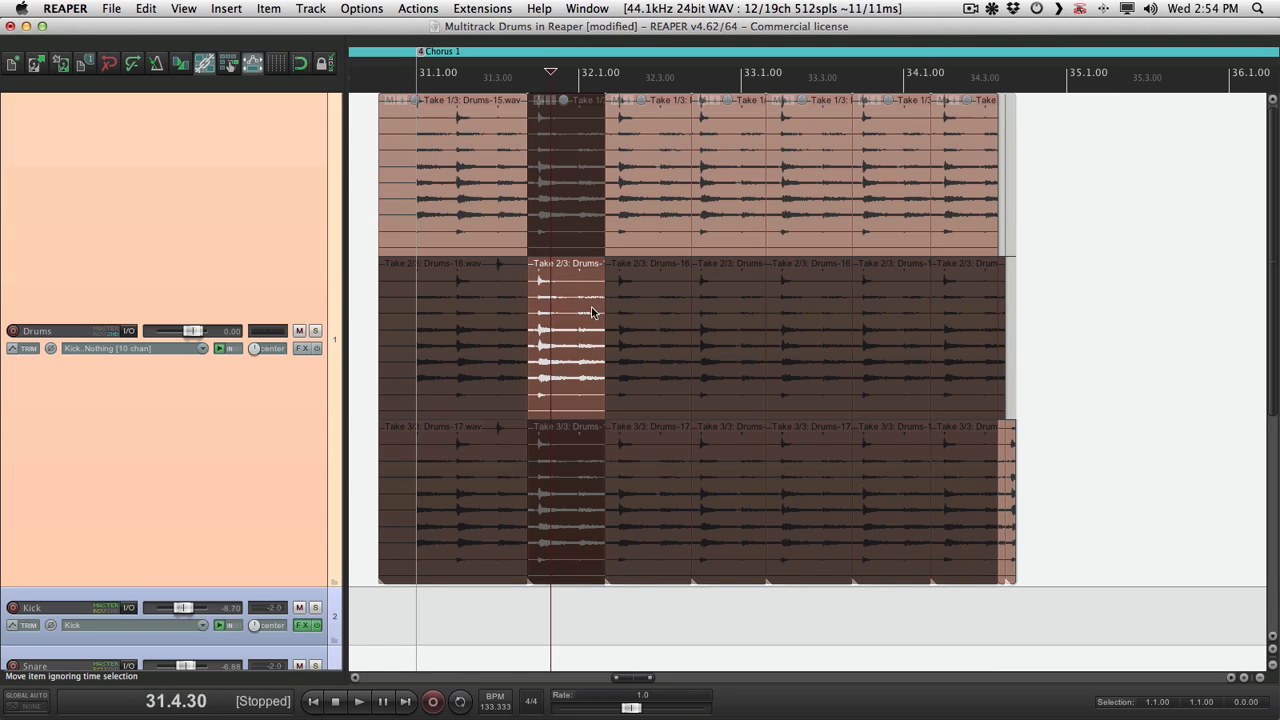
left_click(660, 466)
left_click(727, 322)
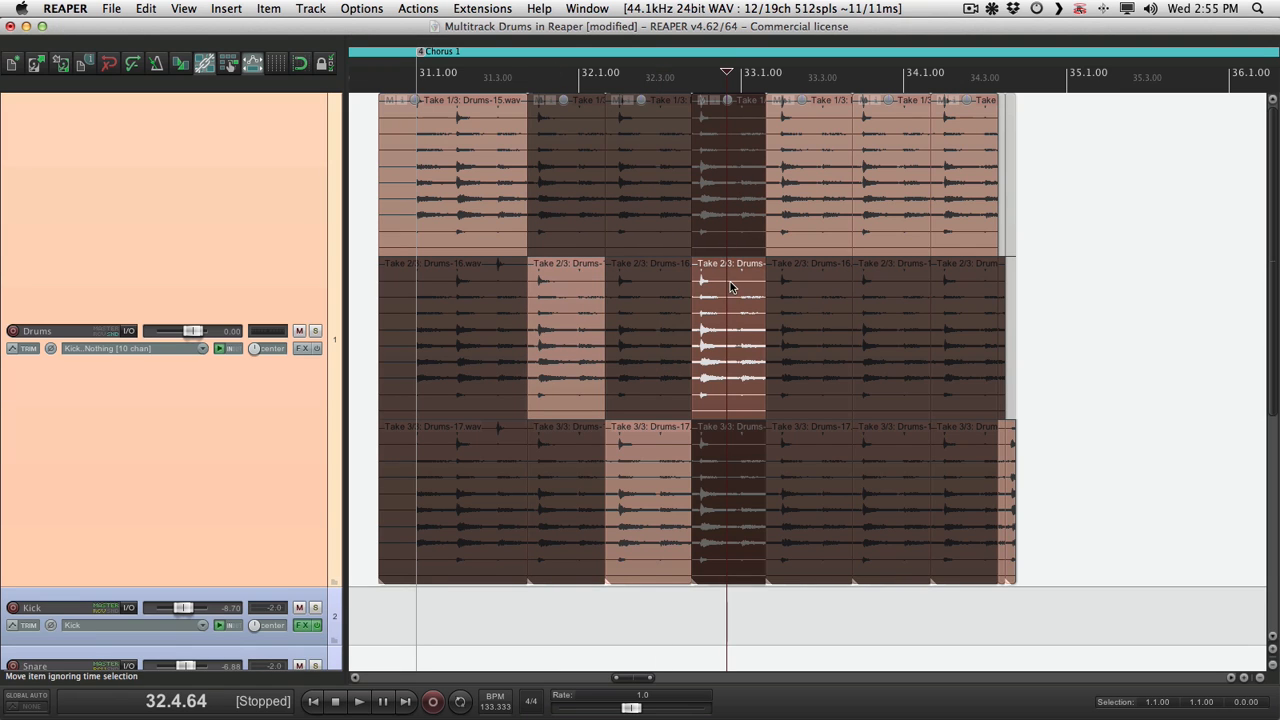
left_click(883, 286)
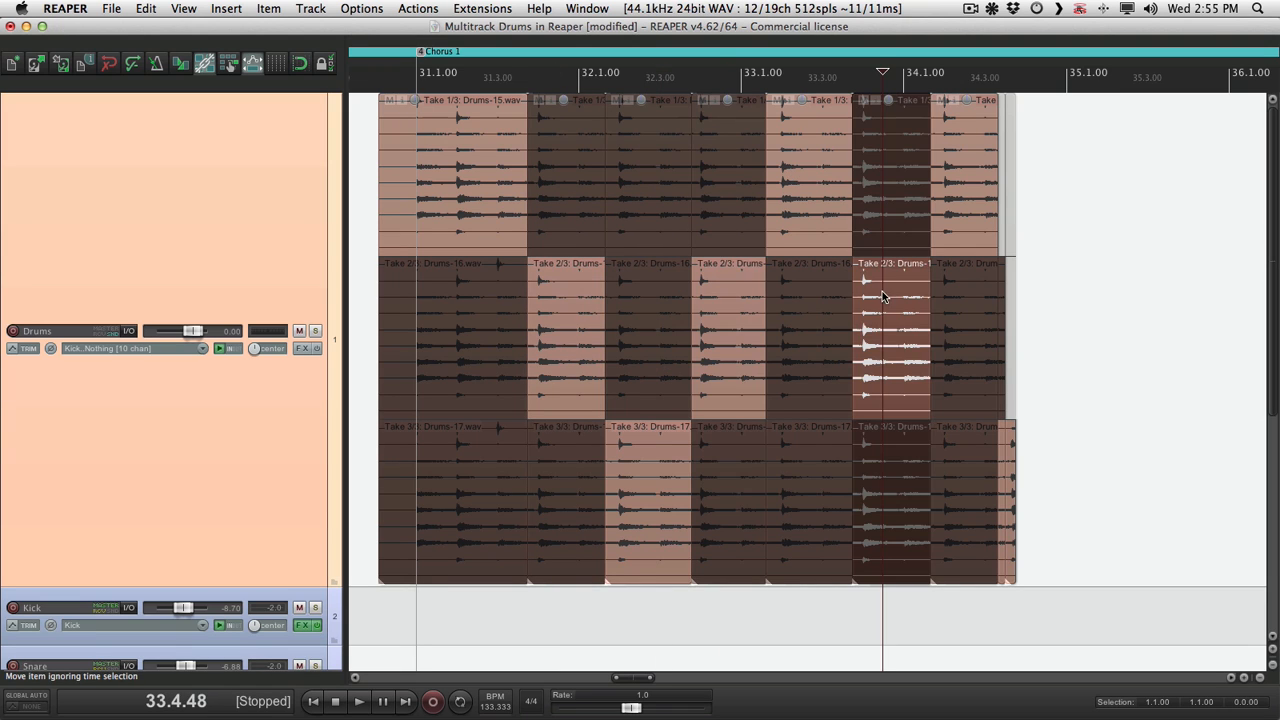
left_click(955, 438)
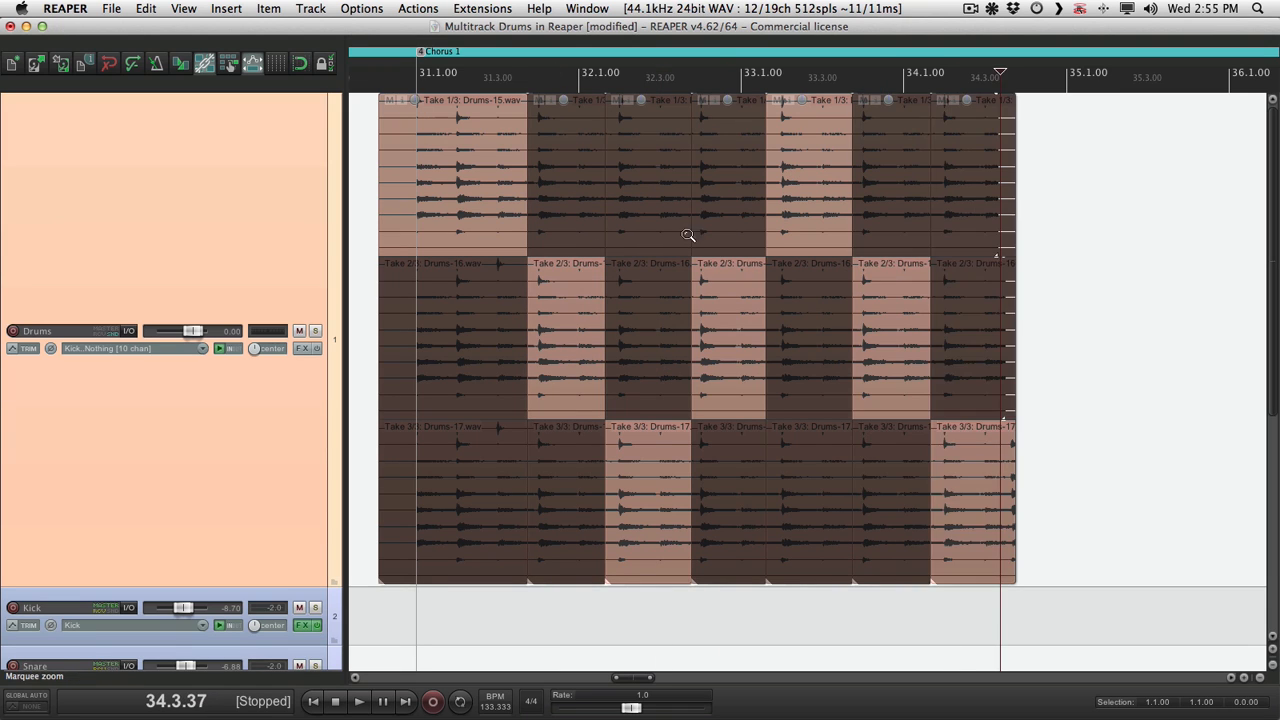
- Play back the comped Drums takes from 30.3.85, just before Chorus 1, and check the individual drum tracks below
left_click(370, 278)
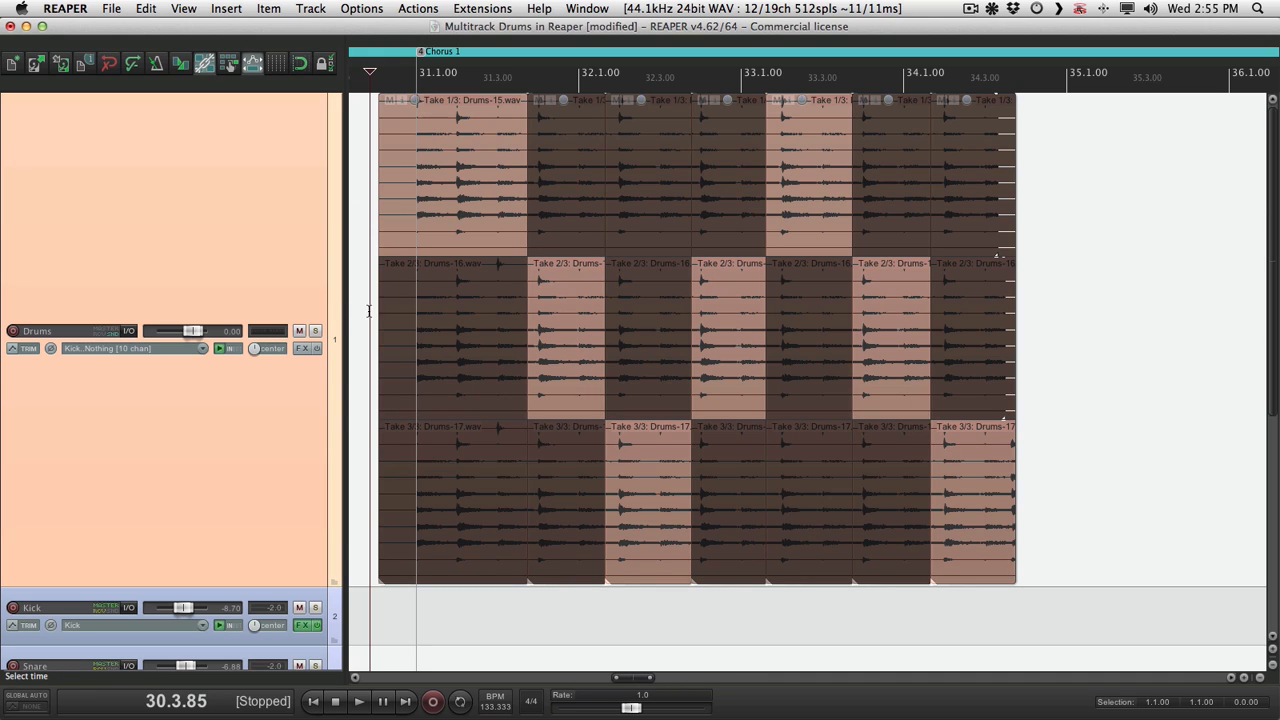
key("space")
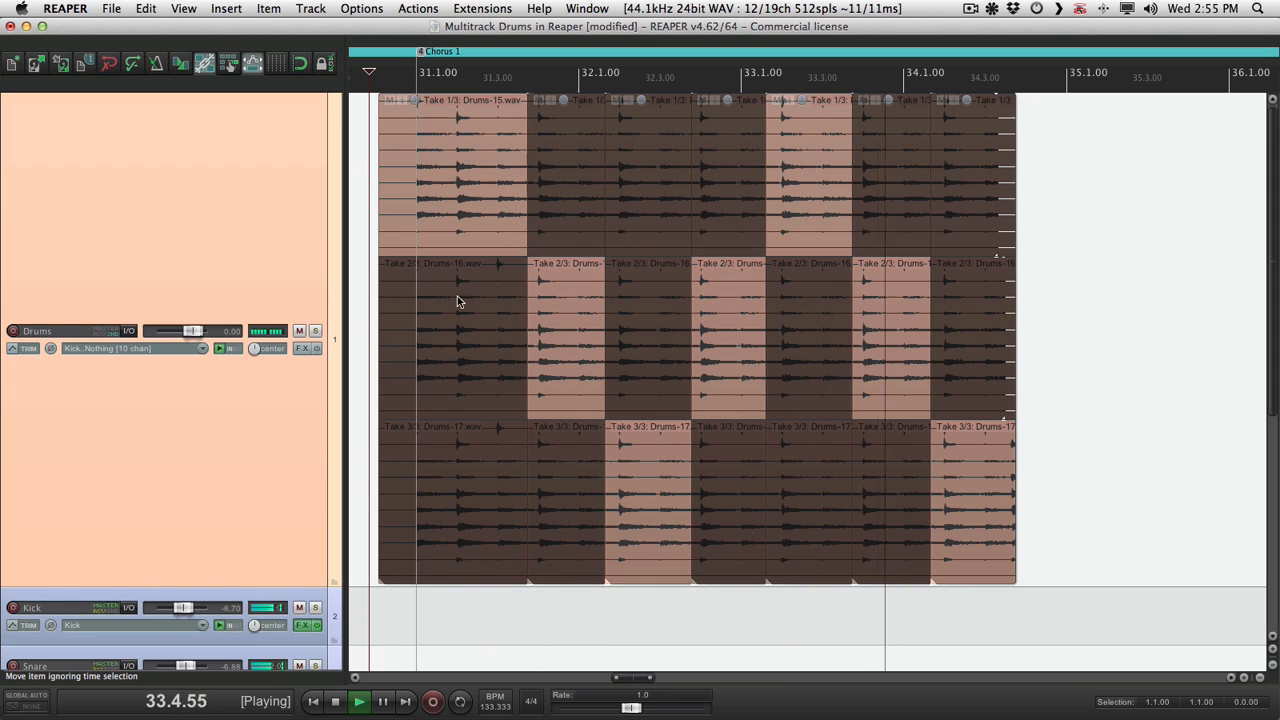
key("space")
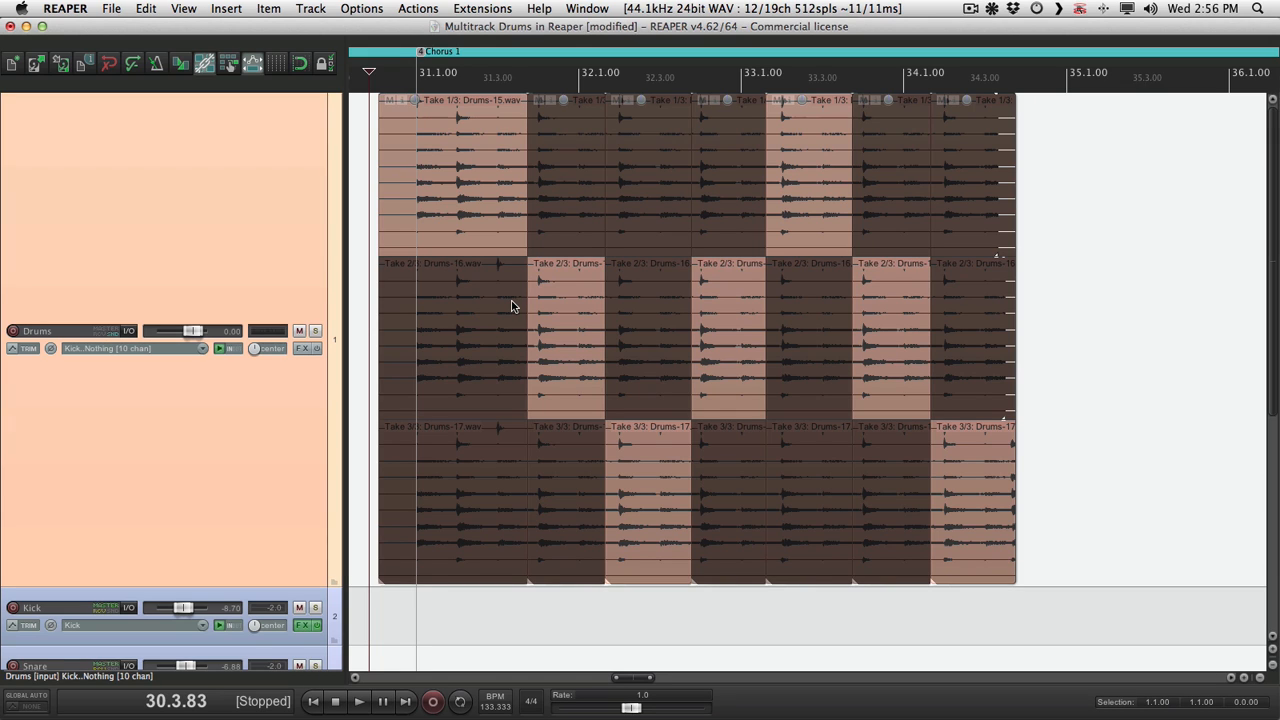
scroll(498, 332, "down", 7)
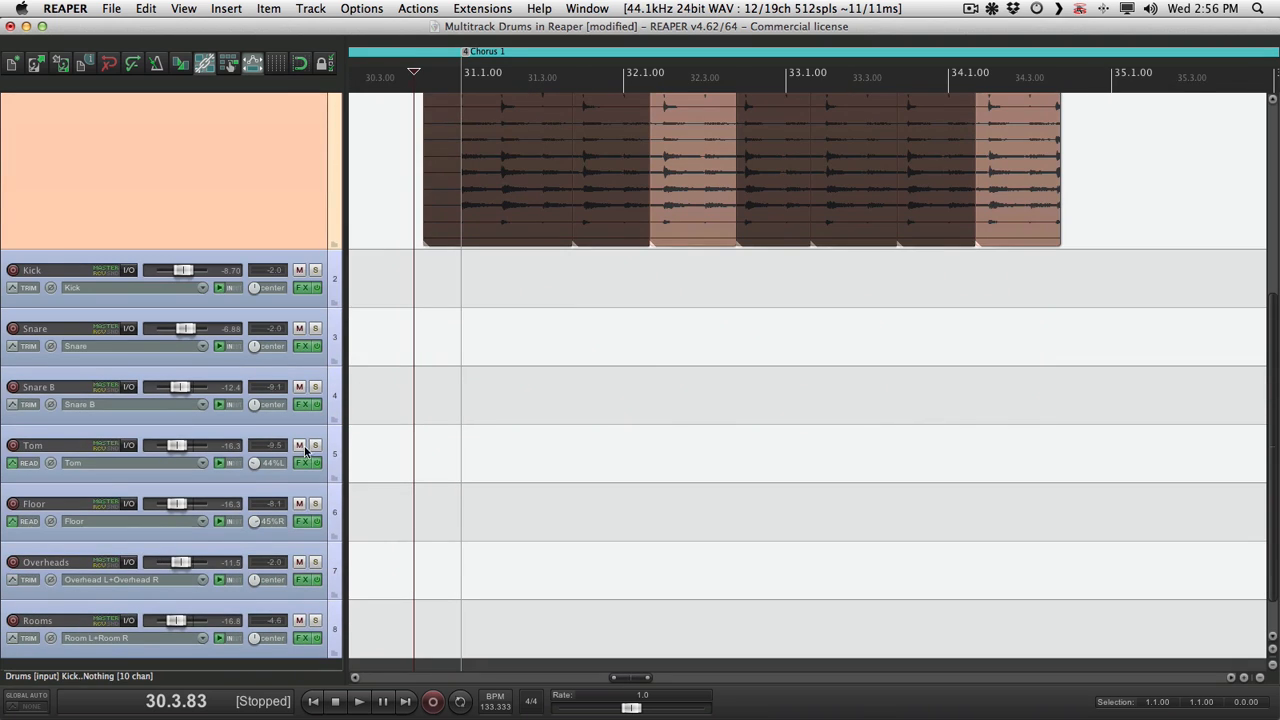
scroll(484, 362, "up", 7)
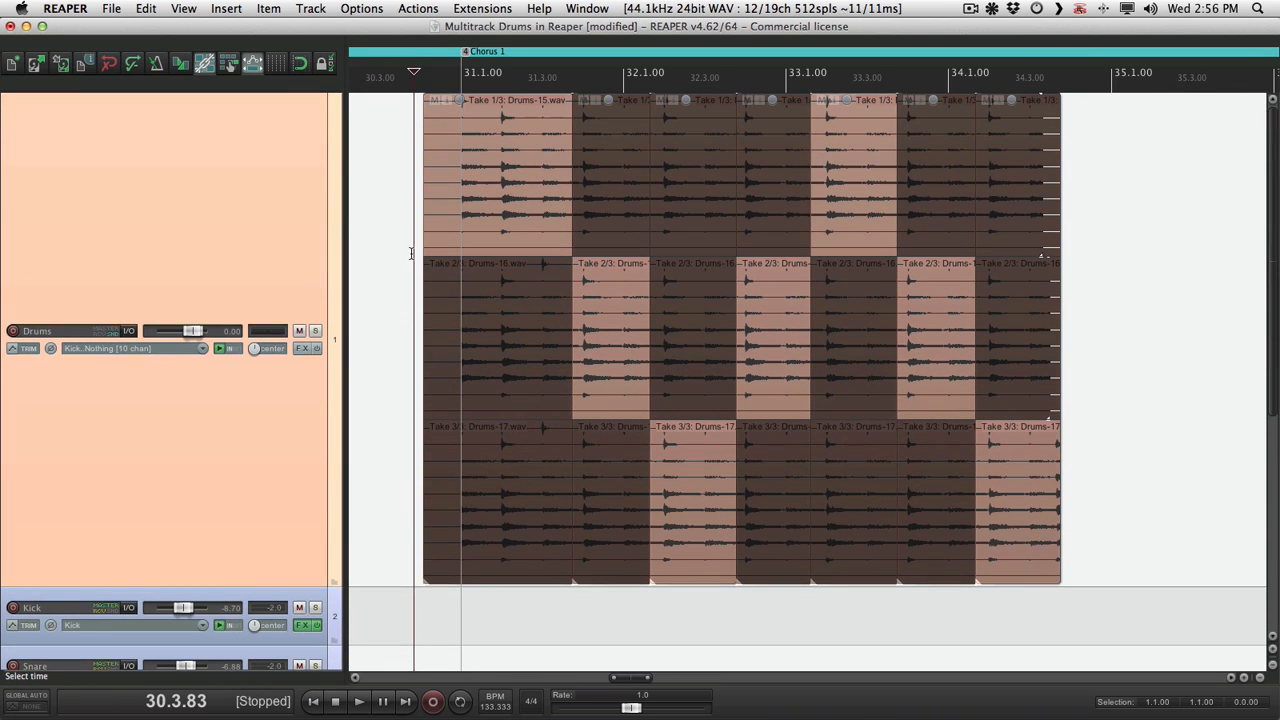
- Select all segments on the Drums track and crop them to their active takes
left_click(410, 253)
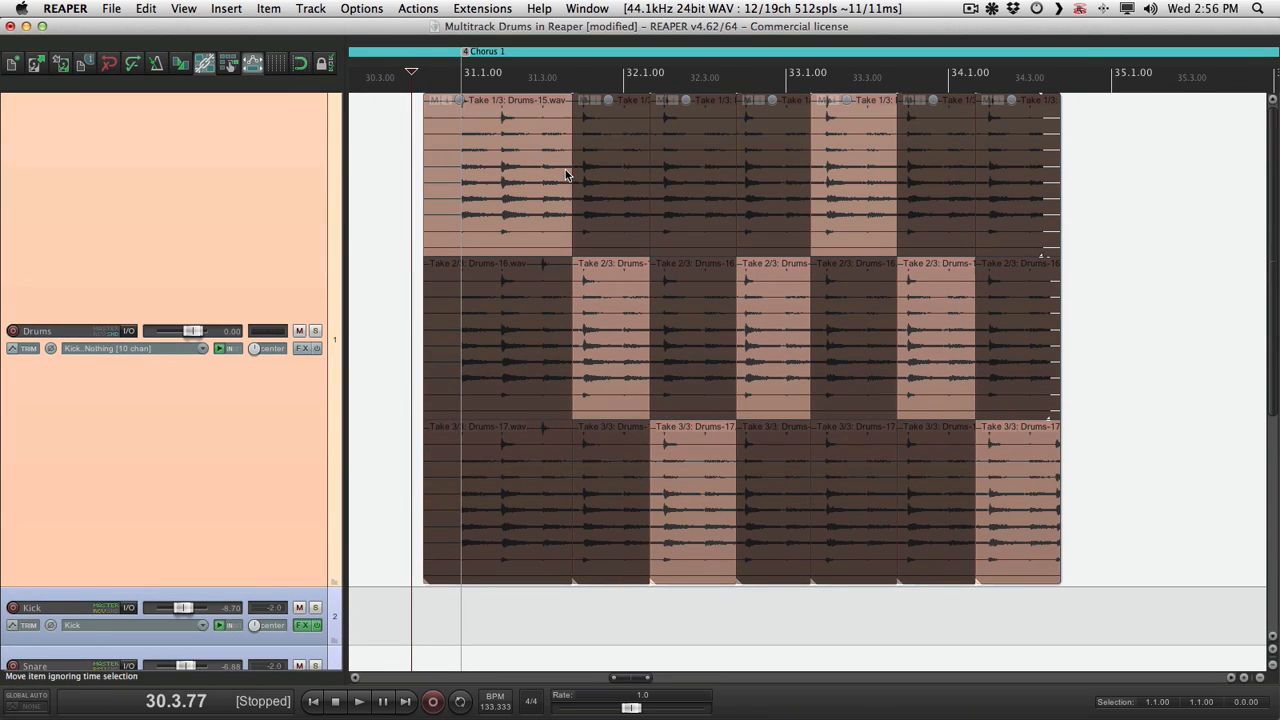
double_click(300, 163)
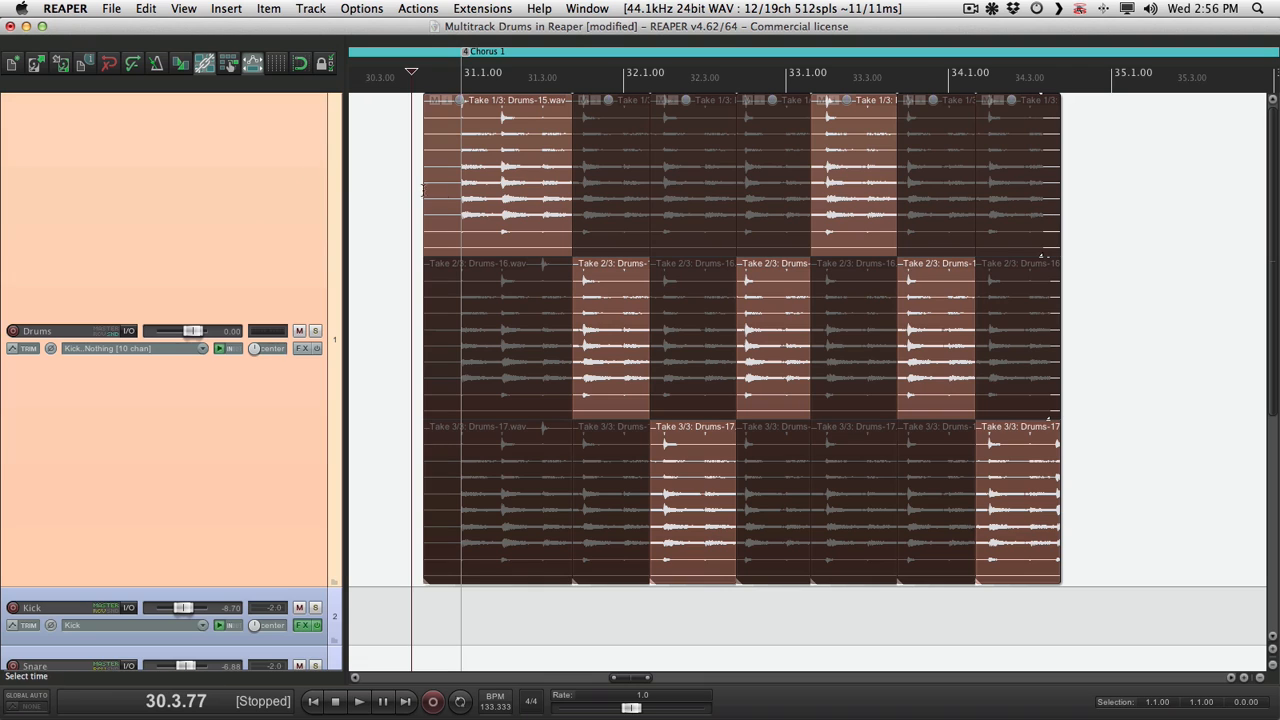
right_click(521, 146)
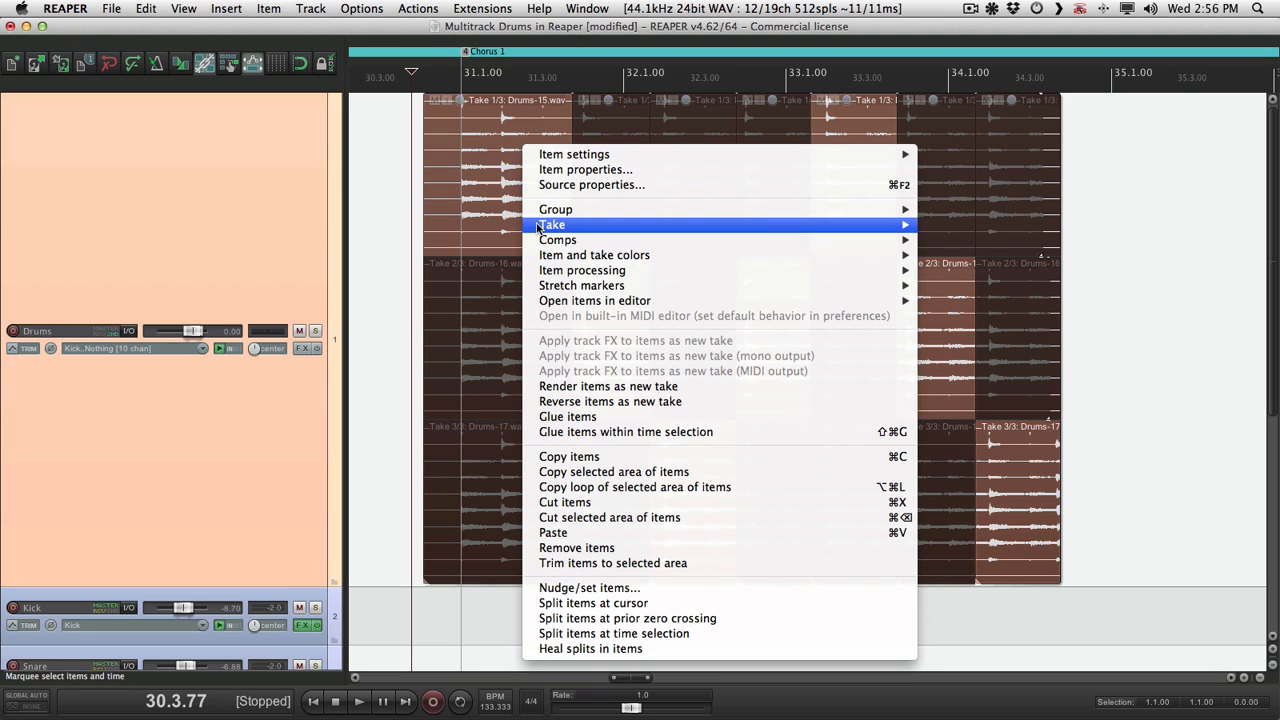
mouse_move(555, 224)
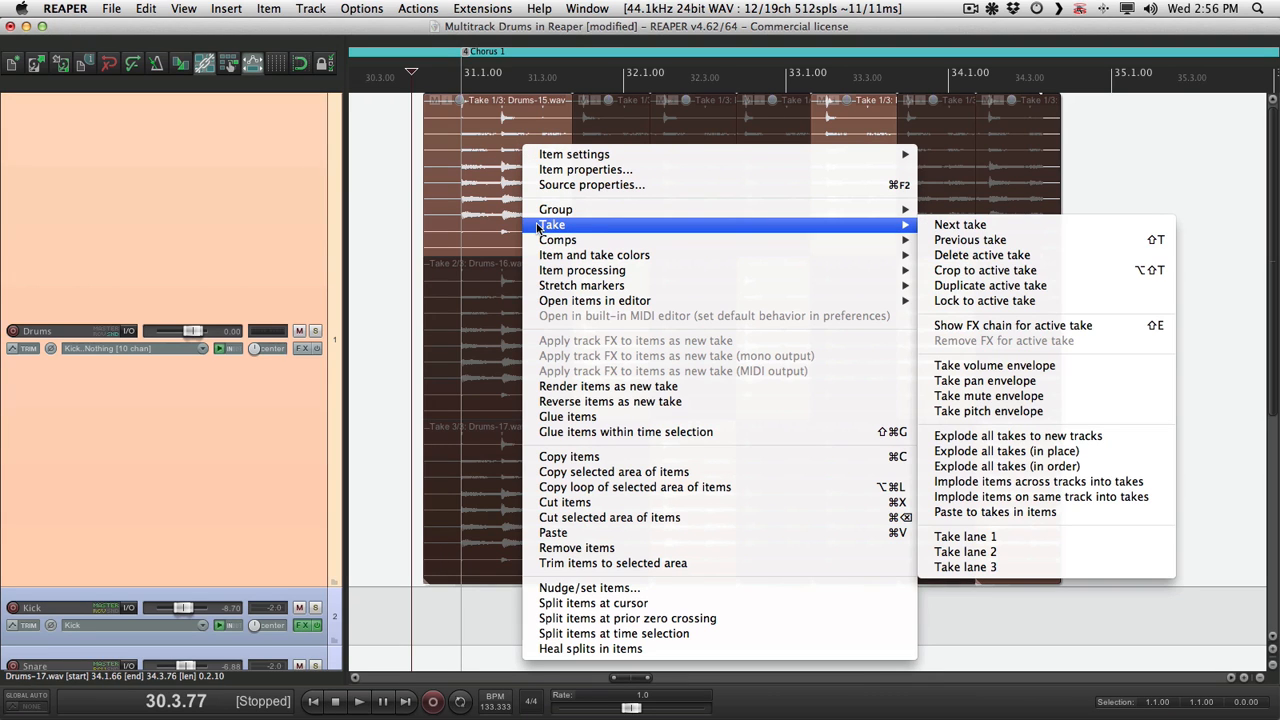
left_click(1057, 266)
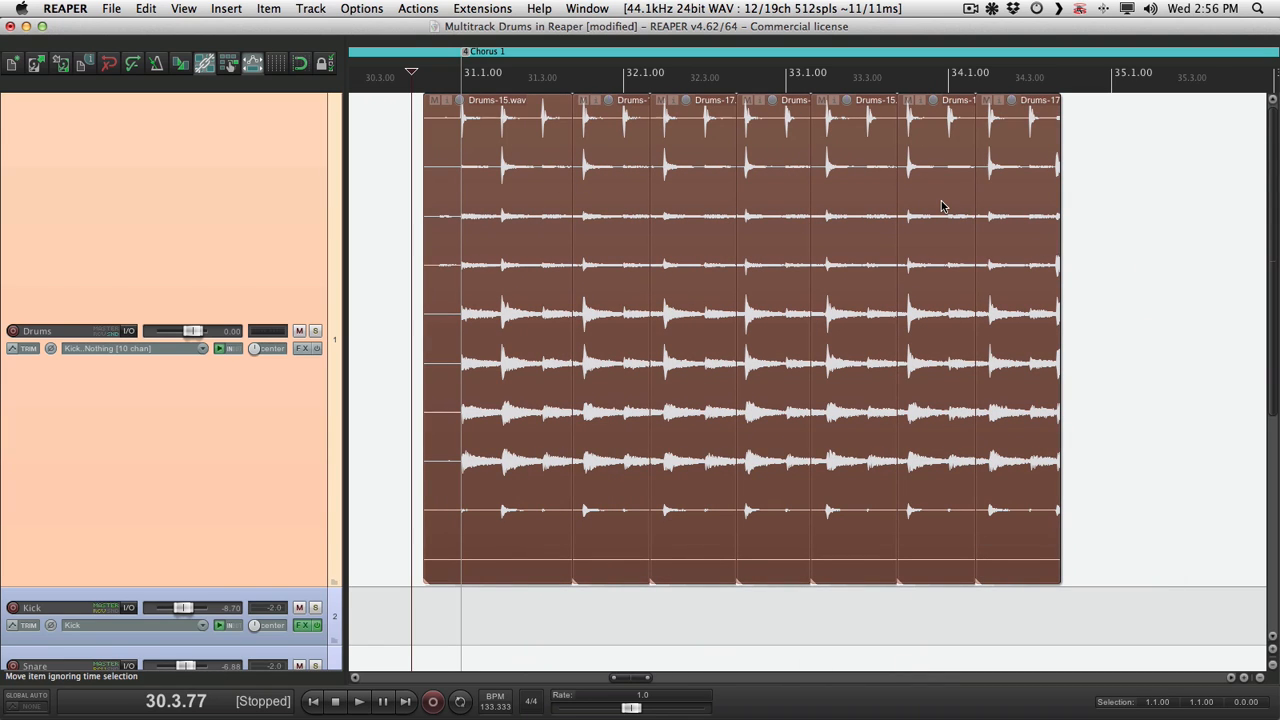
- Audition the cropped Drums comp from 30.3.79, then return the edit cursor to 30.3.68
left_click(413, 173)
key("space")
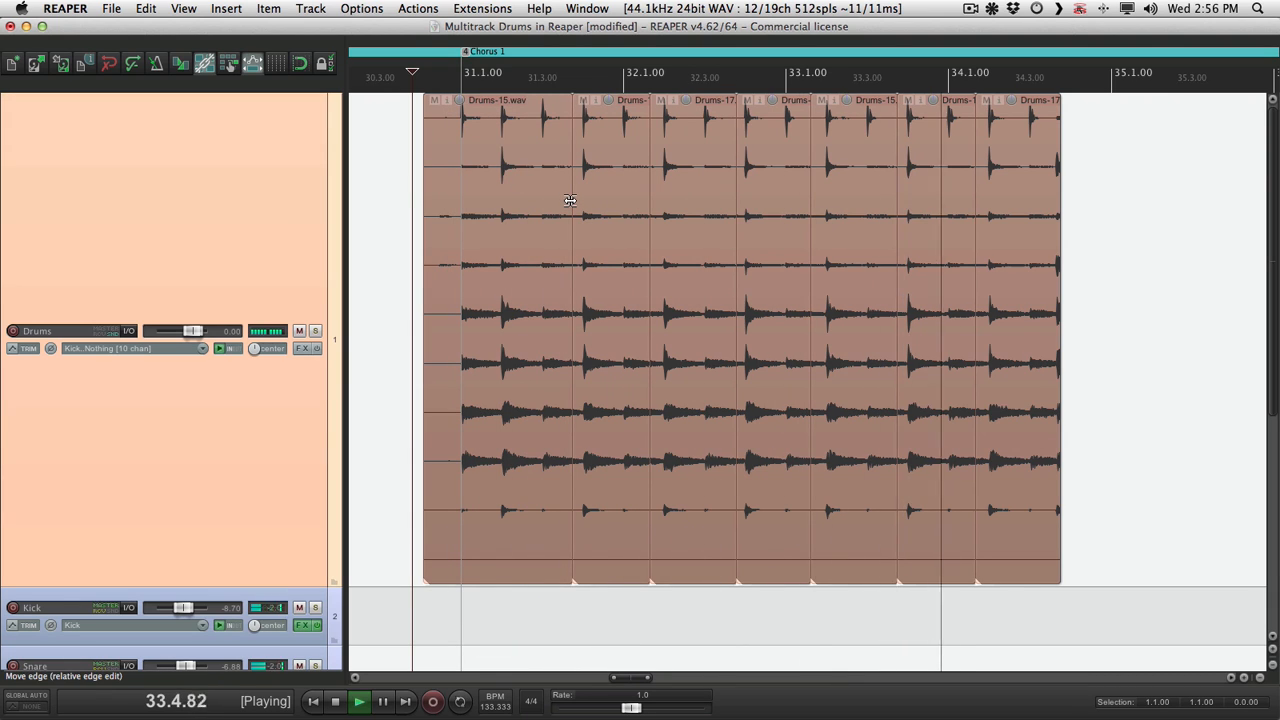
key("space")
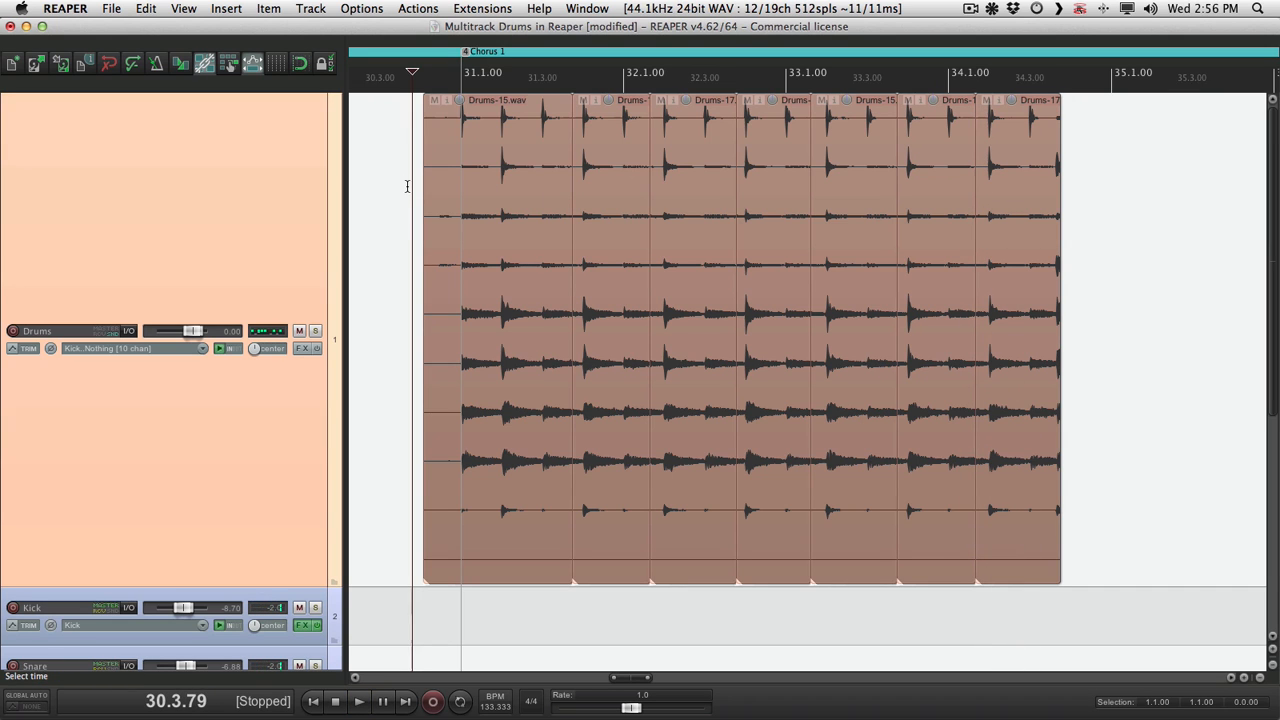
left_click(407, 187)
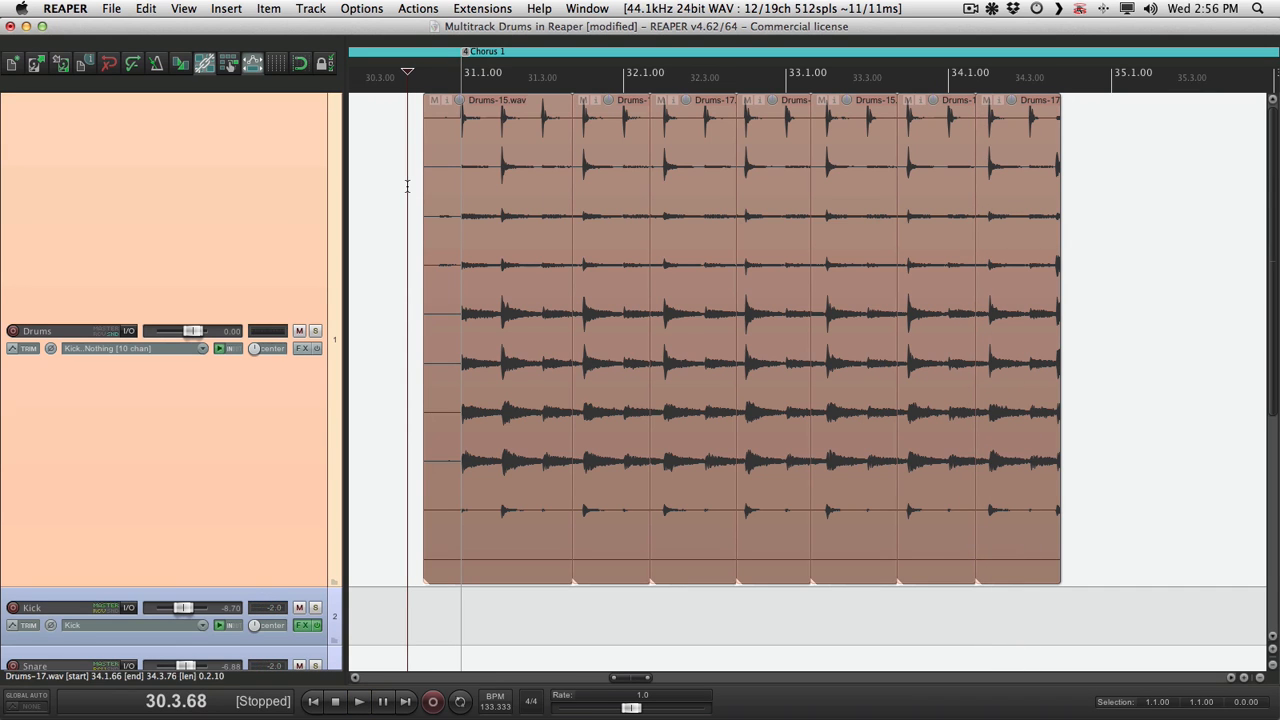
- Shrink the Drums track and use the Track Manager to hide Kick through Rooms from the track panel, keeping them in the mixer
scroll(407, 187, "down", 10)
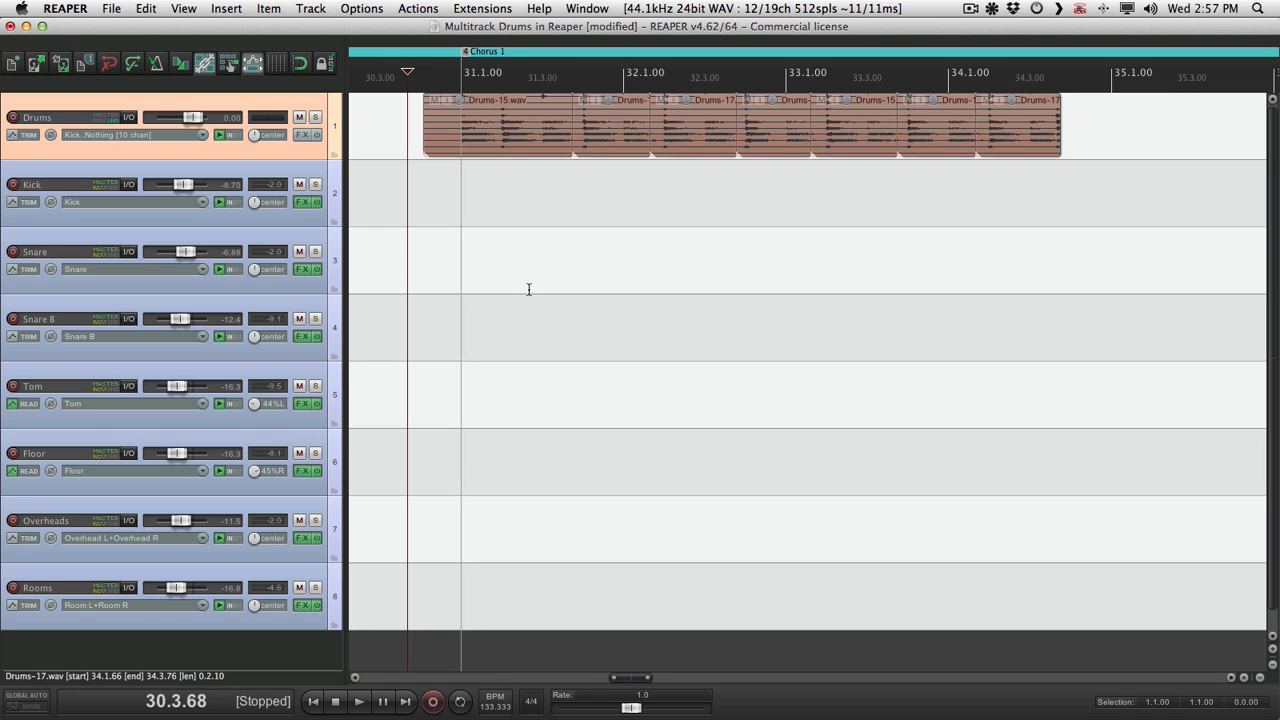
left_click(196, 8)
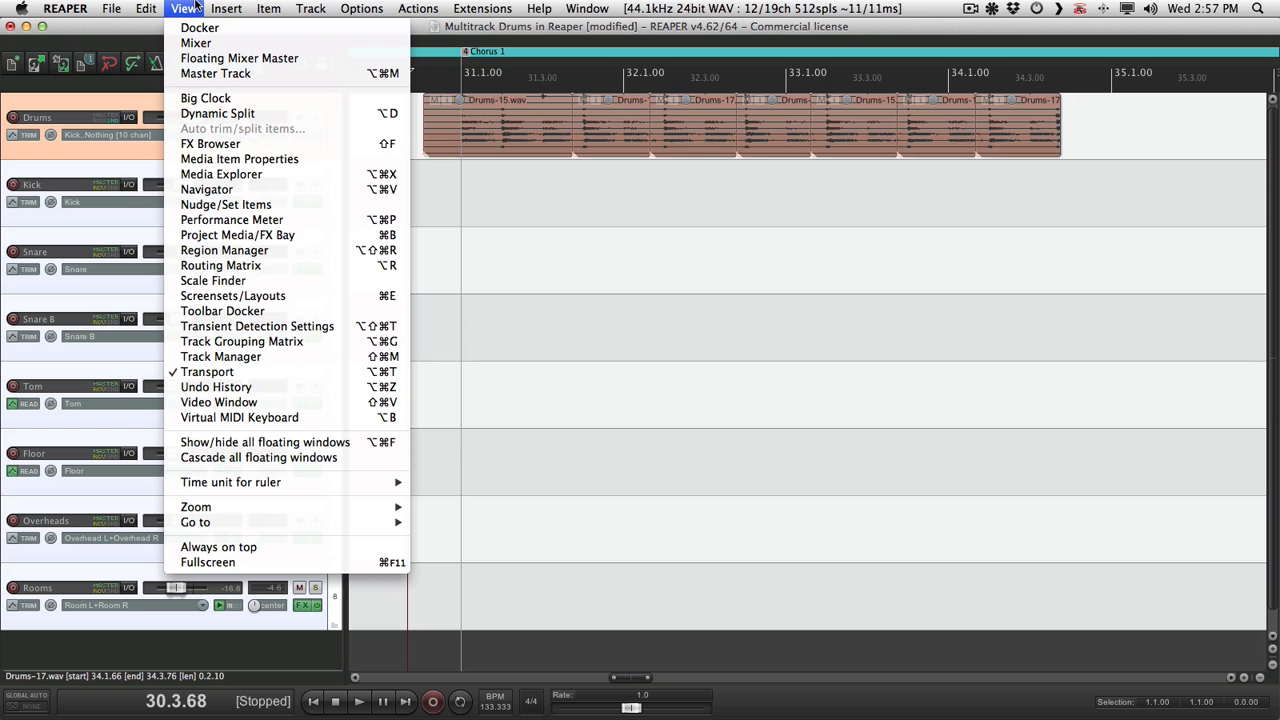
left_click(283, 357)
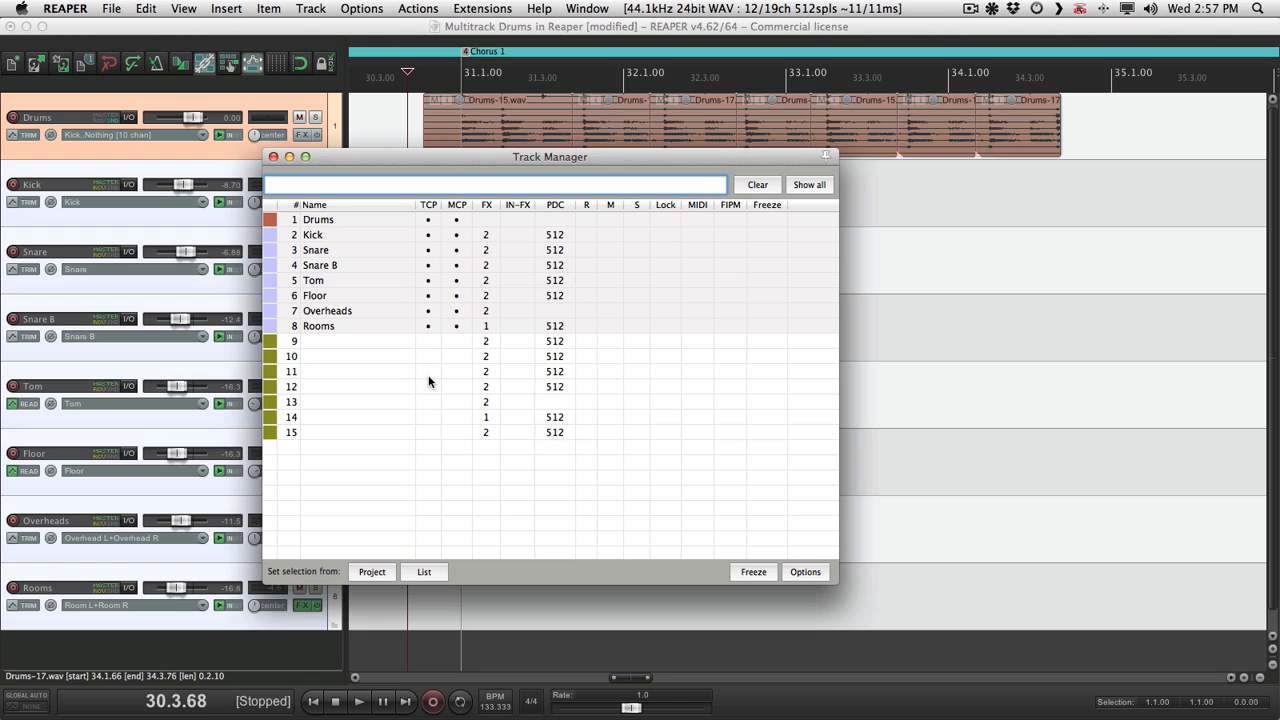
left_click(398, 387)
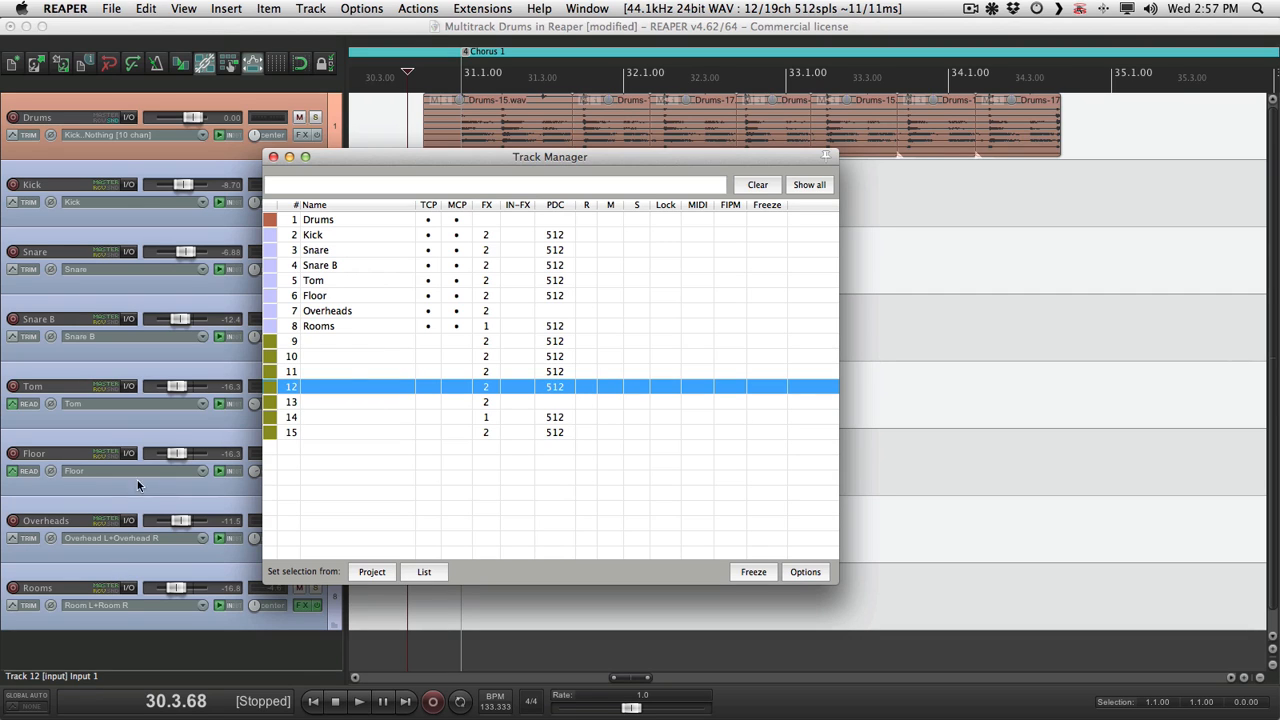
left_click(372, 236)
left_click(350, 322, "shift")
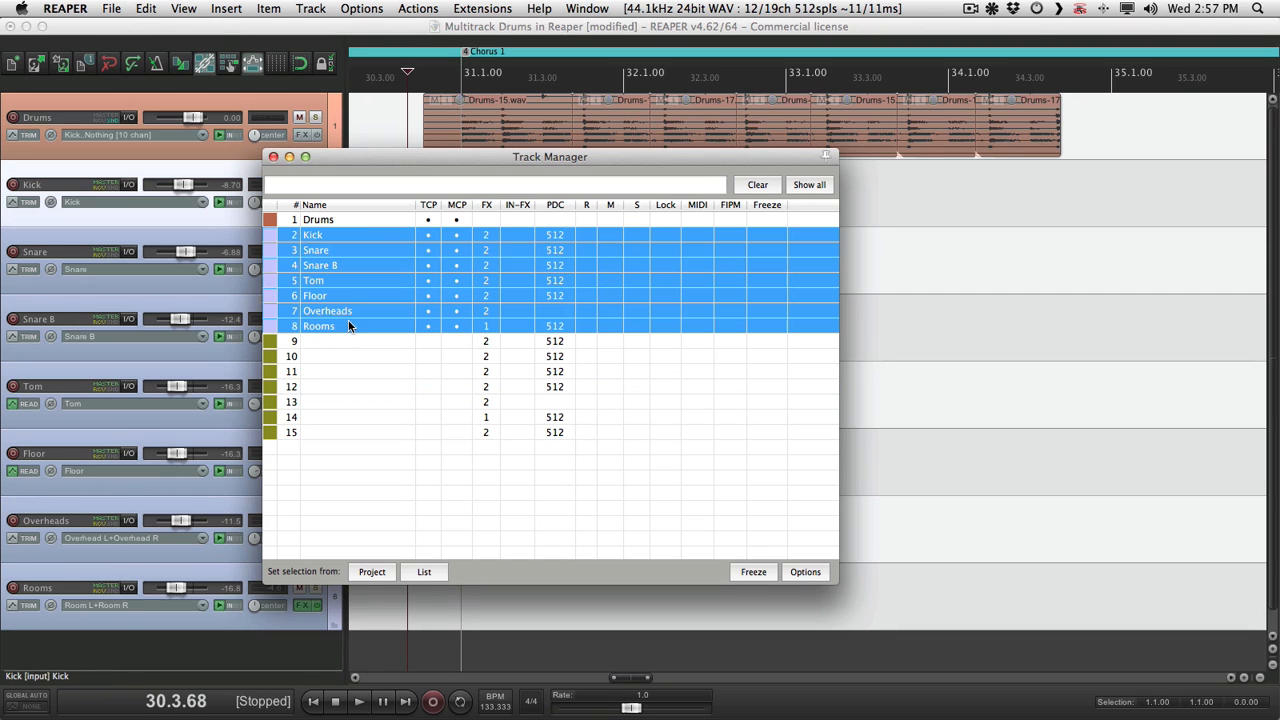
left_click(428, 236)
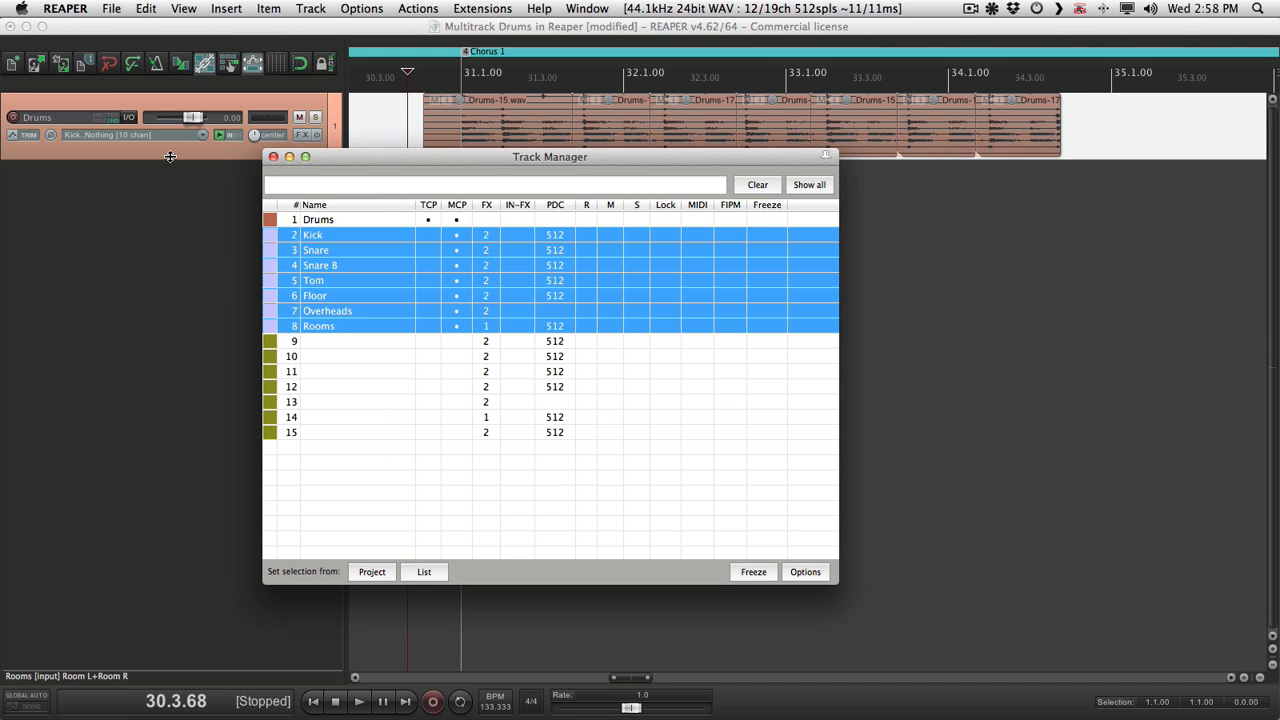
- Enlarge the Drums track to show tall multichannel waveforms and close the Track Manager
left_click_drag(168, 158, 132, 590)
left_click_drag(423, 156, 890, 261)
left_click(411, 210)
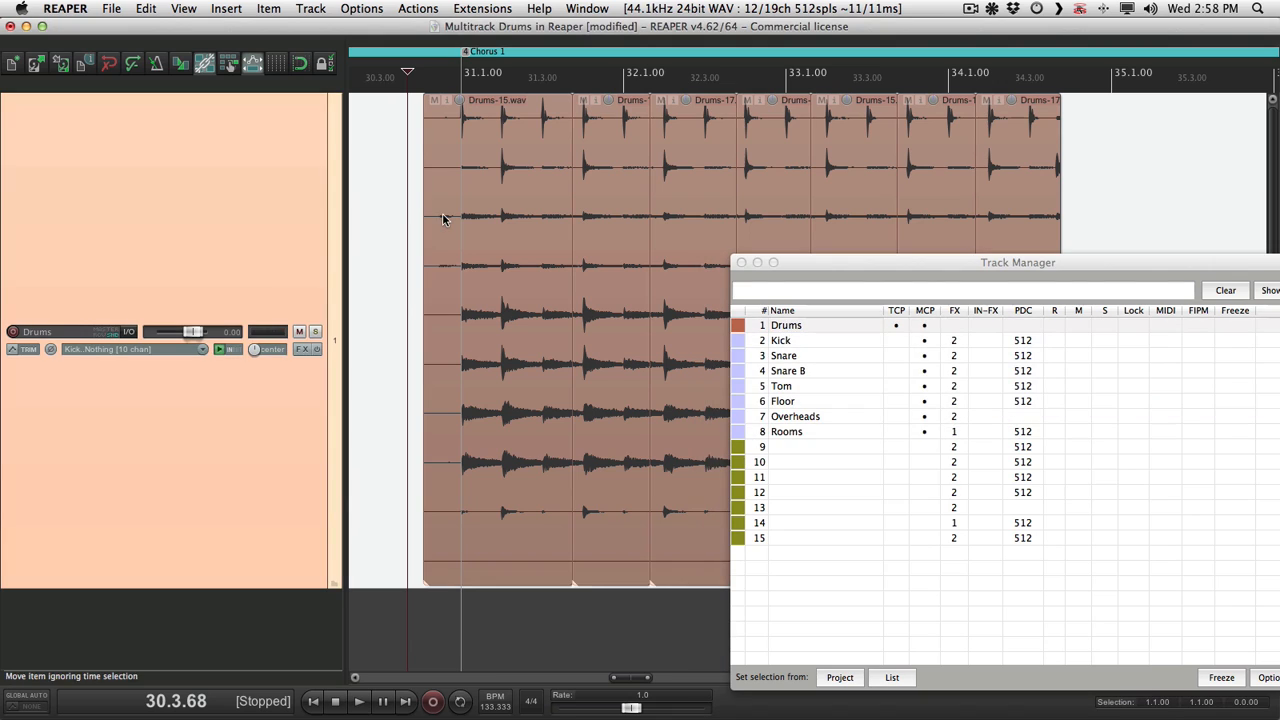
left_click(741, 262)
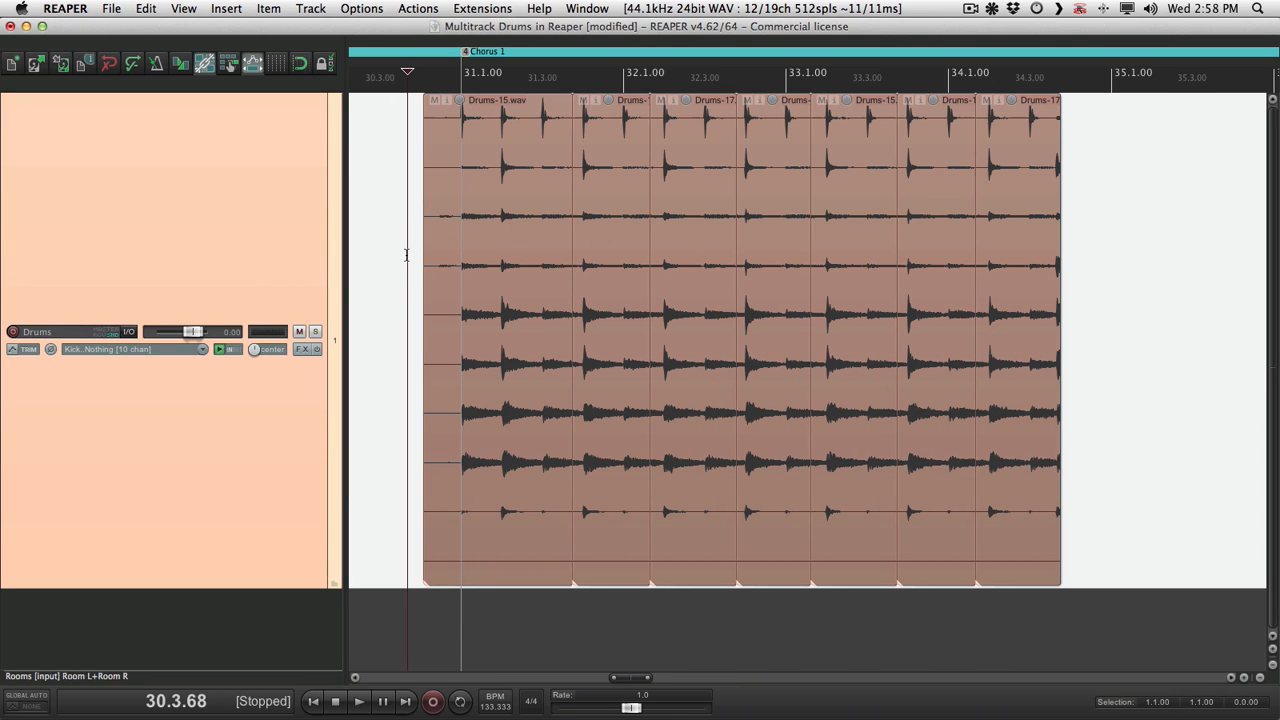
- Move the first two Drums edit points closer to the following snare hits, just before 31.4.00 and at 32.1.91
scroll(608, 334, "up", 5)
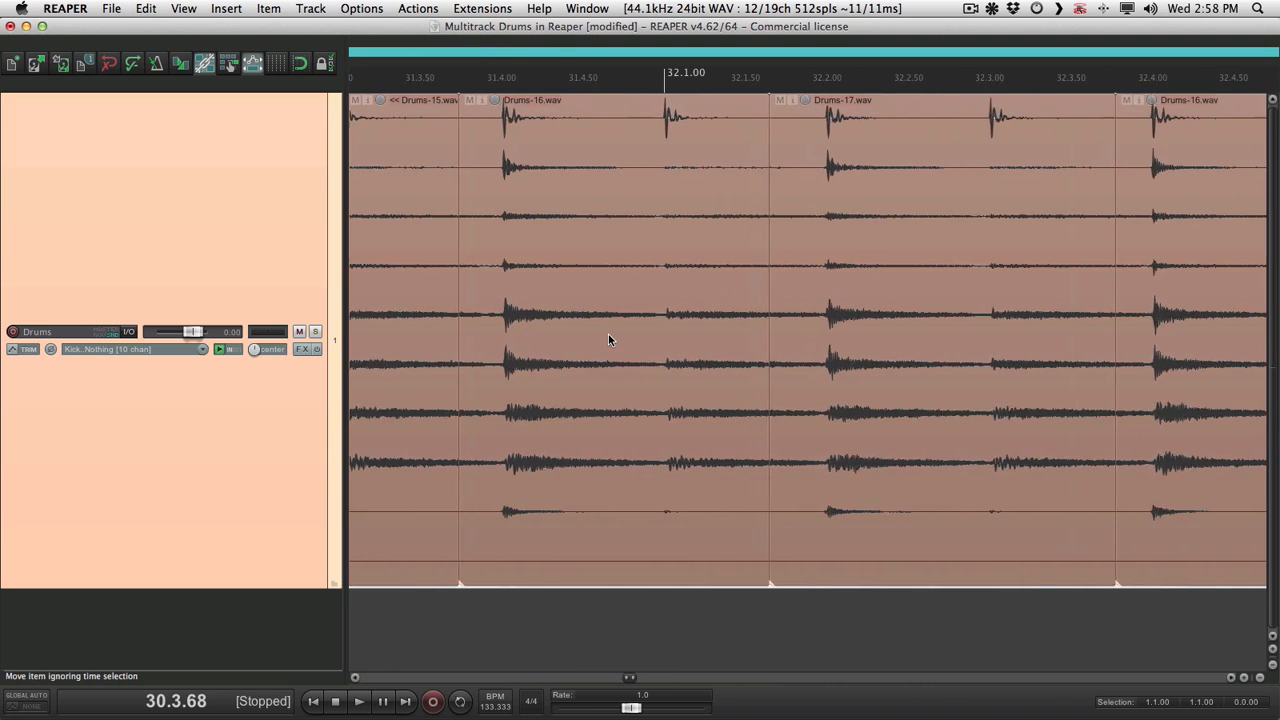
left_click_drag(413, 300, 456, 302)
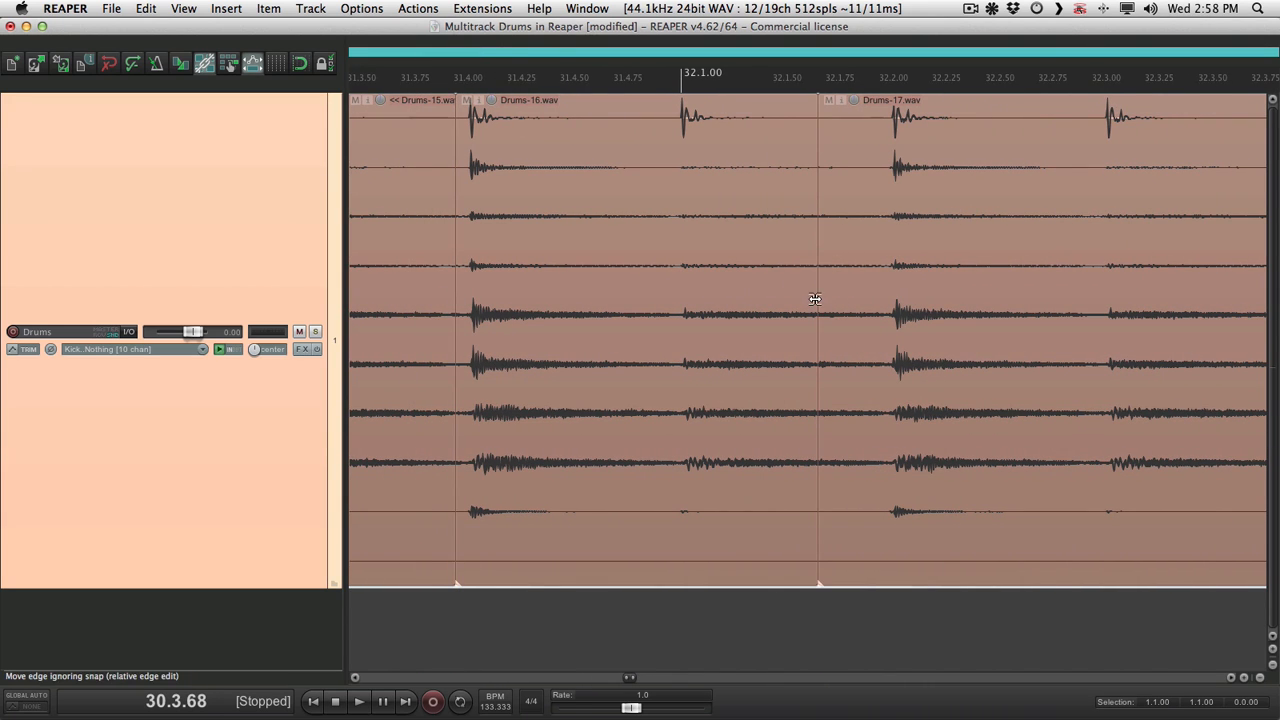
left_click_drag(818, 297, 876, 325)
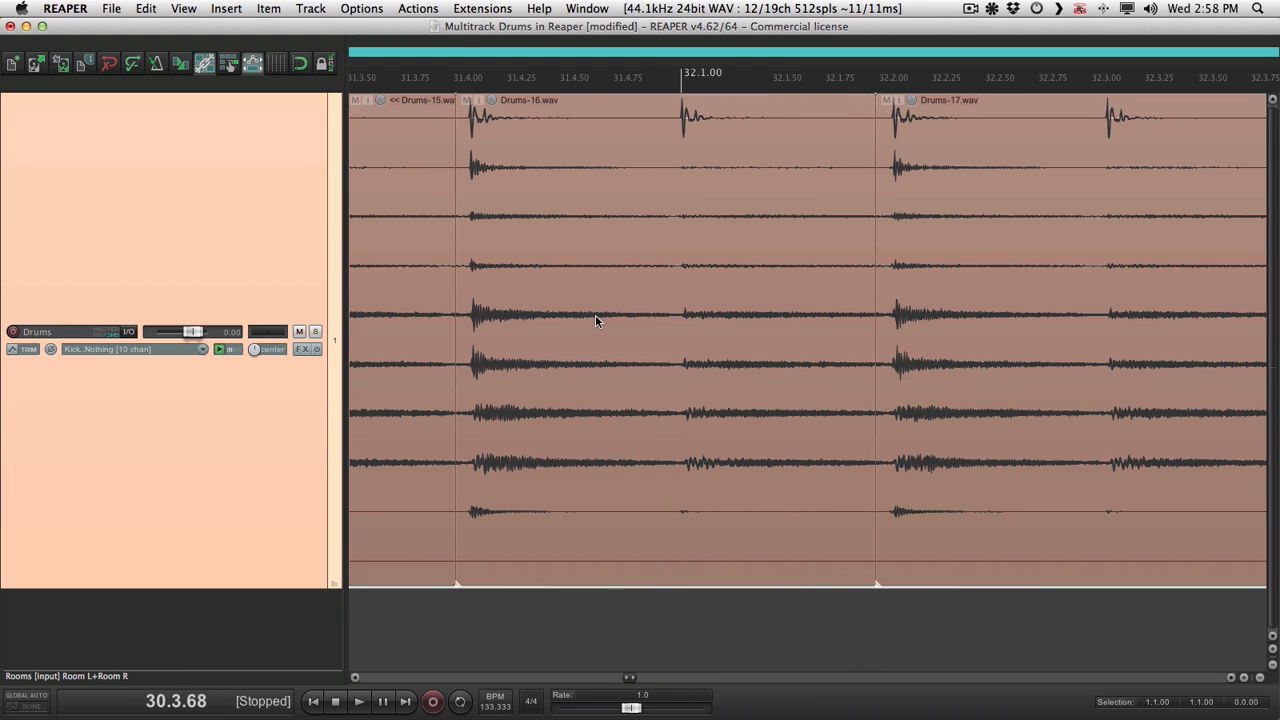
- Show the mixer and reopen the Track Manager, placing its window clear of the channel strips
key("super+shift+m")
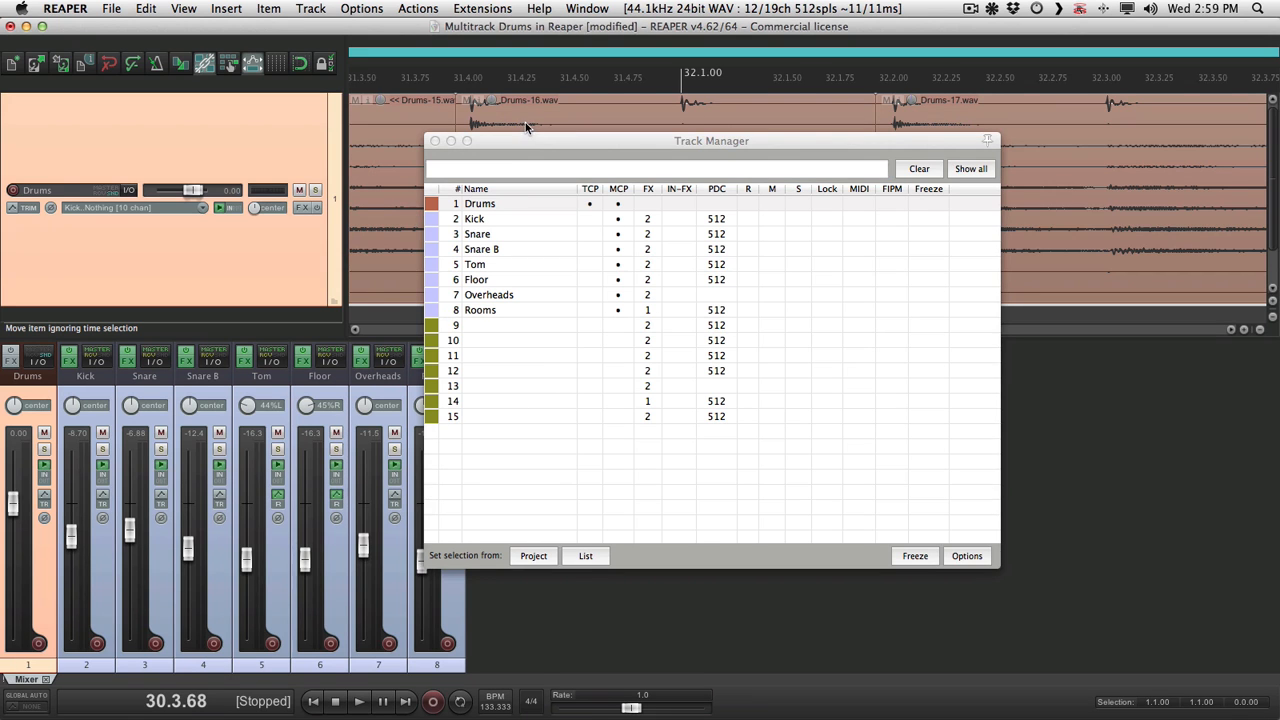
left_click_drag(530, 143, 756, 204)
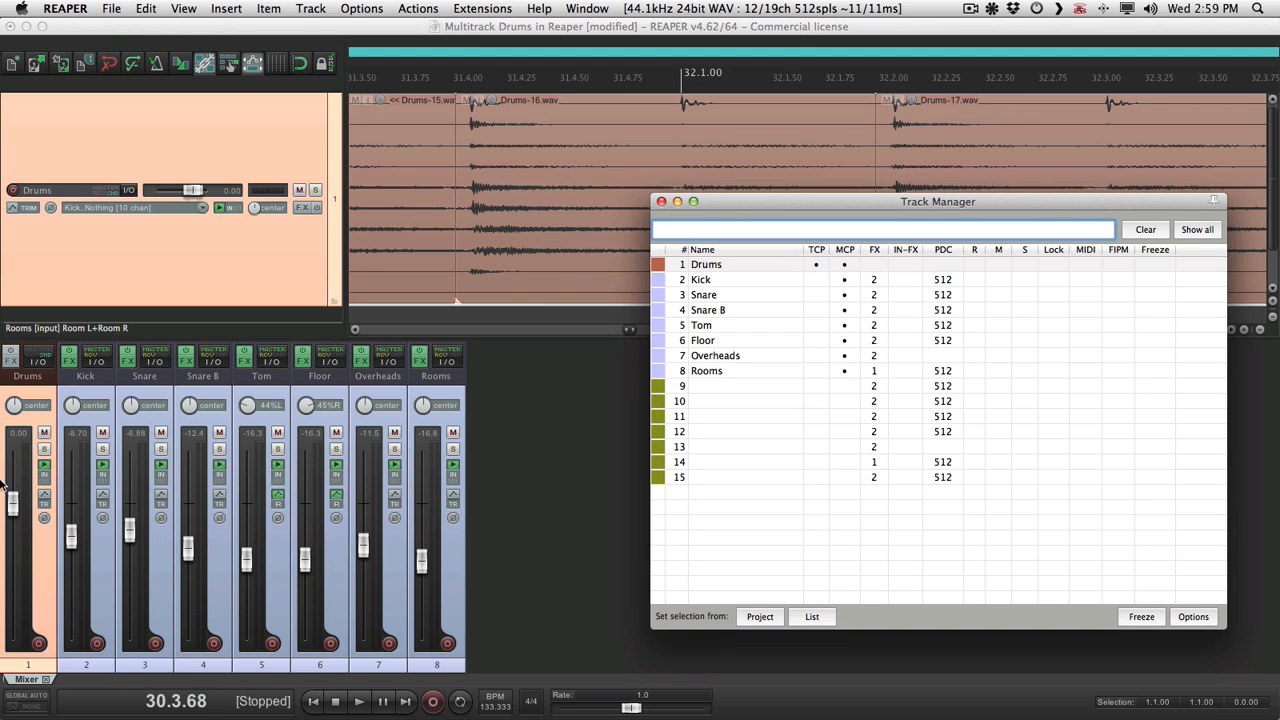
- Raise the Drums track volume to 2.66 dB and play the comp from 30.4.83 to check the levels
mouse_move(14, 503)
left_mouse_down()
mouse_move(14, 615)
mouse_move(22, 488)
left_mouse_up()
key("space")
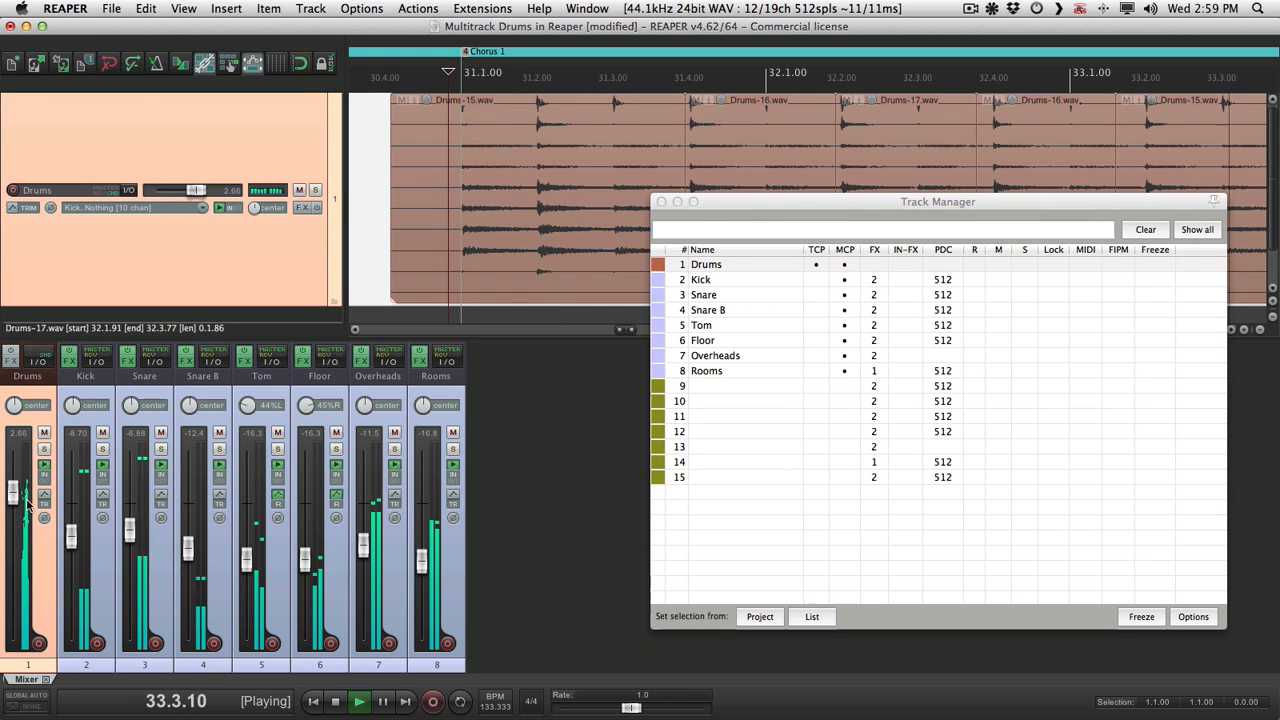
key("space")
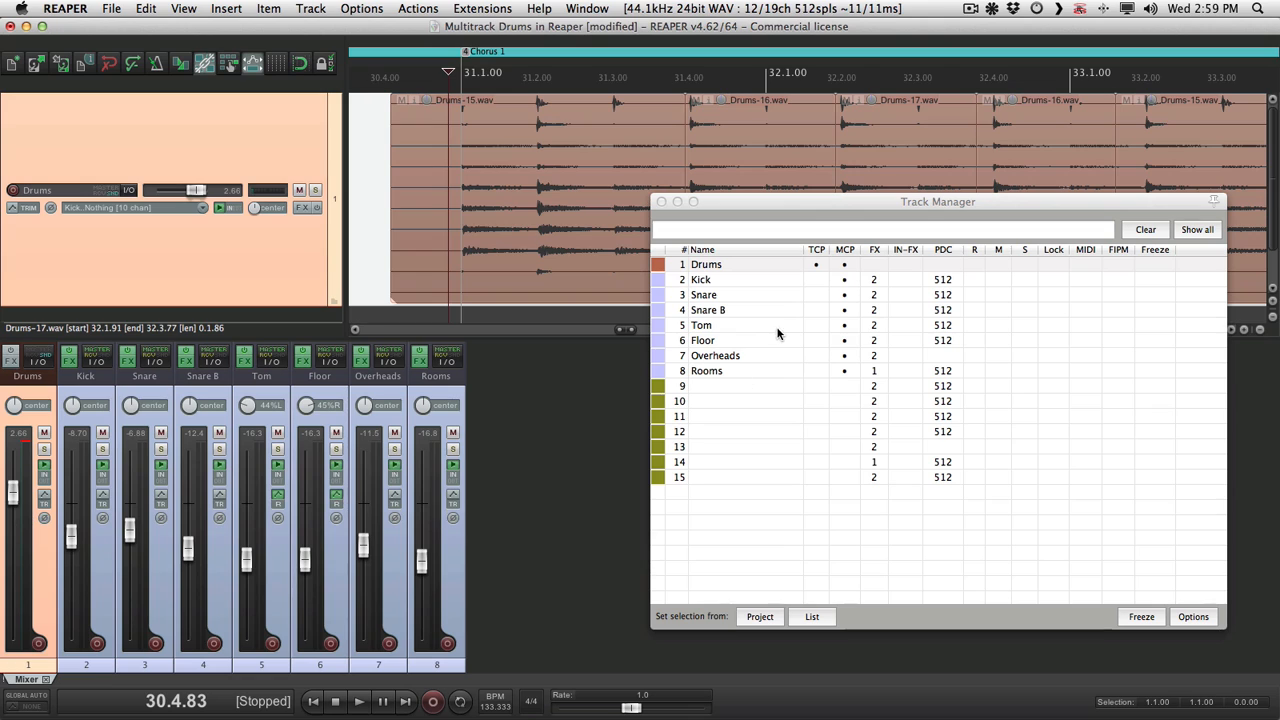
- Hide the Drums track from the mixer while keeping it in the track panel, and close the Track Manager
left_click(842, 266)
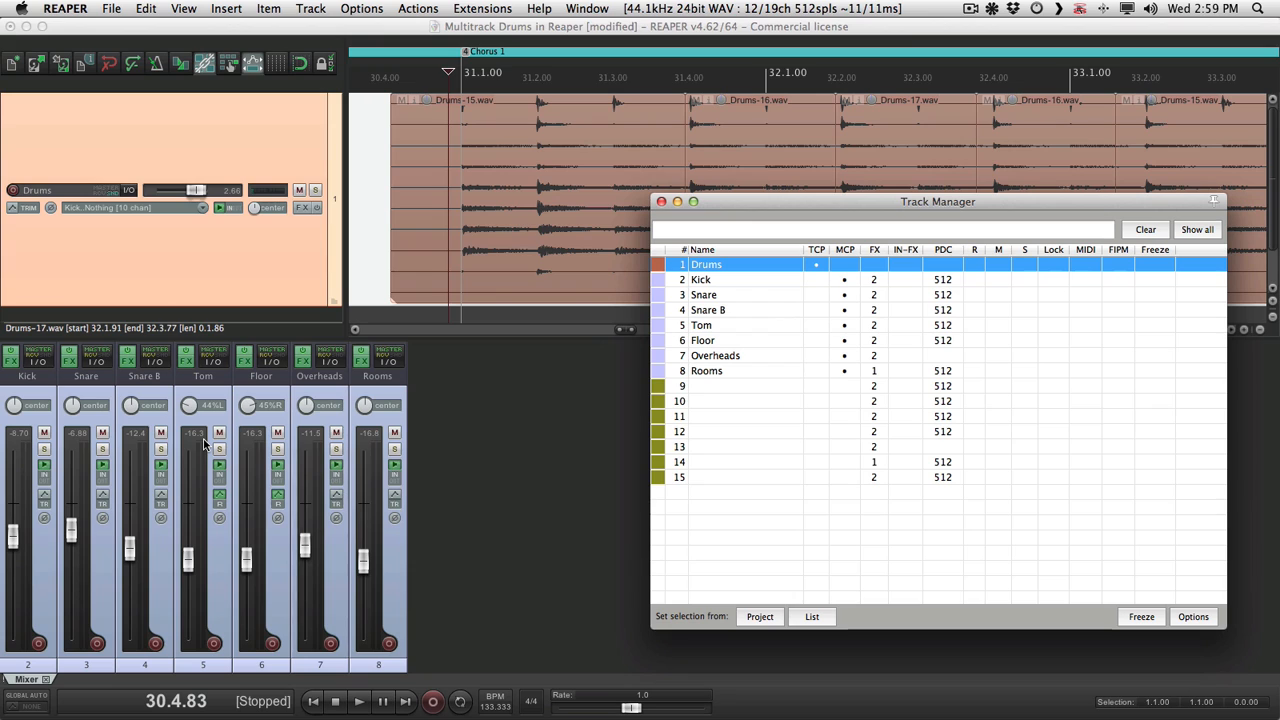
left_click(661, 202)
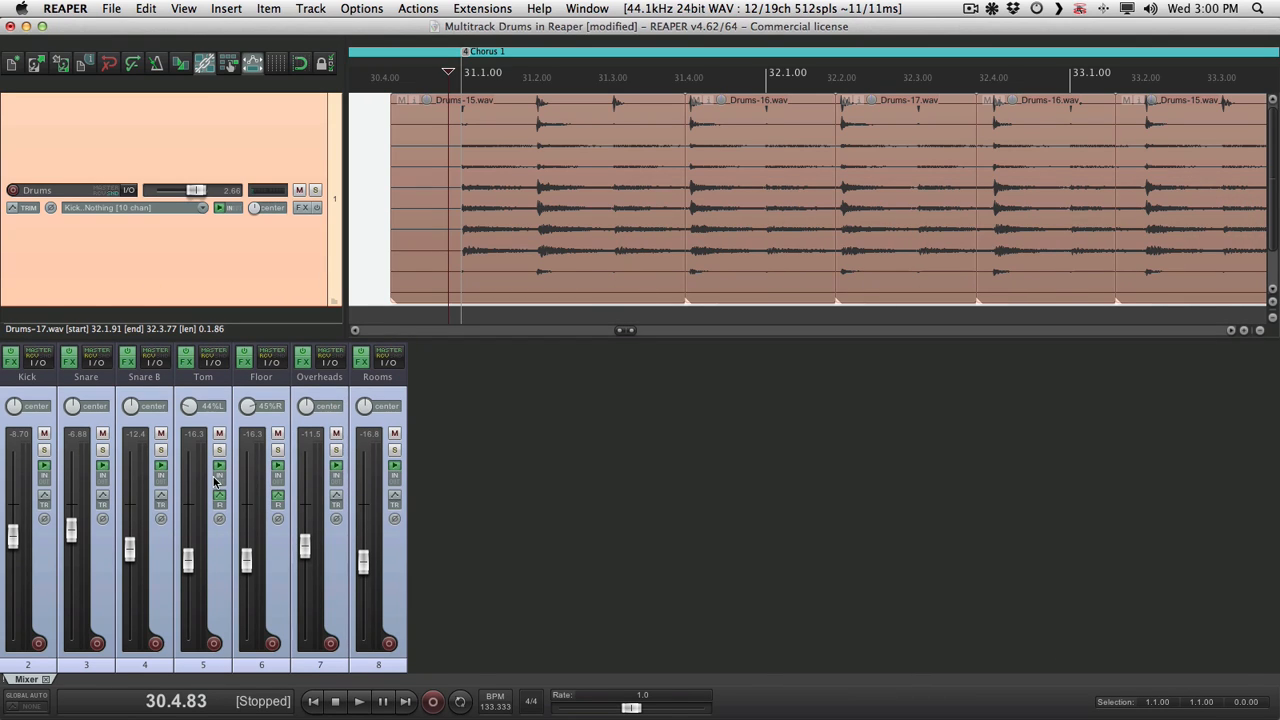
- Hide the mixer and increase the Drums track's height to show its multichannel waveforms larger across the whole comp
key("super+m")
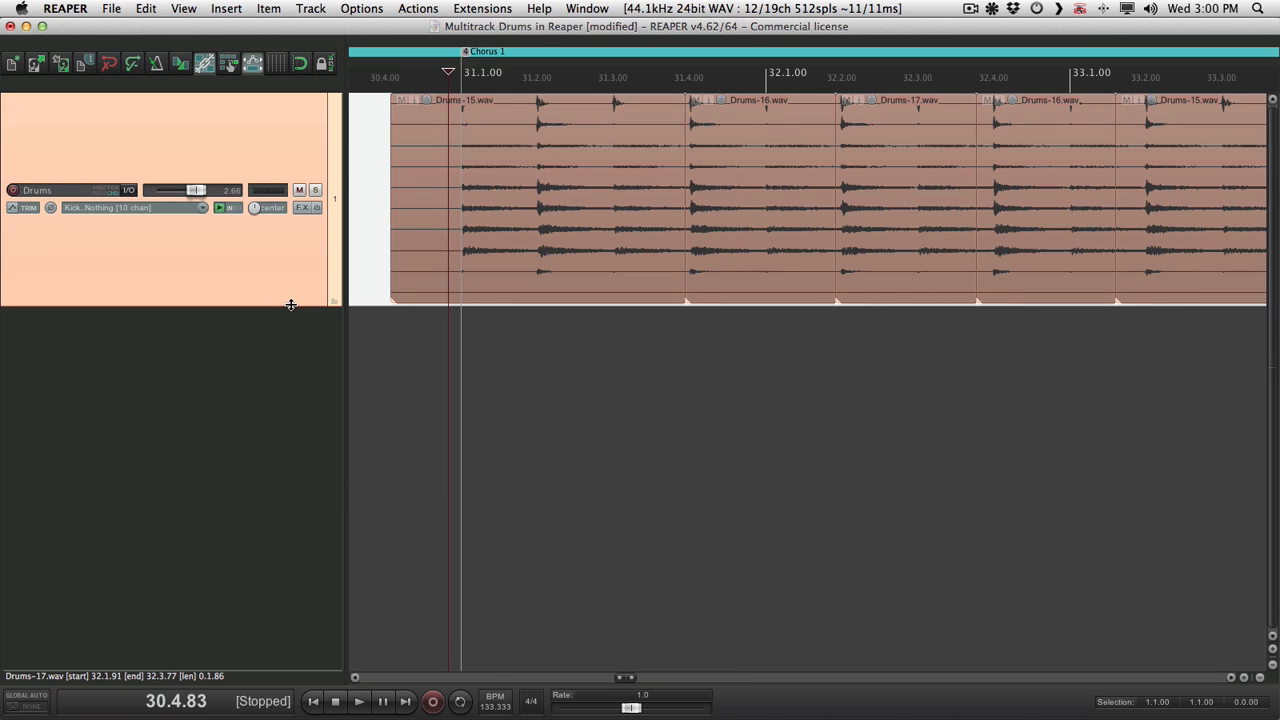
left_click_drag(289, 303, 269, 443)
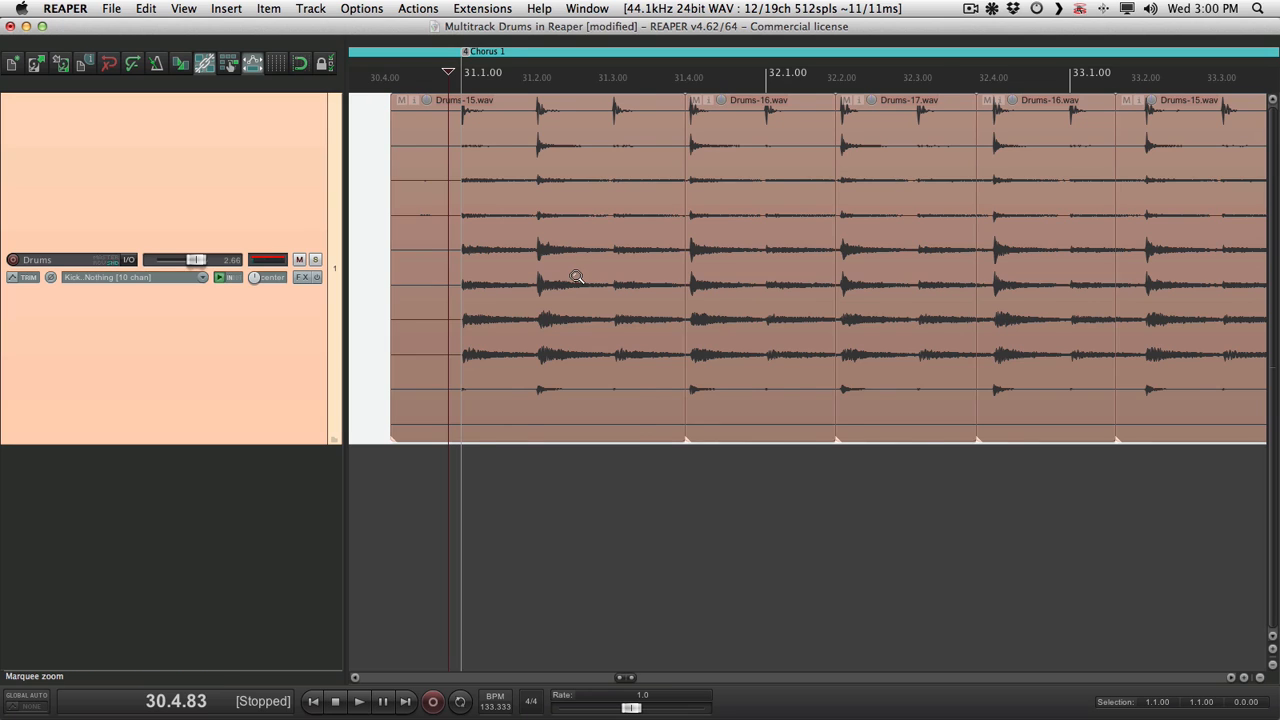
scroll(574, 277, "down", 3)
scroll(752, 177, "up", 2)
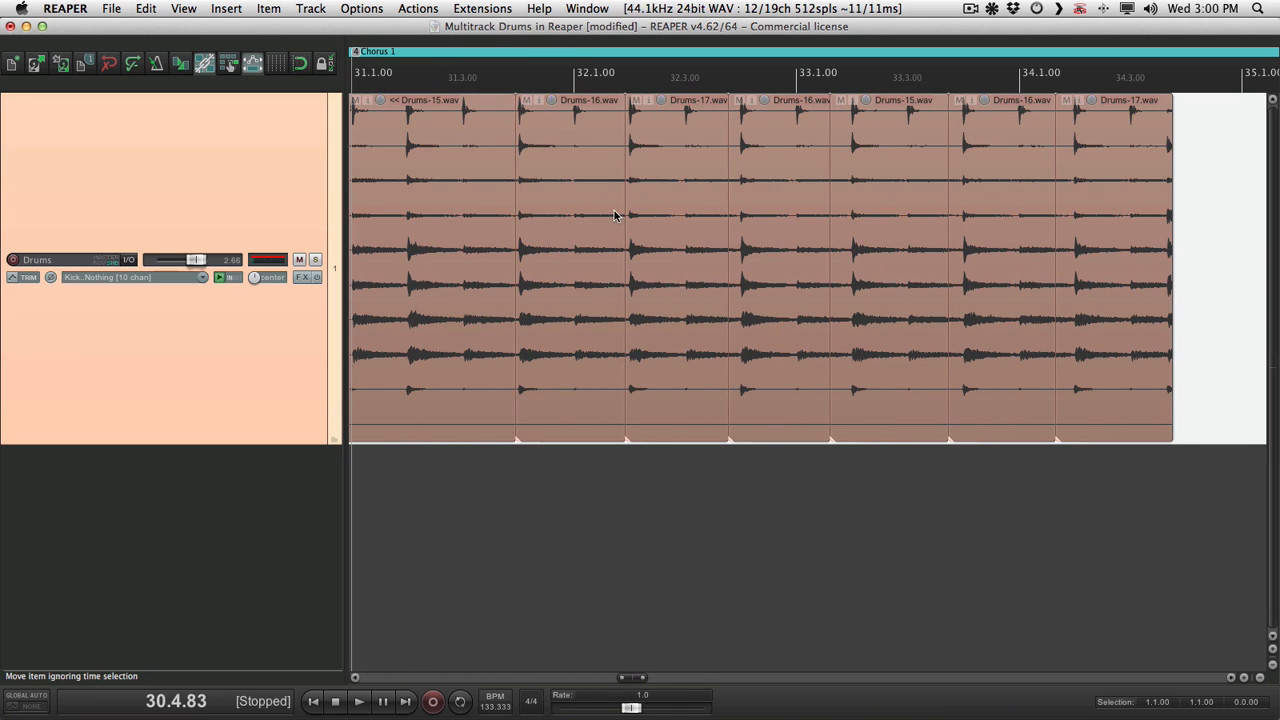
- Show the mixer to view the individual drum channels, and return to the full arrange view at the start of Chorus 1
key("super+m")
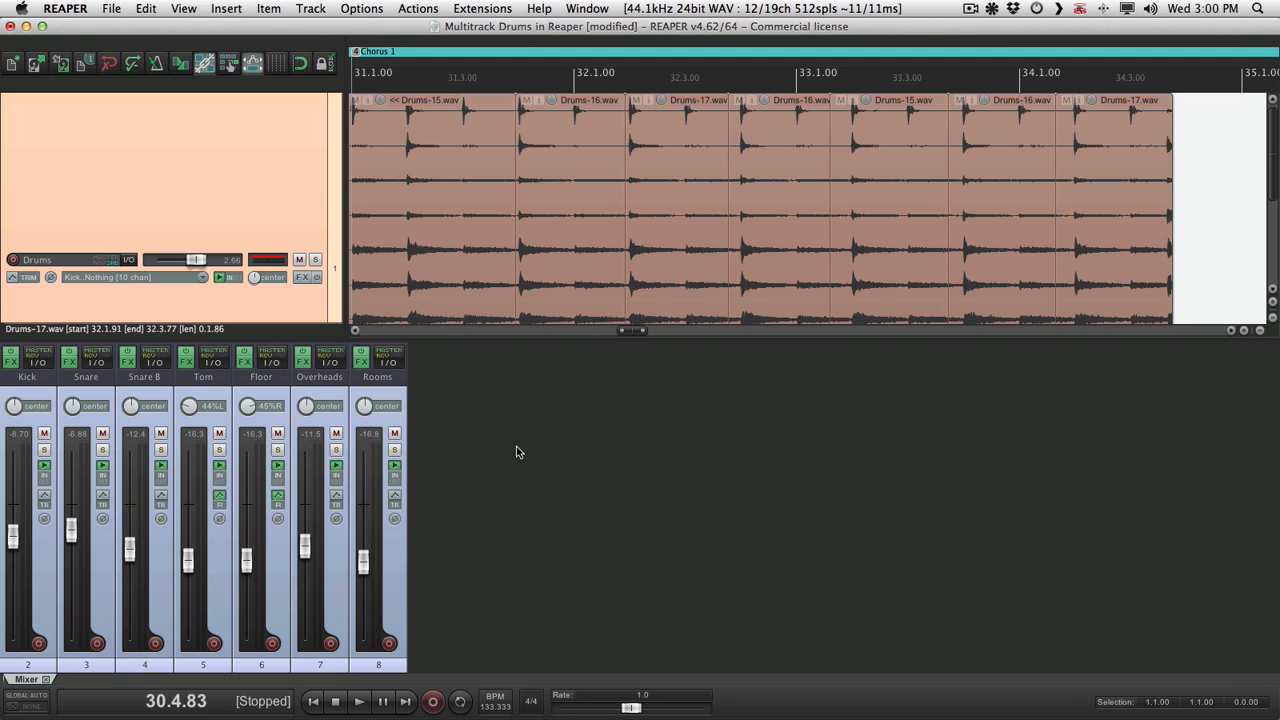
key("super+m")
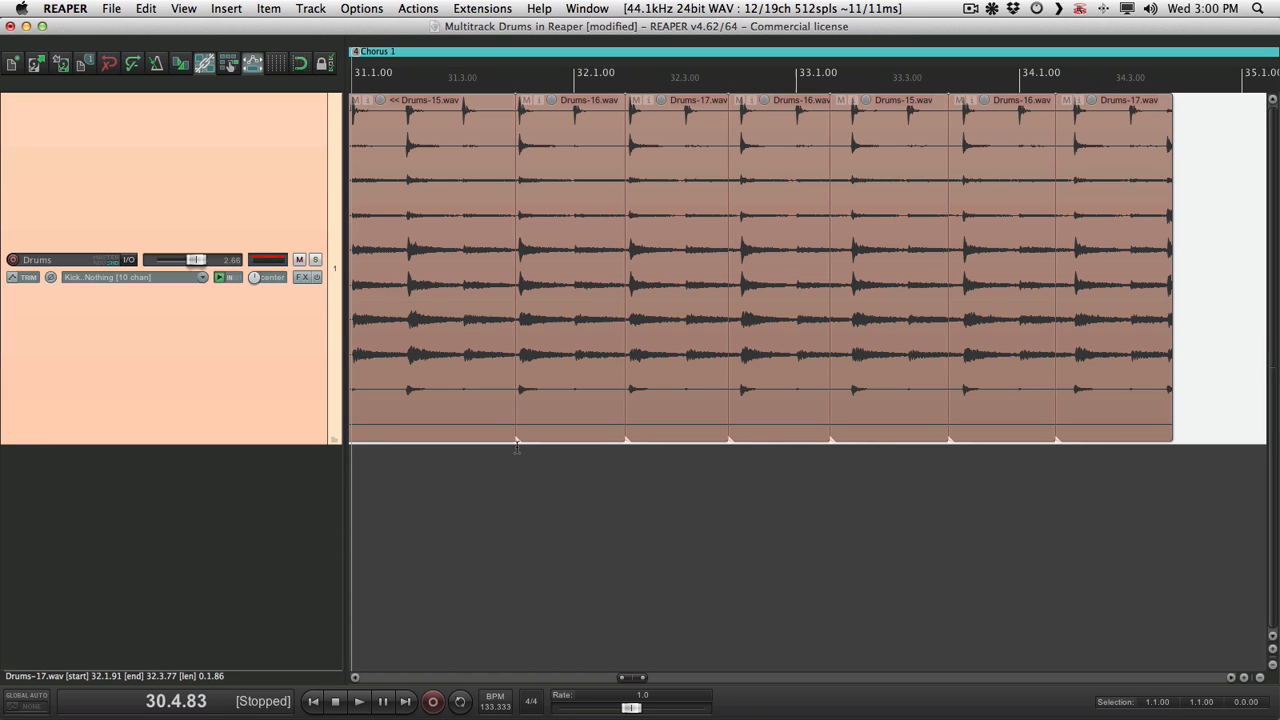
scroll(503, 485, "left", 2)
scroll(503, 485, "left", 1)
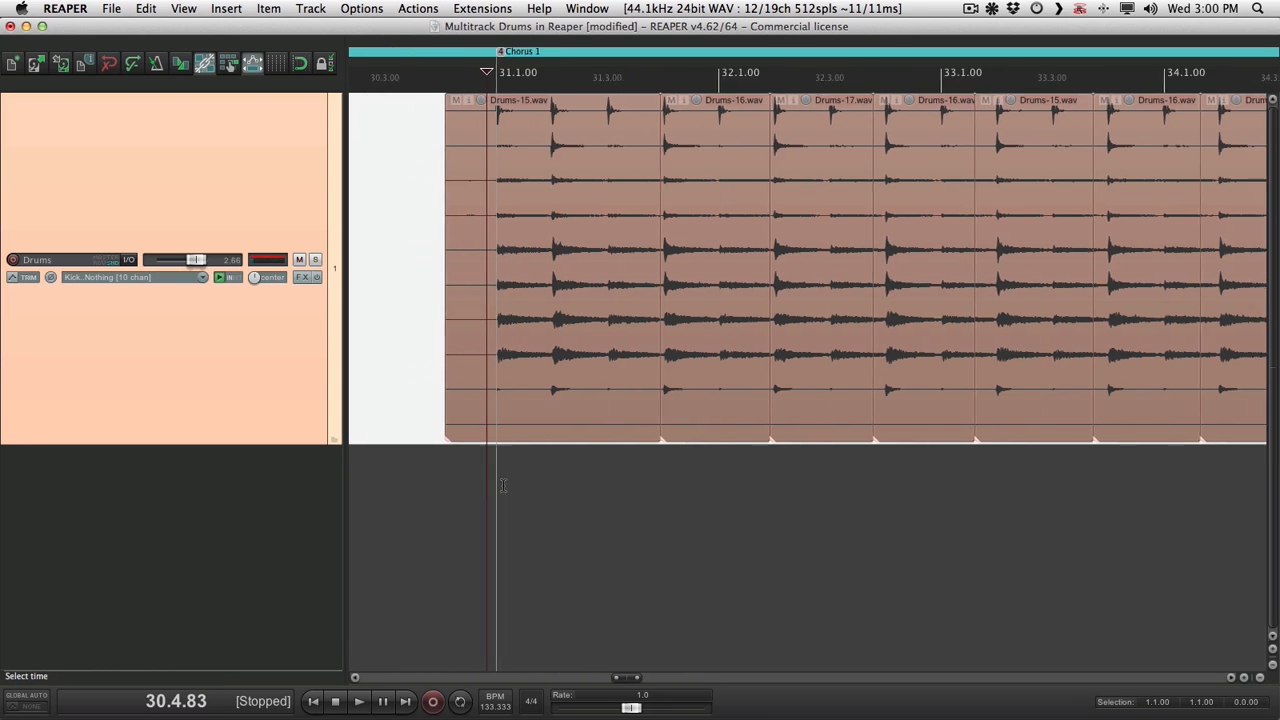